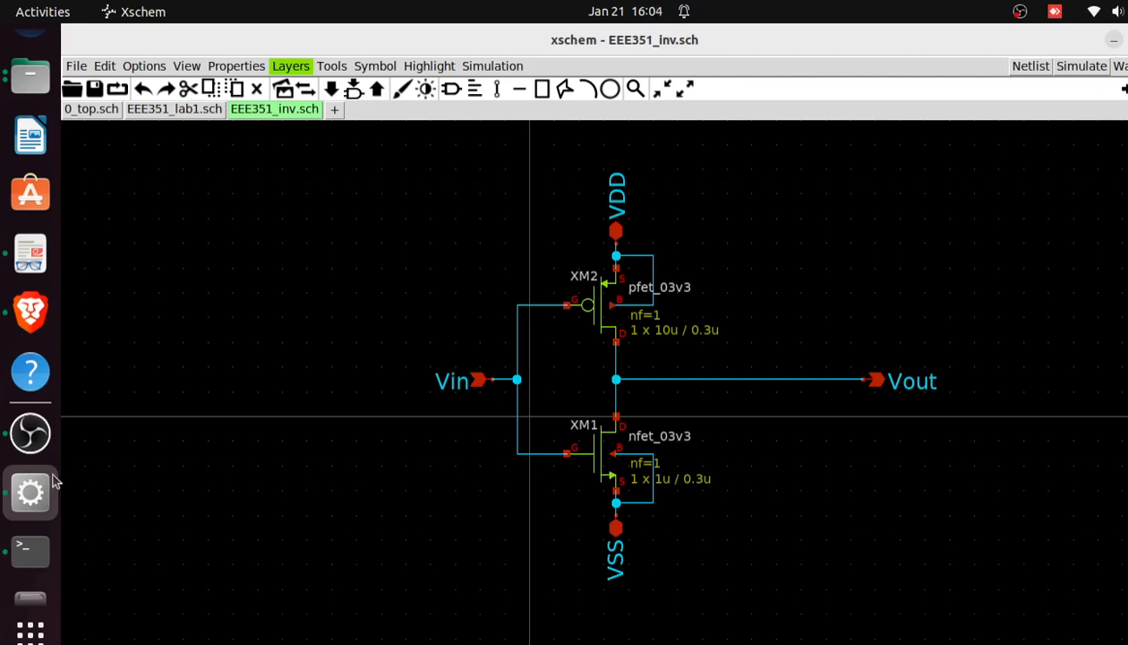
Switch to the Terminal and open a new terminal window
left_click(30, 559)
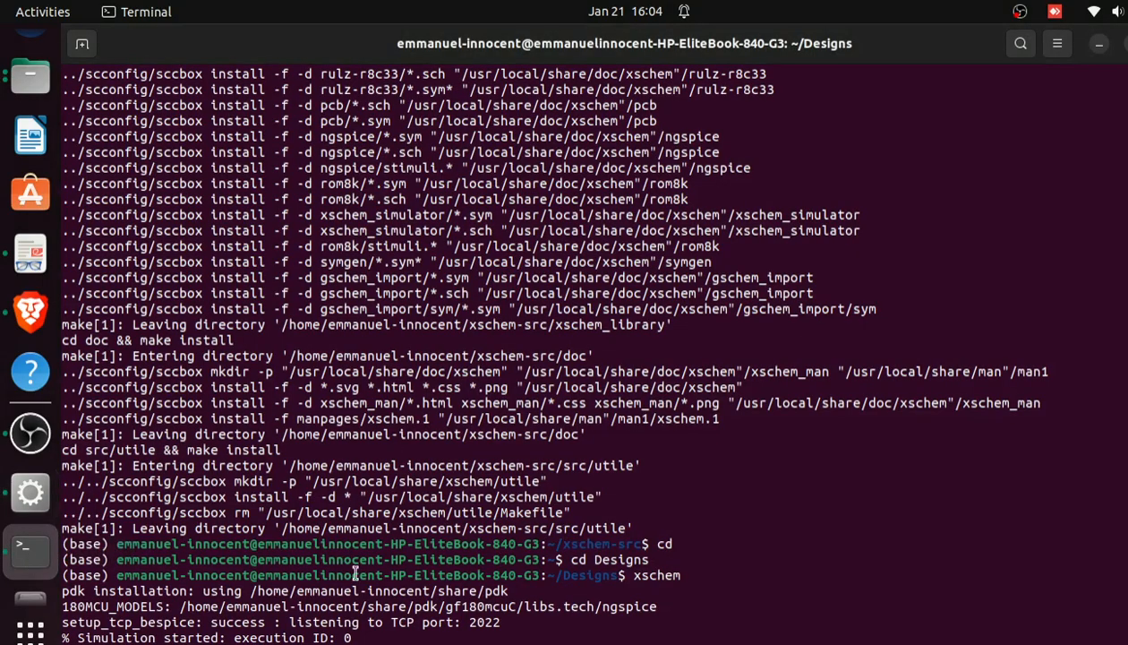
right_click(16, 543)
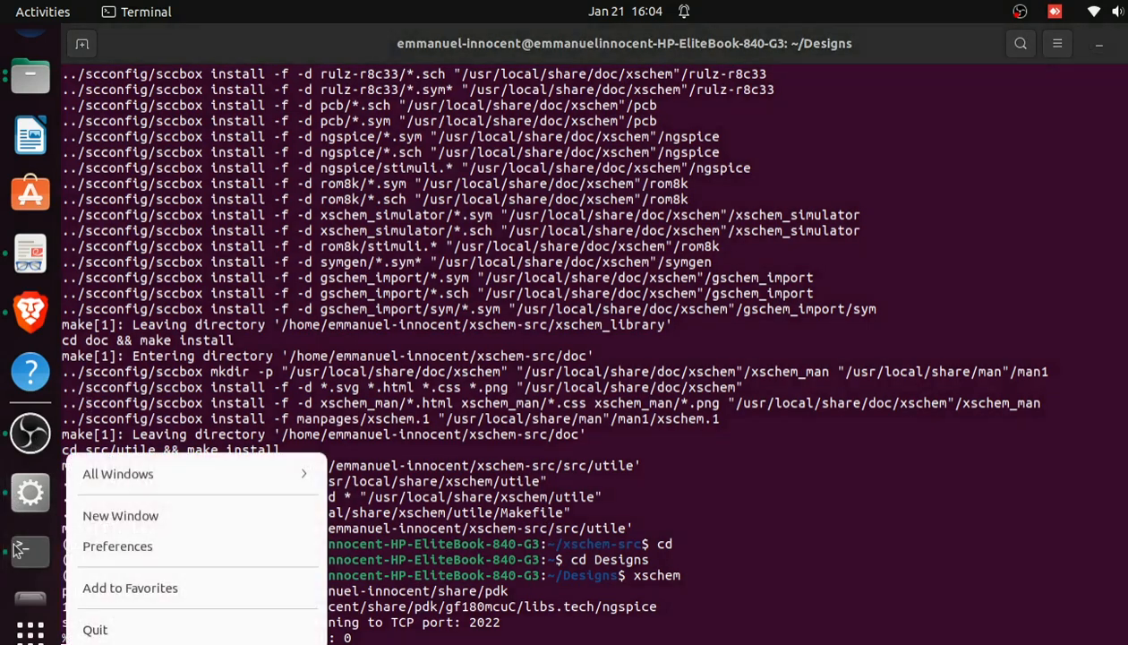
left_click(175, 516)
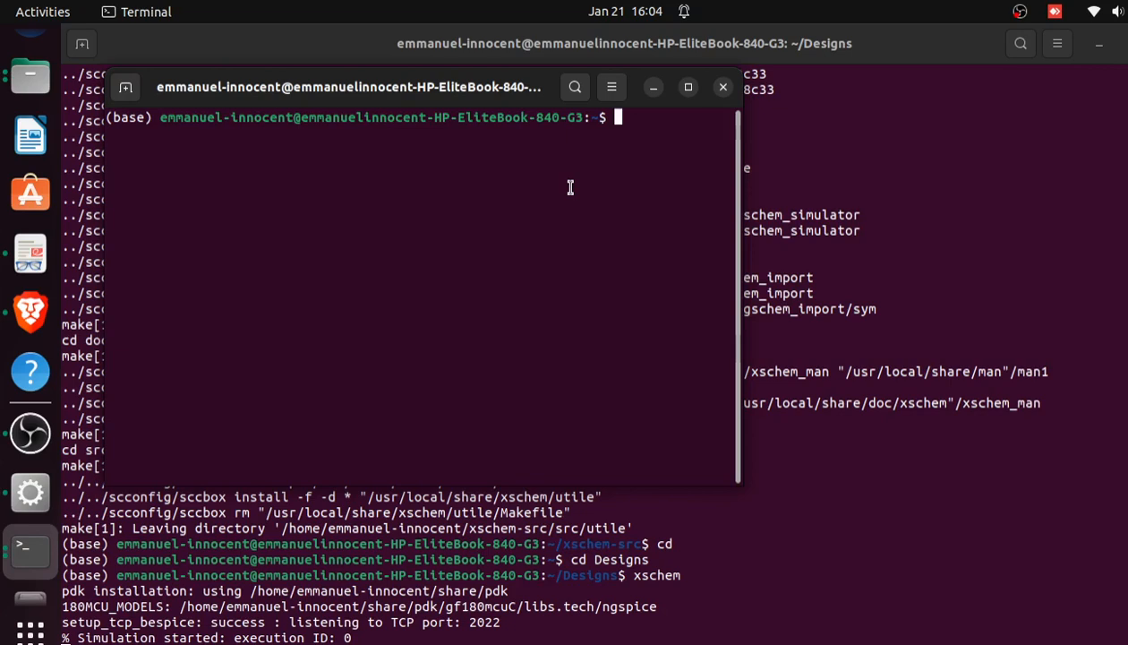
Change the working directory to Designs with the command cd Designs
type("de")
key("BackSpace")
key("BackSpace")
type("Cd Design")
key("Left")
key("Left")
key("Left")
key("Left")
key("Left")
key("Left")
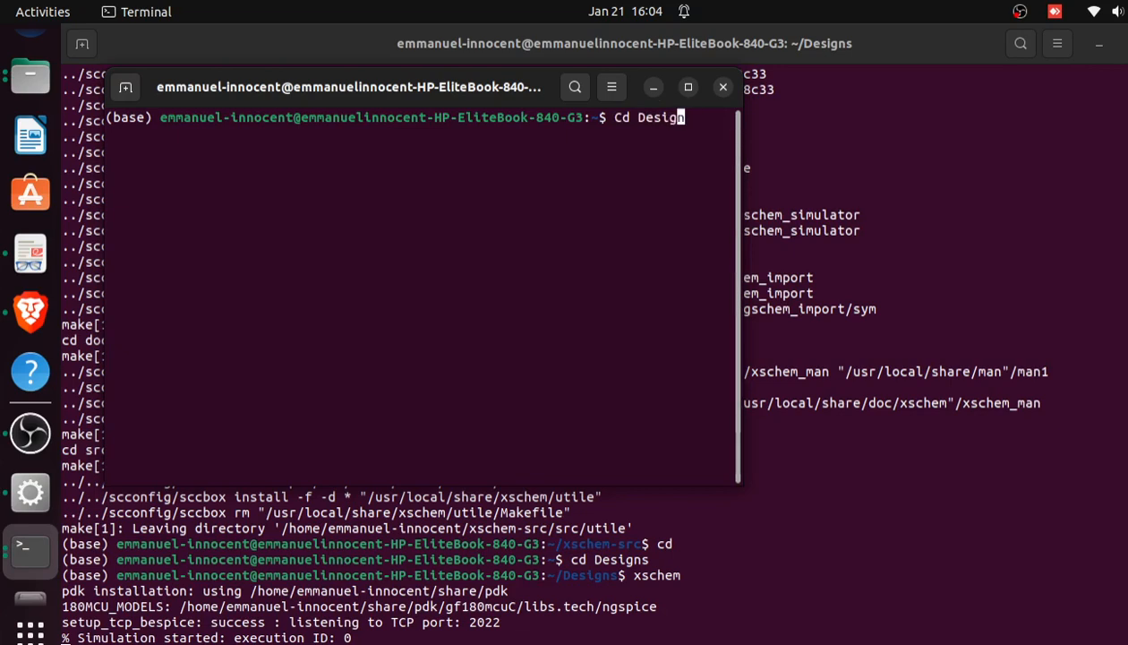
key("Left")
key("BackSpace")
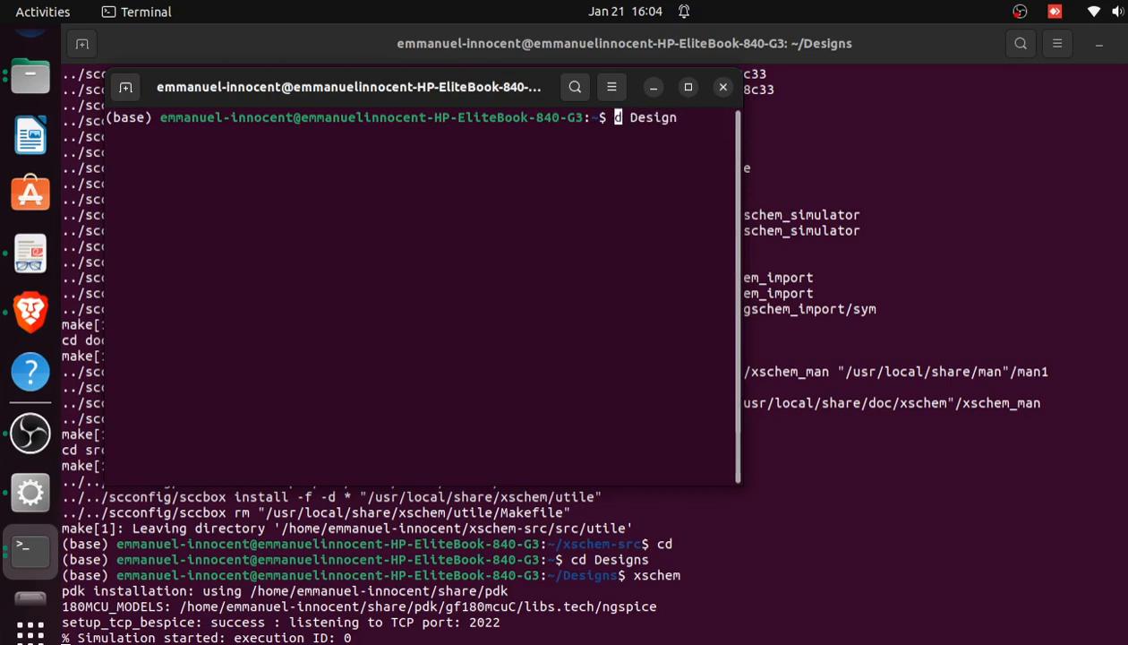
type("c")
key("Right")
key("Right")
key("Right")
key("Right")
key("Right")
key("Right")
key("Right")
key("Right")
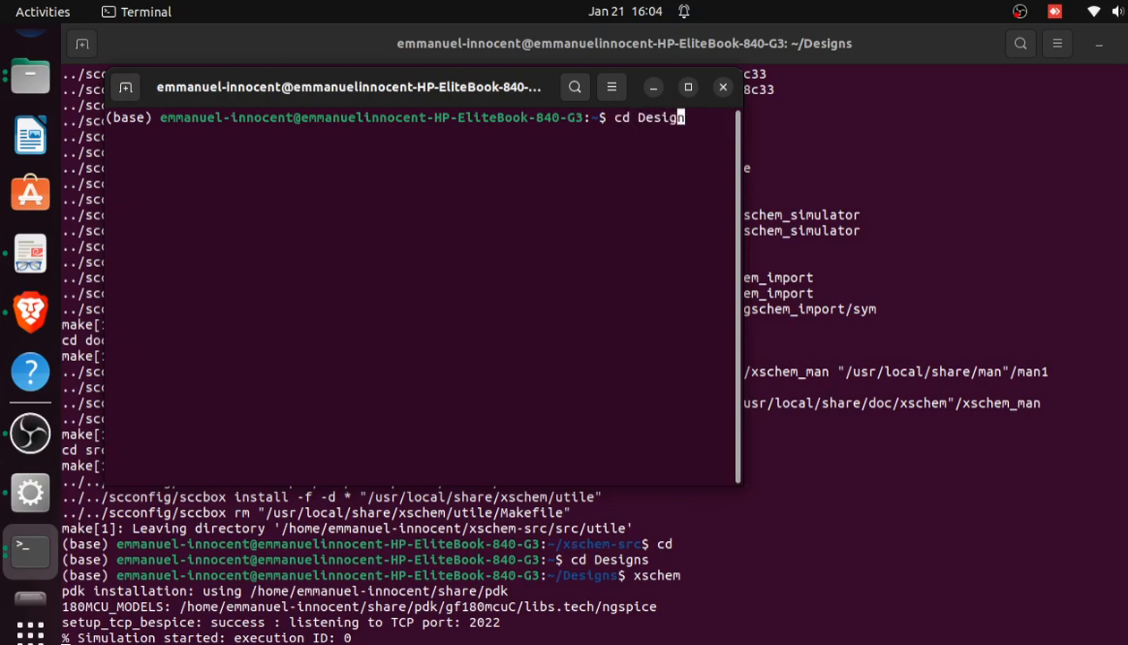
type("s")
key("Return")
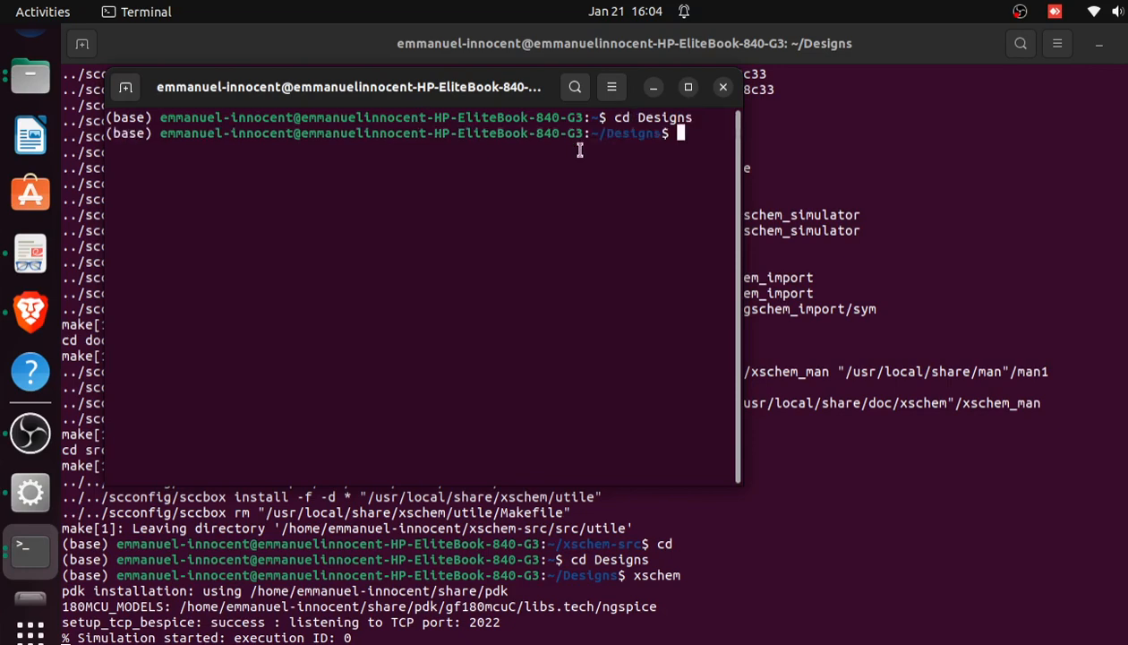
Launch Magic from the Designs directory with the command magic and maximize its layout1 window
type("magic")
key("Return")
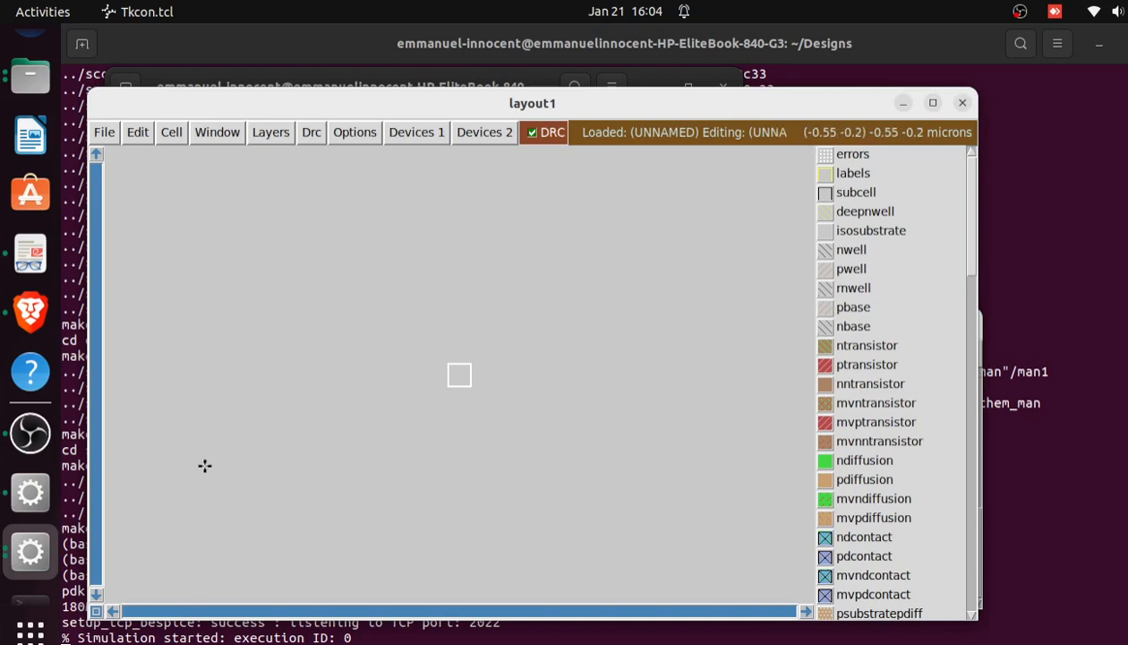
left_click(28, 556)
left_click(171, 468)
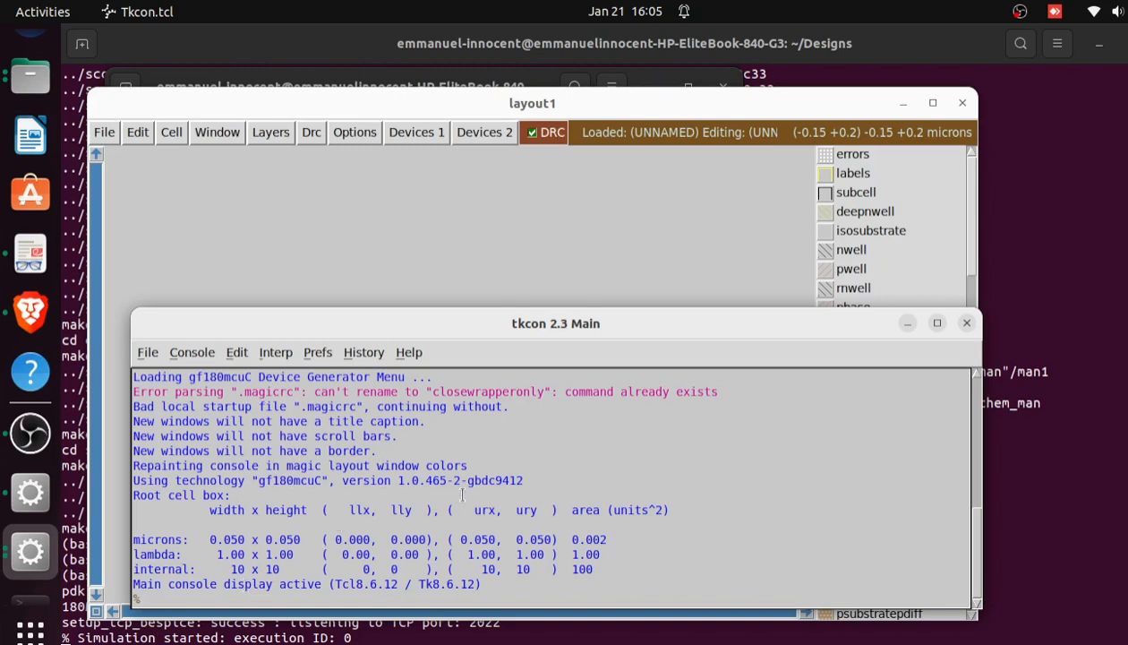
left_click(552, 234)
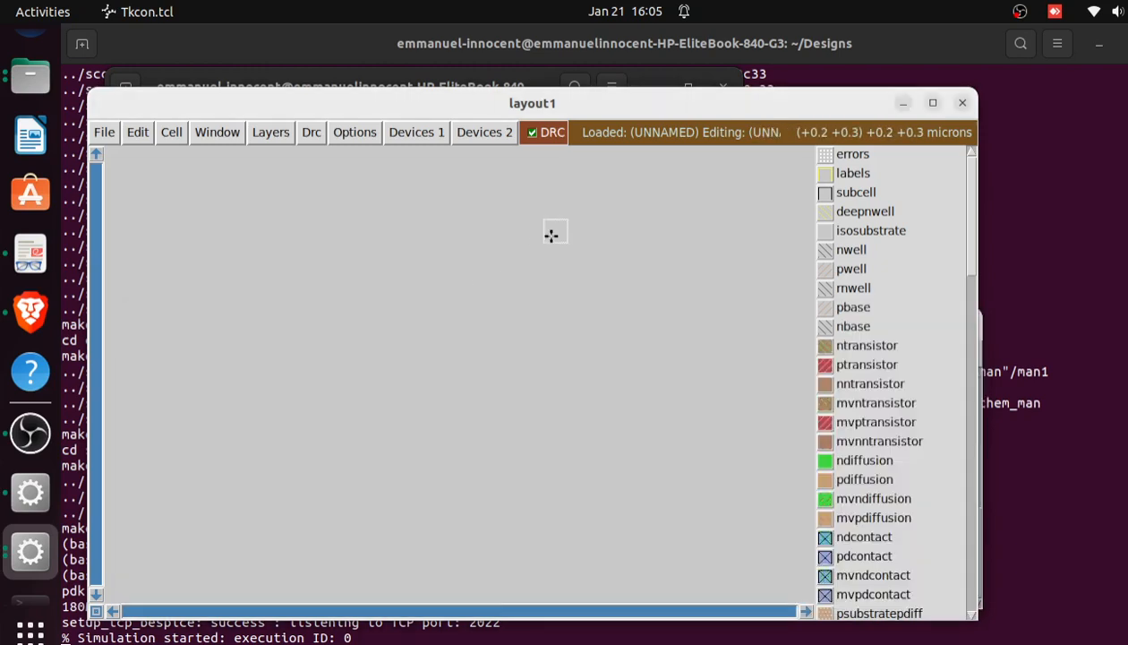
left_click(932, 104)
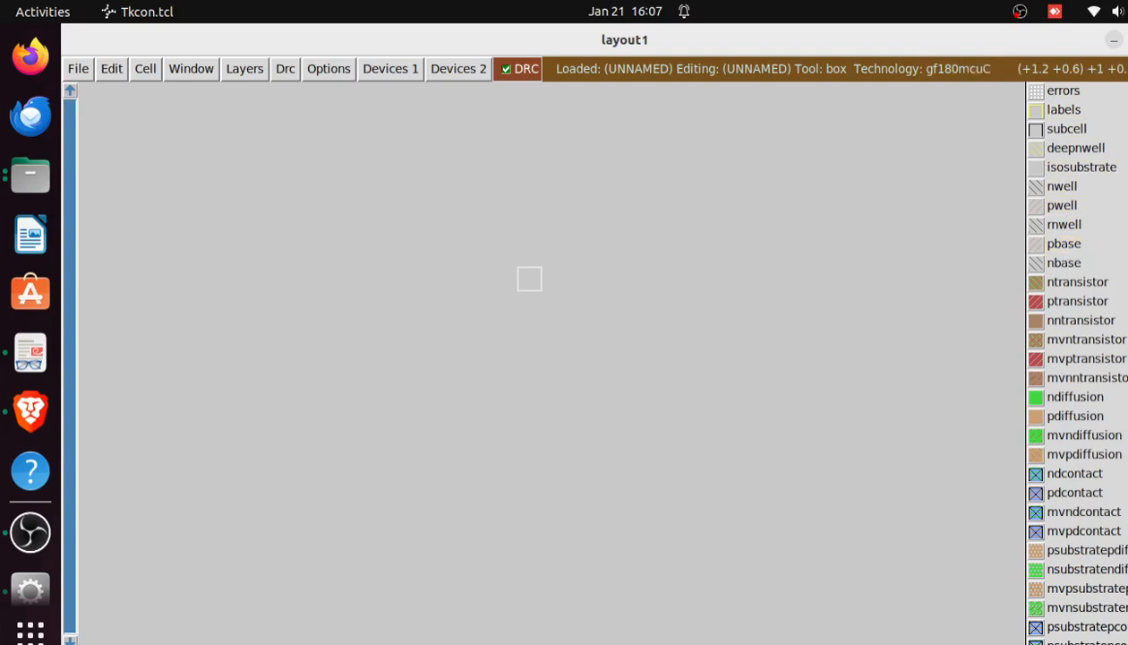
Look through Magic's layer palette from the well and transistor layers to the metal layers
scroll(1074, 358, "down", 10)
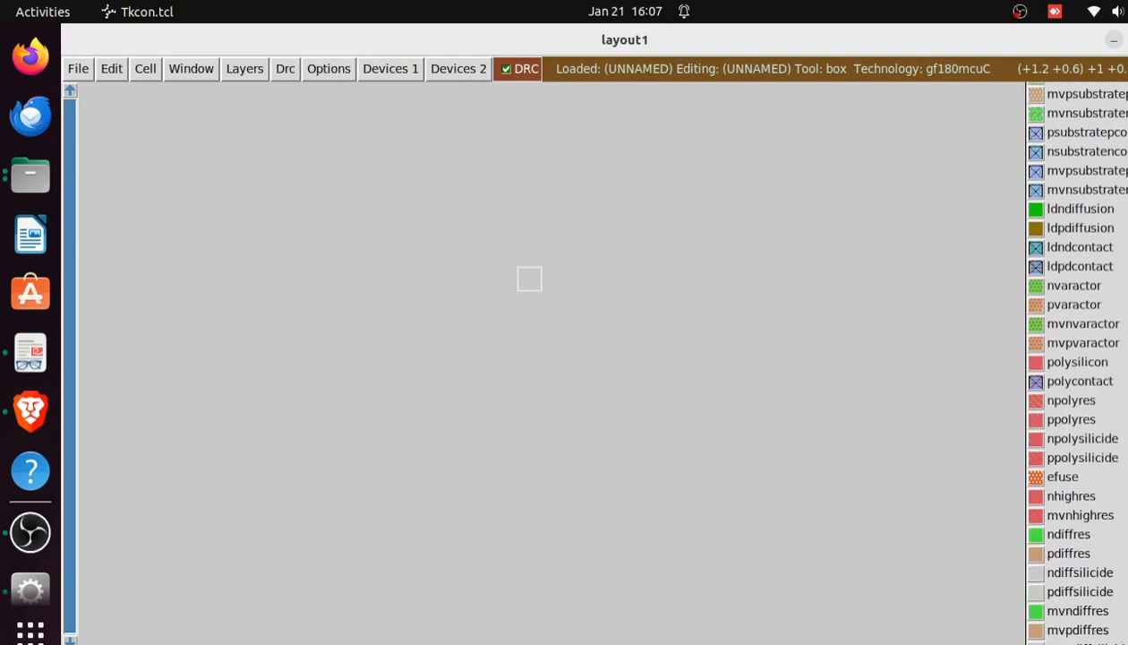
scroll(1074, 358, "down", 5)
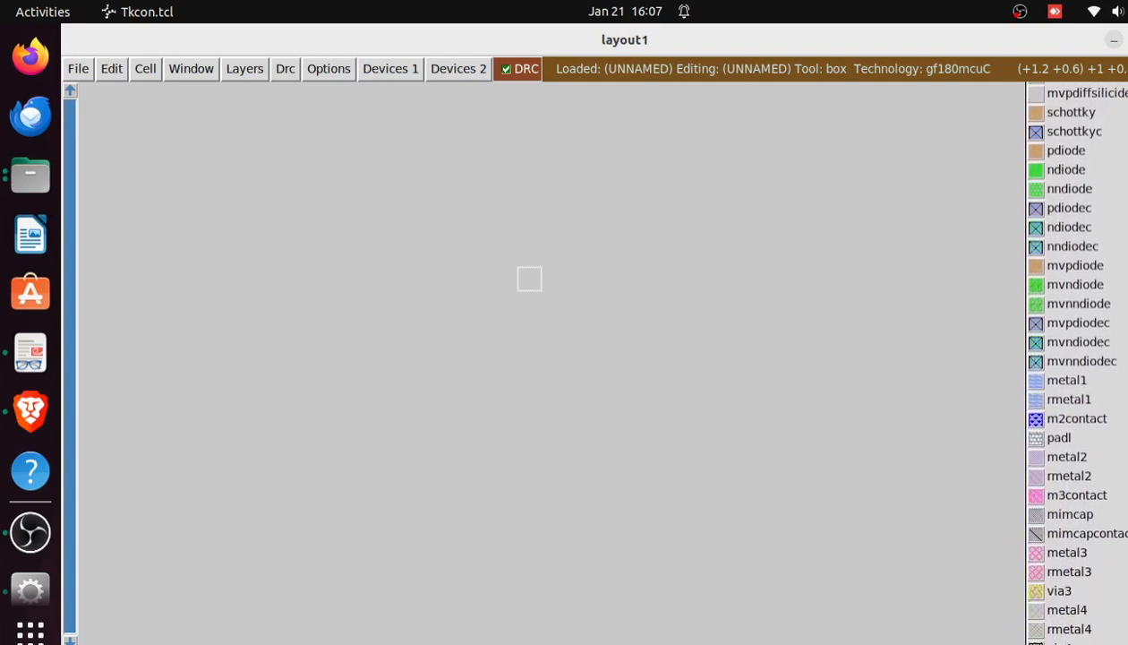
scroll(1074, 358, "up", 5)
scroll(1075, 358, "up", 10)
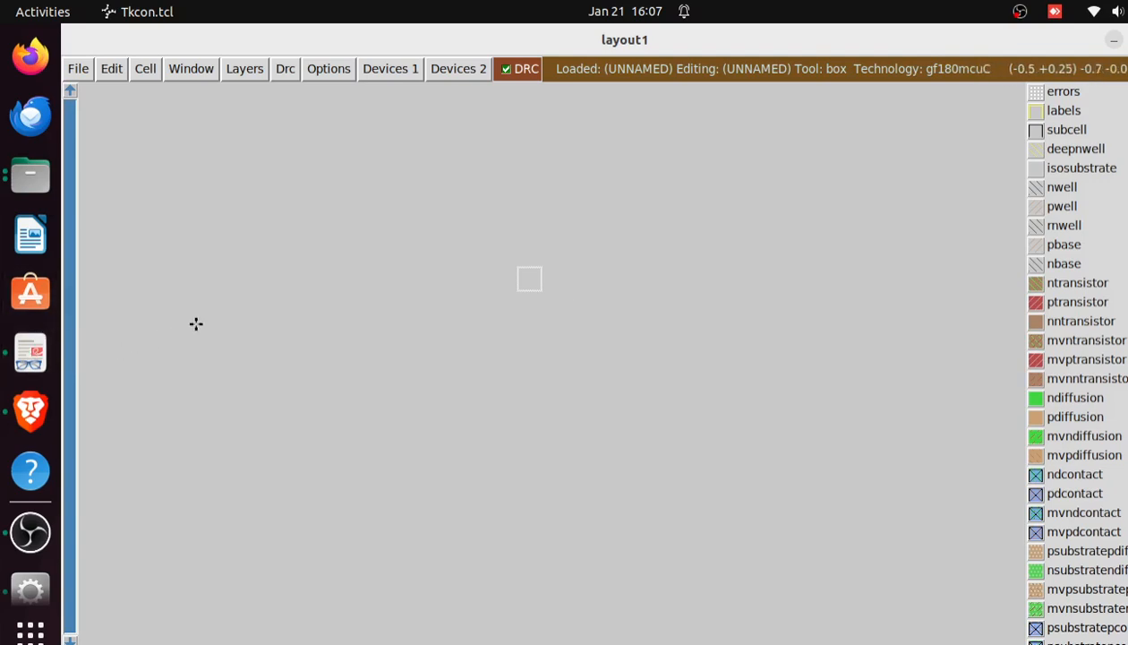
Switch to the Brave browser to review the N-MOS and P-MOS layout diagrams, and return to Magic
left_click(26, 543)
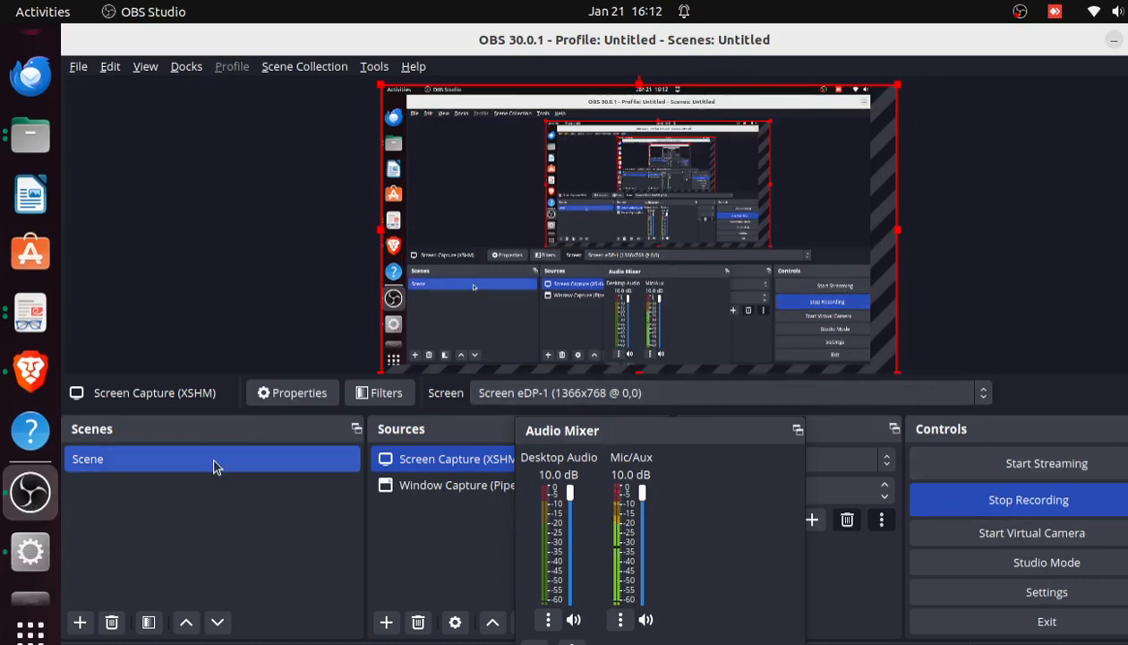
left_click(19, 373)
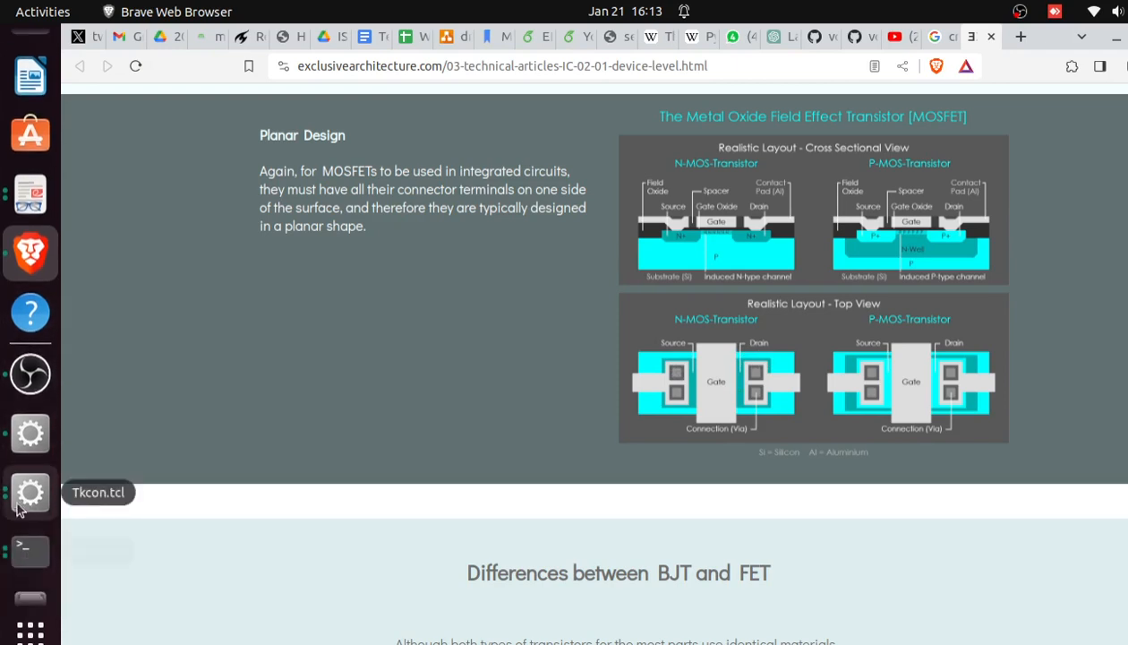
left_click(21, 495)
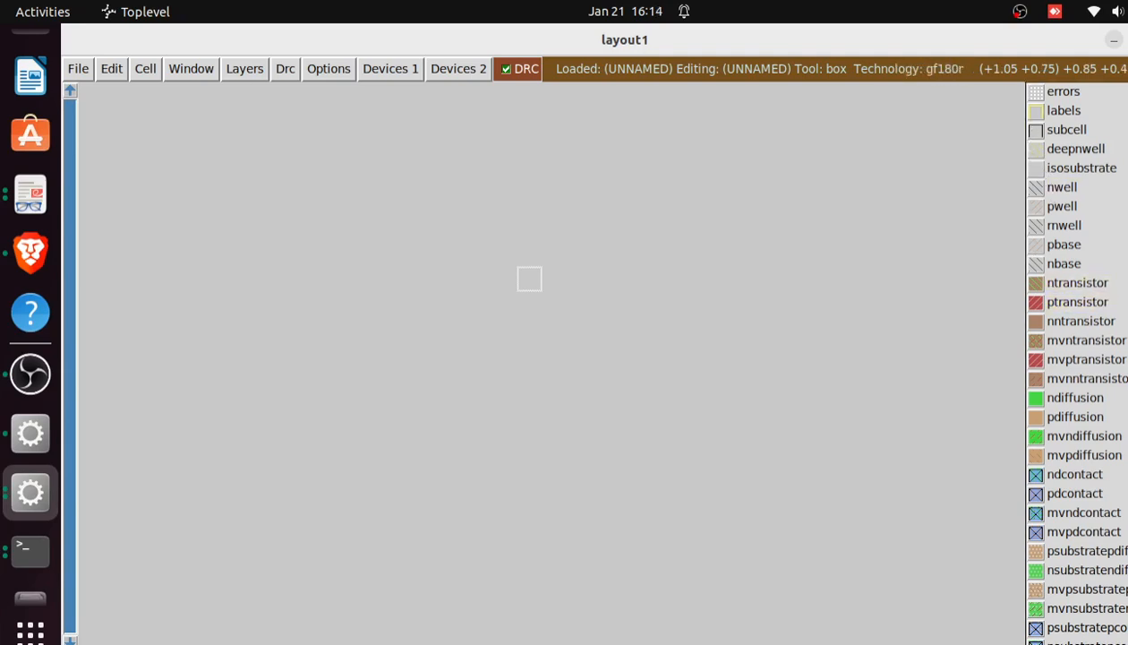
Examine the full list of gf180mcuC layers, including wells, transistors, diffusions, contacts, polysilicon and metals
scroll(1077, 363, "down", 15)
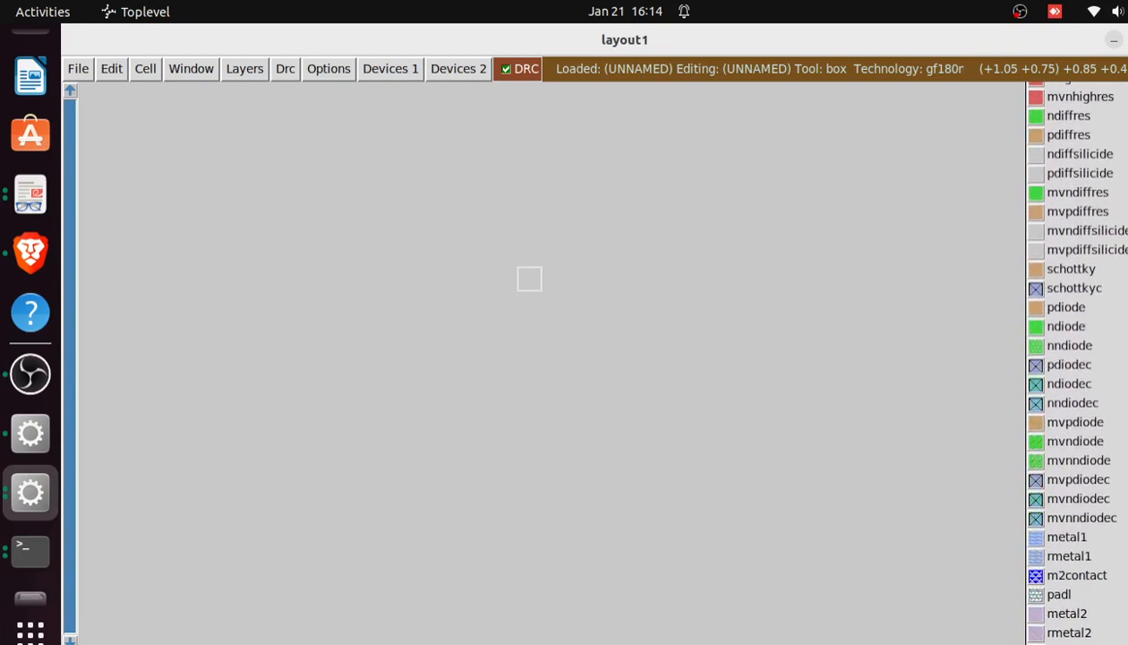
scroll(1078, 363, "down", 5)
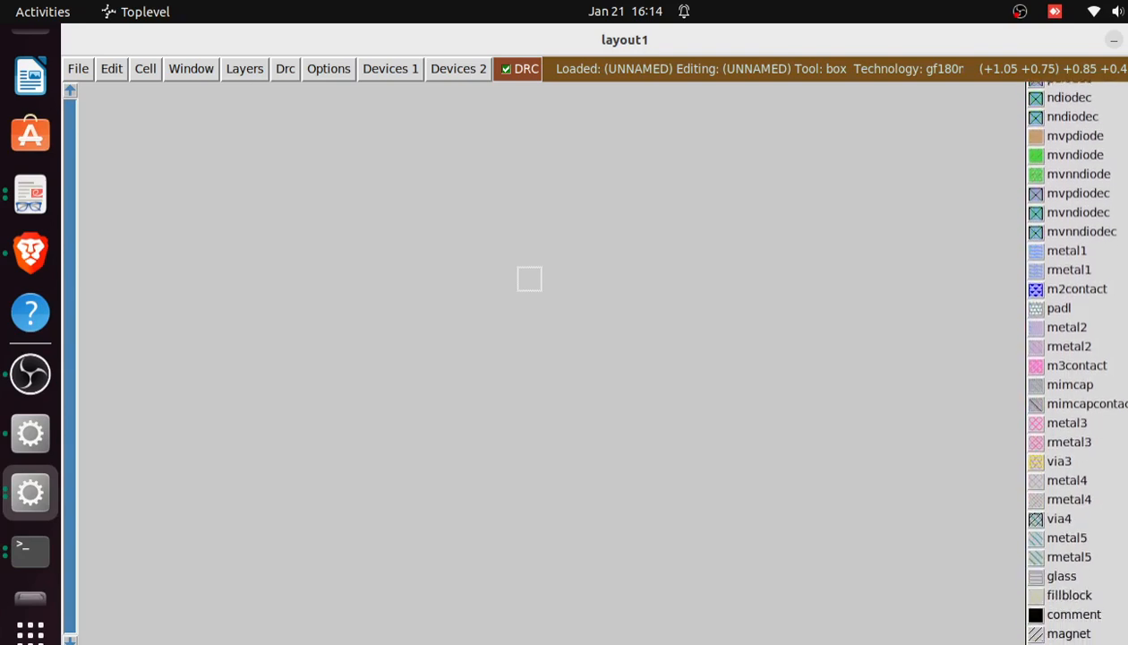
scroll(1110, 309, "up", 20)
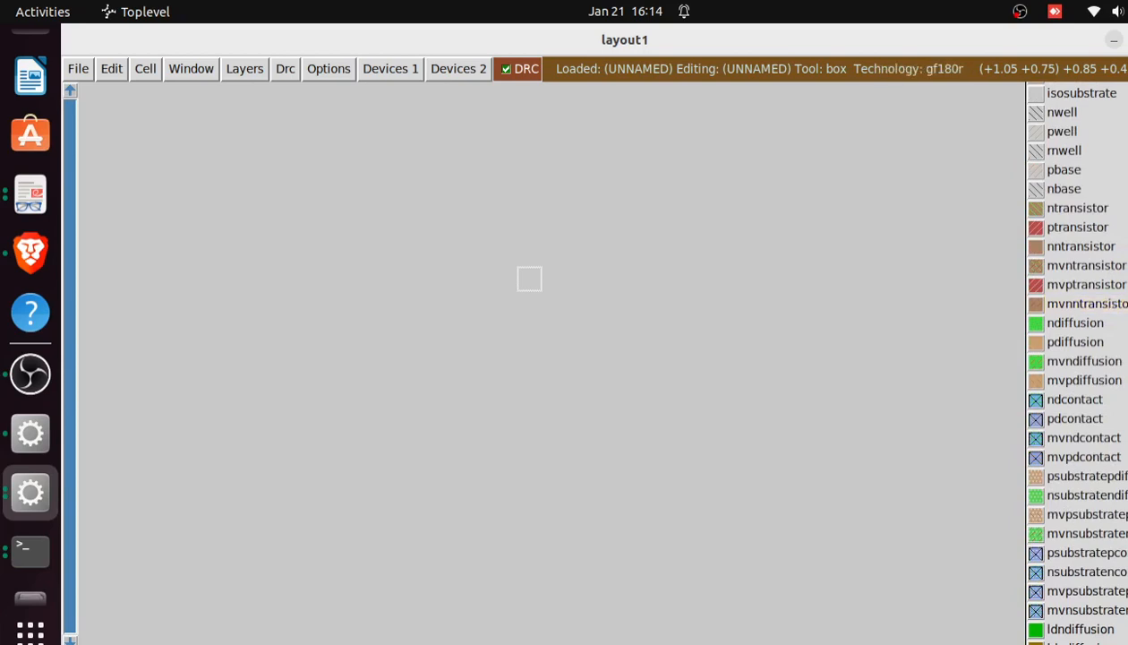
scroll(1077, 359, "up", 2)
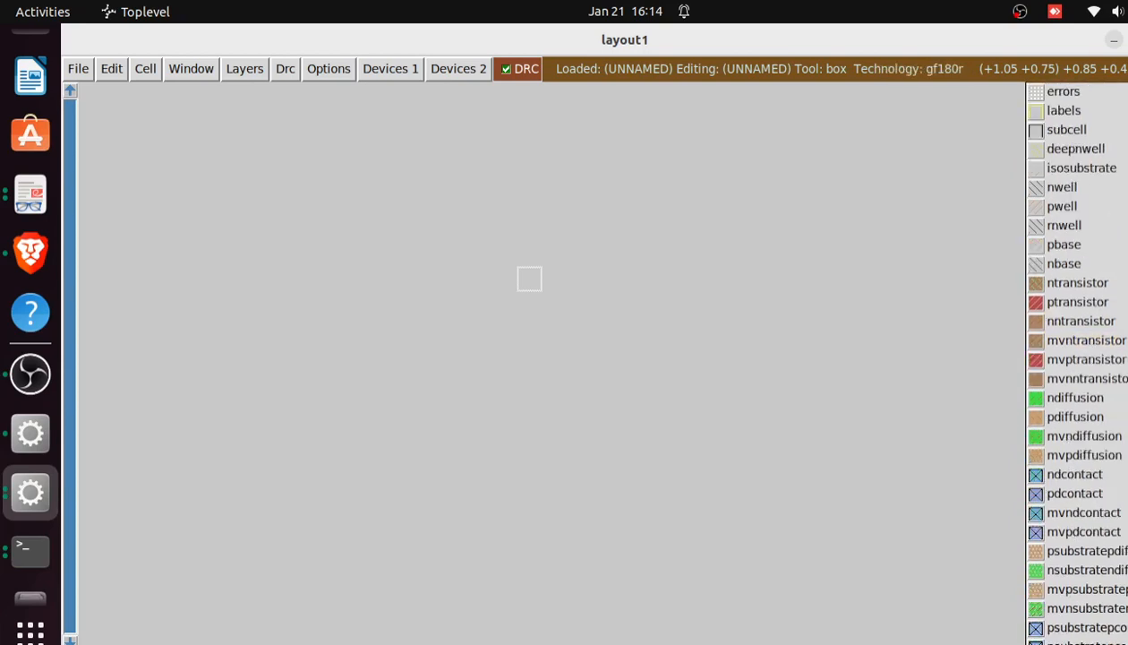
scroll(1078, 358, "down", 10)
scroll(1078, 359, "down", 10)
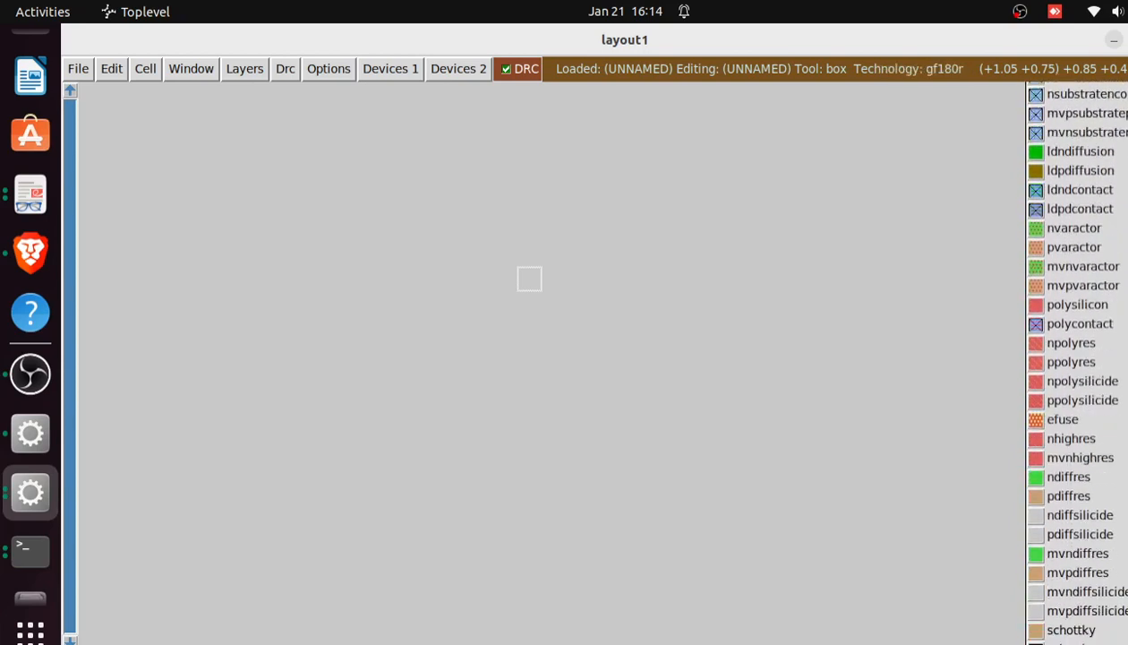
scroll(1077, 358, "up", 20)
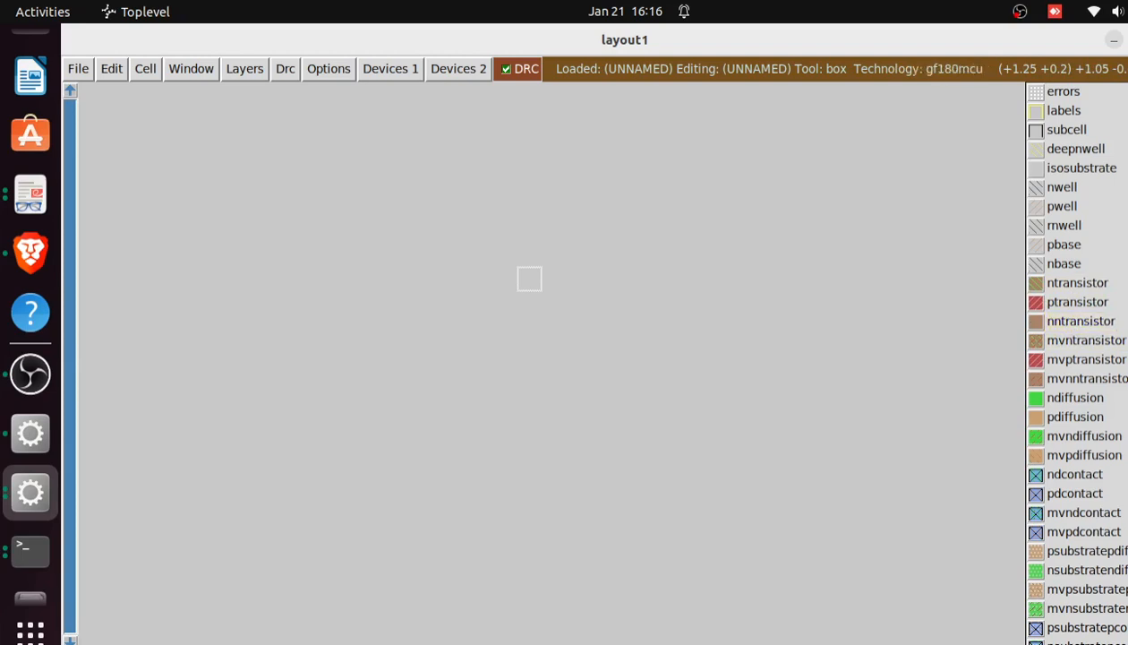
scroll(1075, 358, "down", 3)
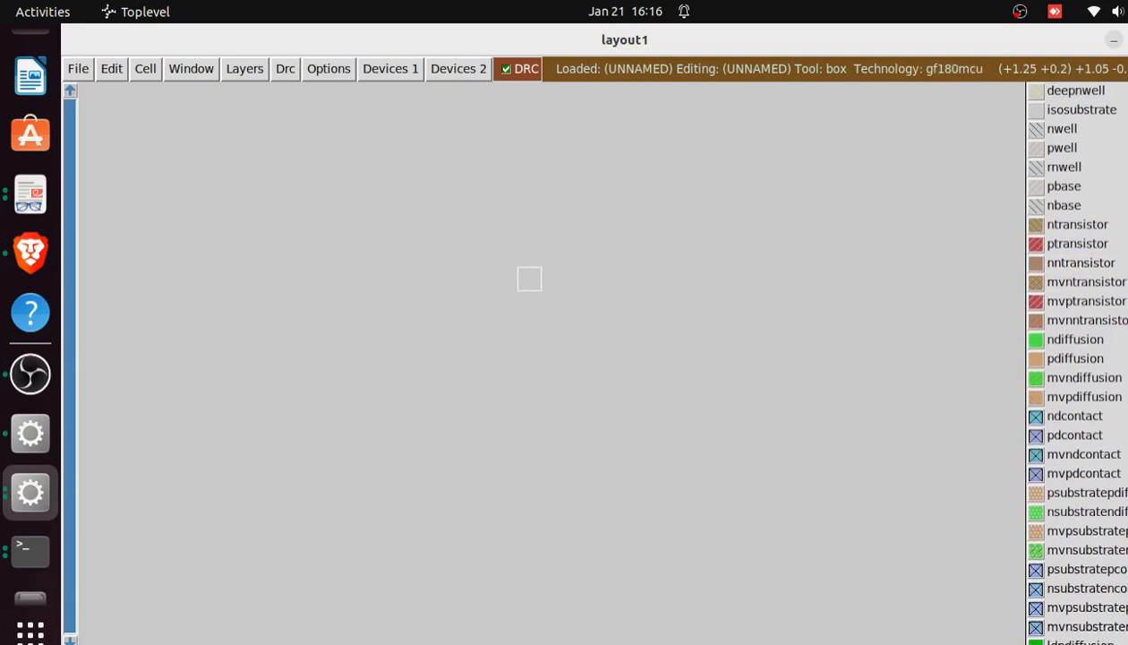
scroll(1075, 358, "down", 1)
scroll(1074, 358, "down", 1)
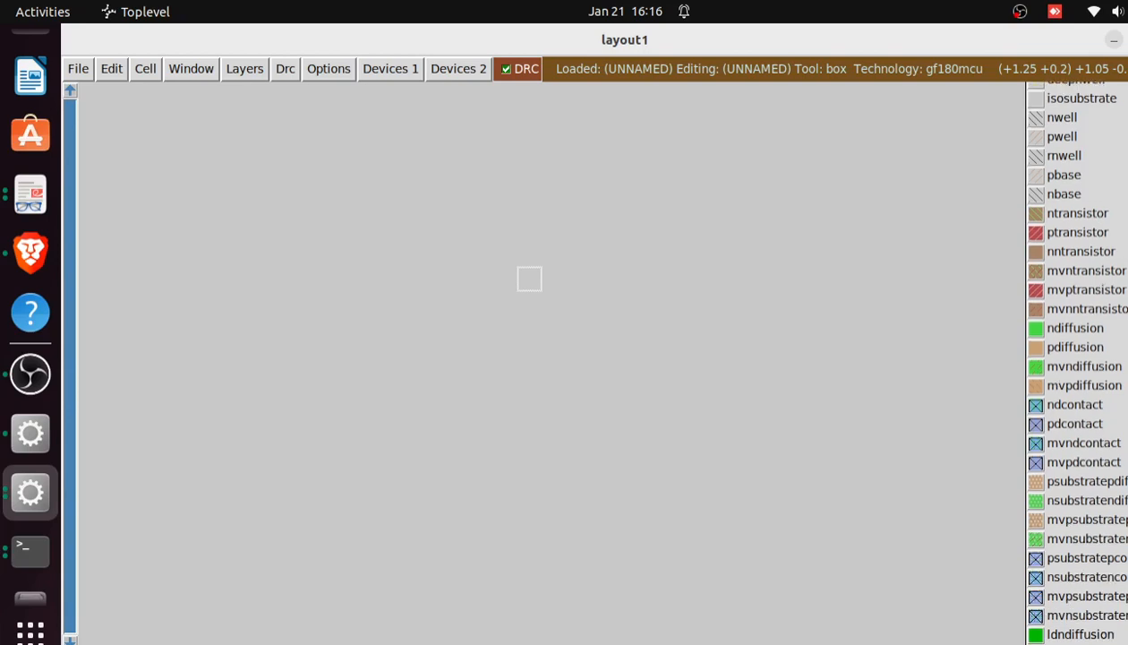
scroll(1075, 358, "down", 2)
scroll(1074, 358, "down", 3)
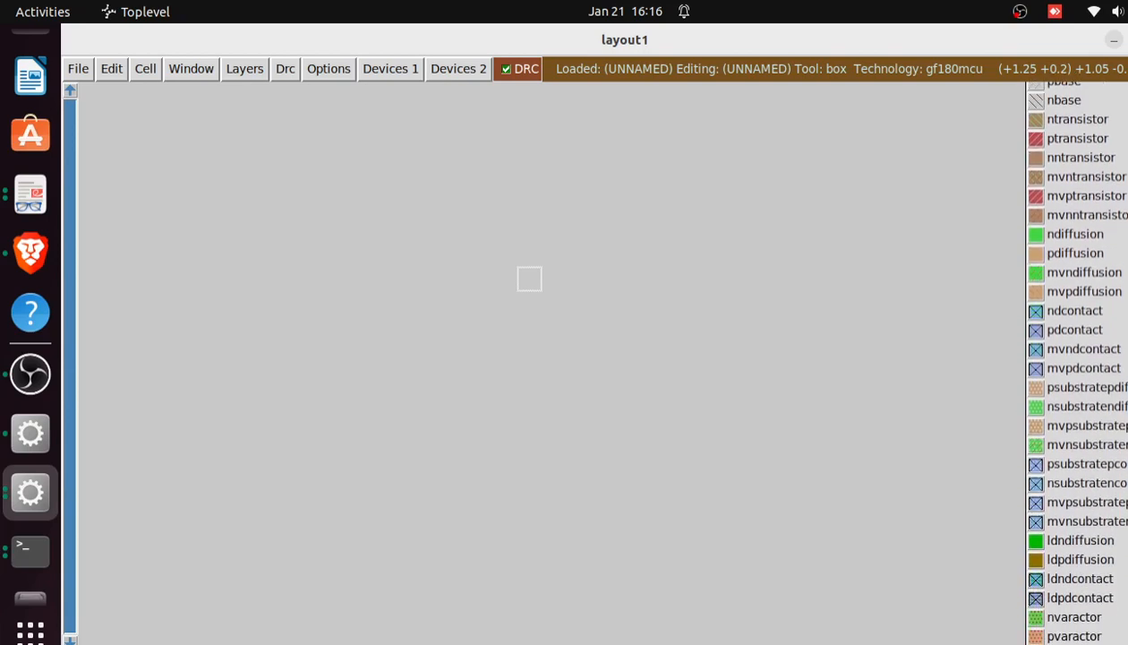
scroll(1075, 358, "down", 1)
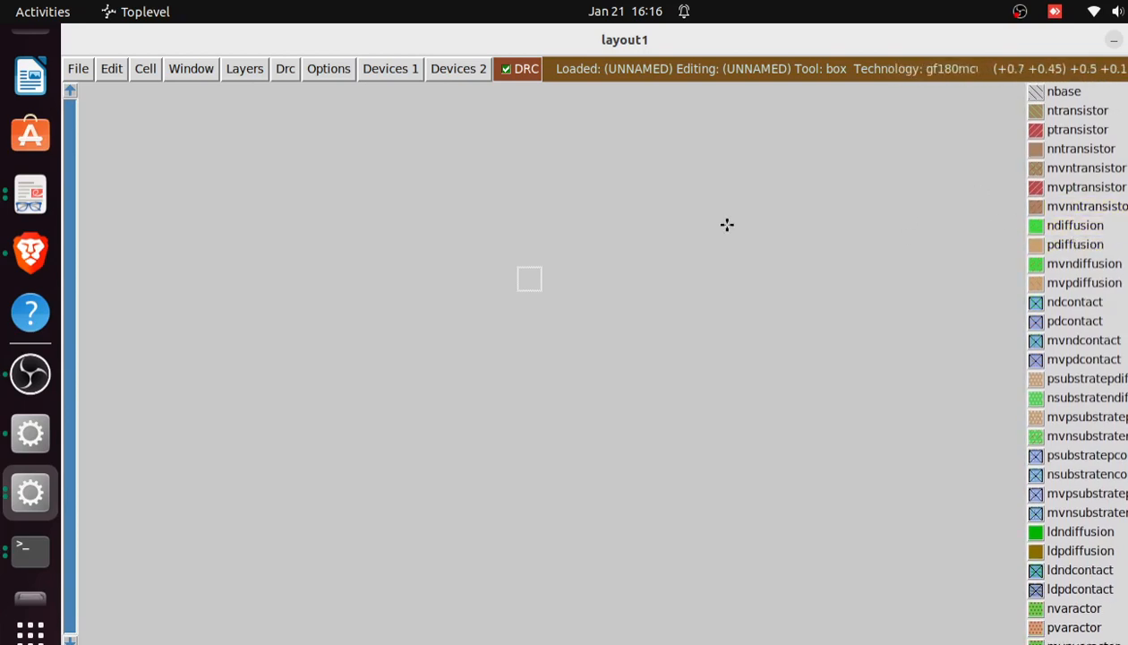
Compare the MOSFET cross-section and top-view diagrams in Brave with the diffusion and contact layers in Magic
left_click(25, 253)
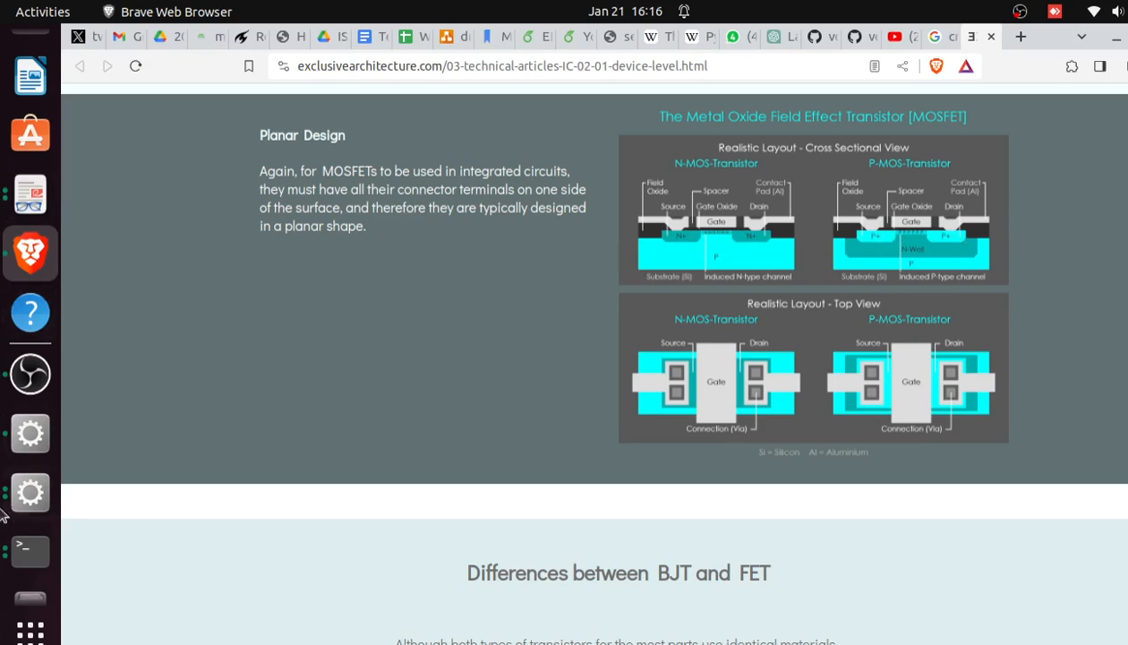
left_click(27, 494)
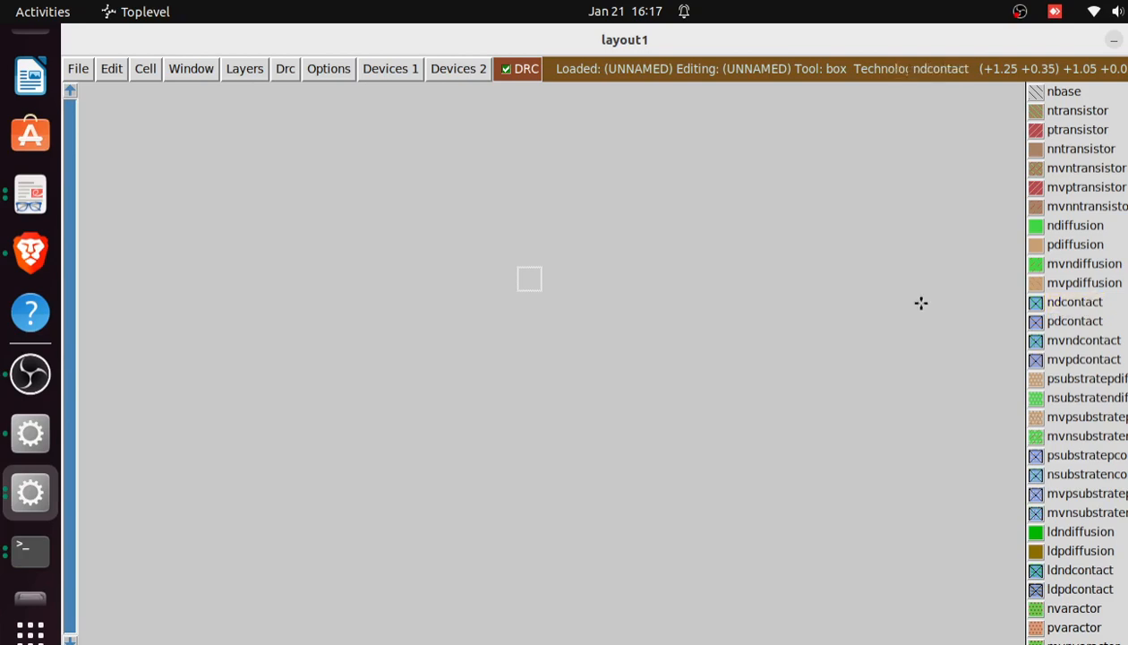
left_click(24, 256)
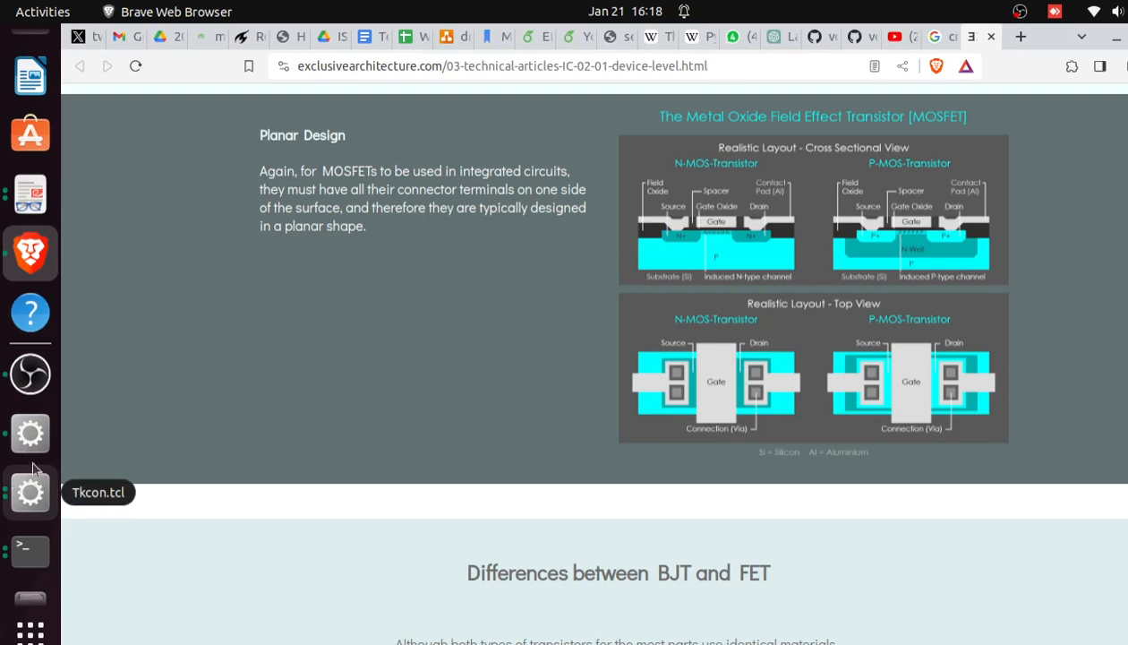
left_click(16, 485)
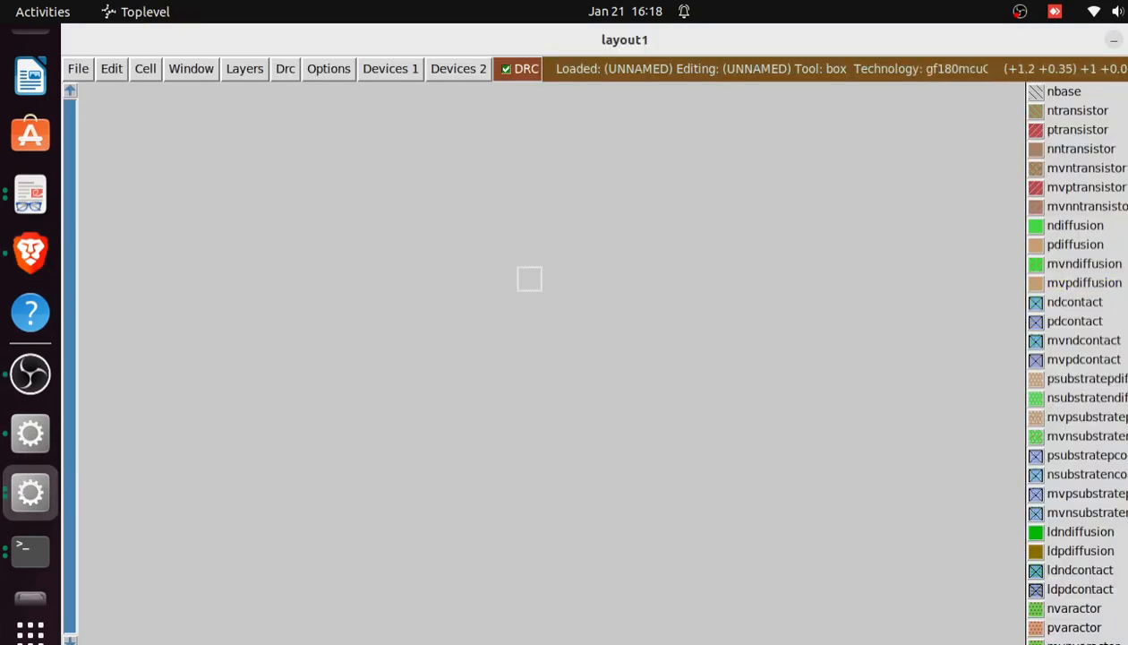
Inspect the substrate diffusion, substrate contact, polysilicon and polycontact layers in the palette
scroll(1074, 260, "down", 2)
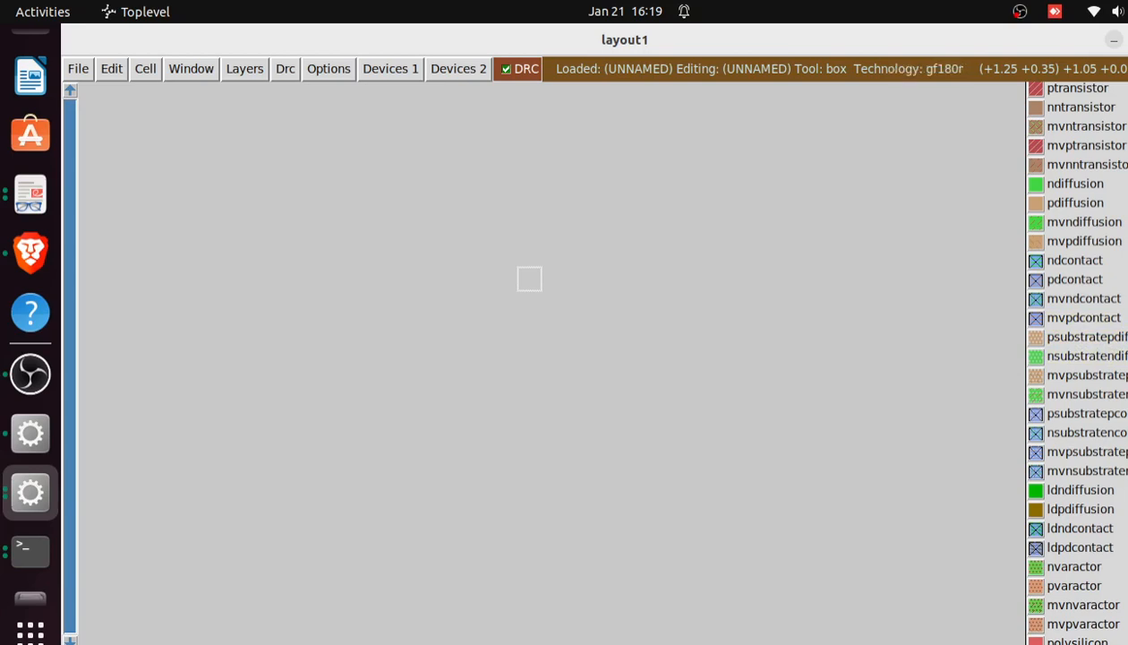
scroll(1075, 358, "down", 6)
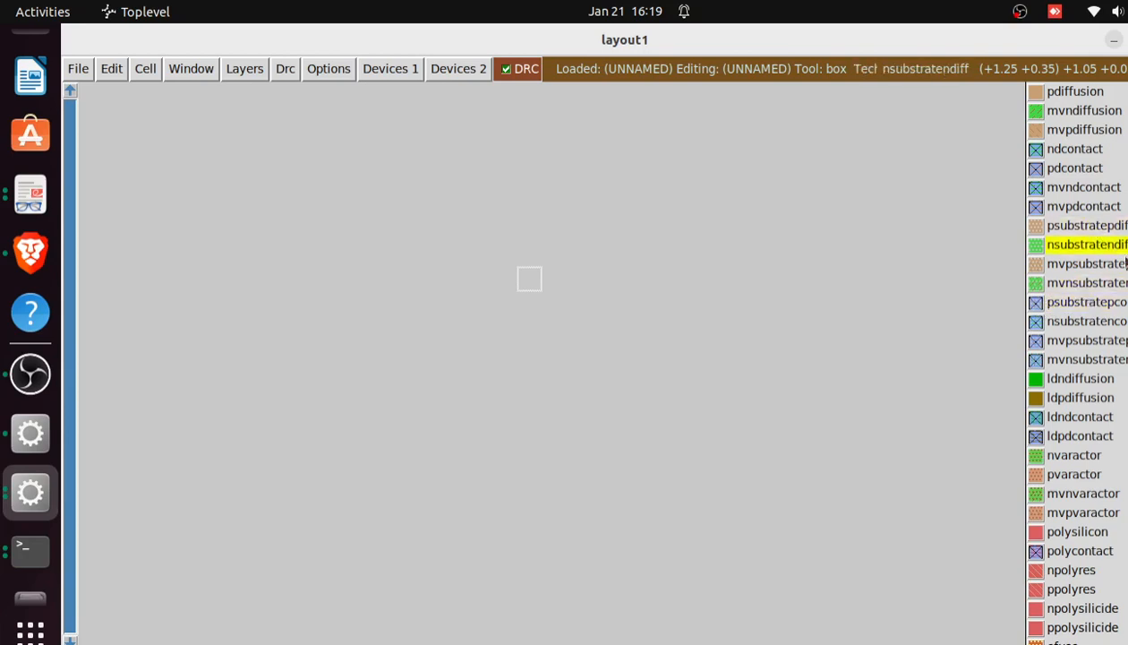
scroll(1084, 250, "down", 3)
scroll(1075, 358, "down", 6)
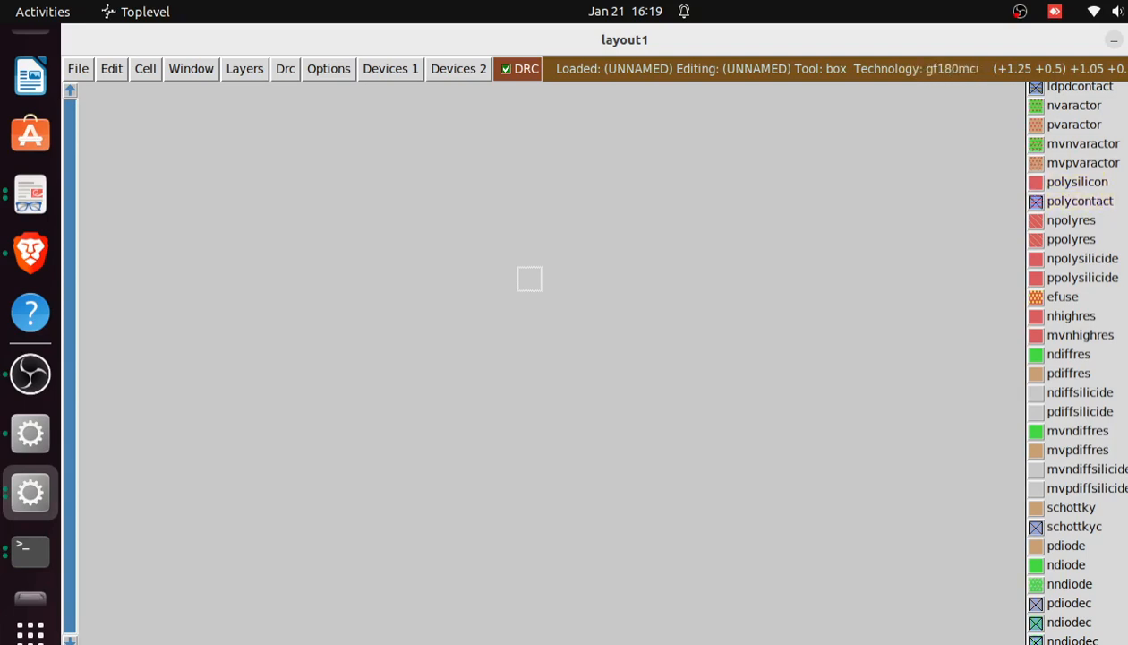
scroll(1074, 359, "up", 10)
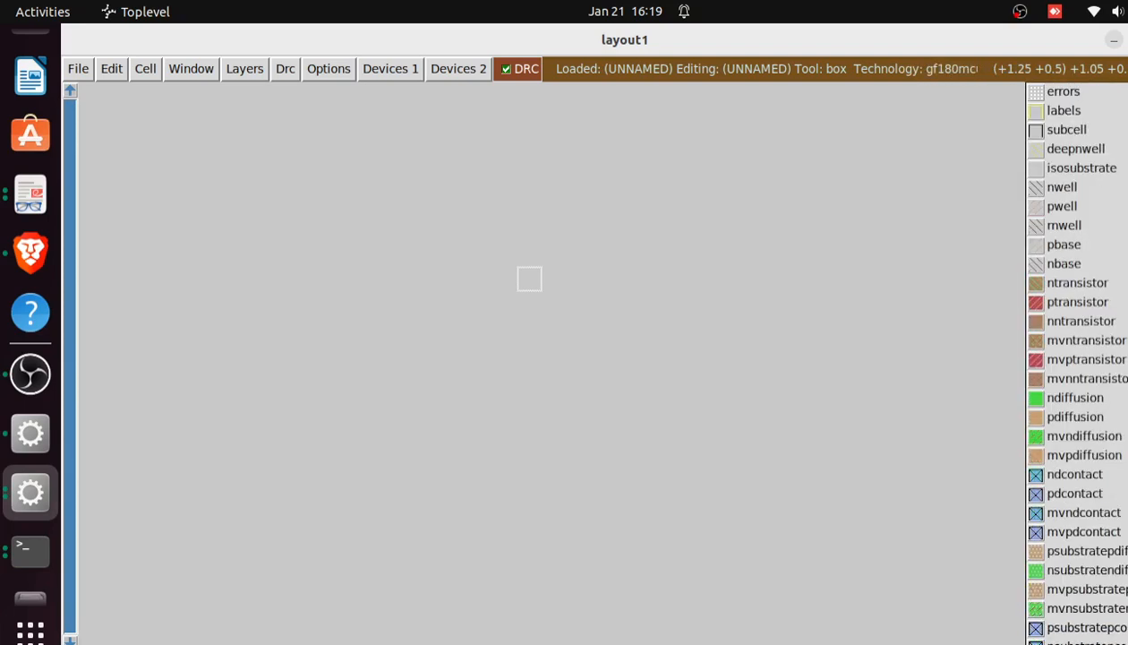
Examine the metal layers from metal1 through metal3 and the m2contact, m3contact and via3 layers that connect them
scroll(1074, 358, "down", 15)
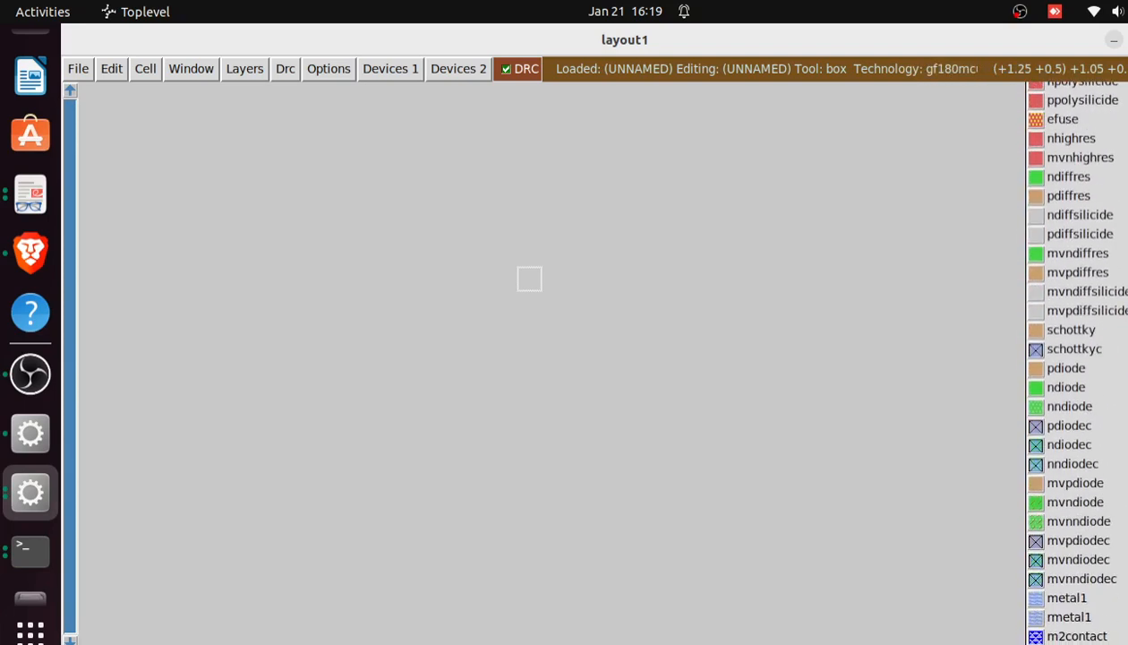
scroll(1075, 358, "down", 3)
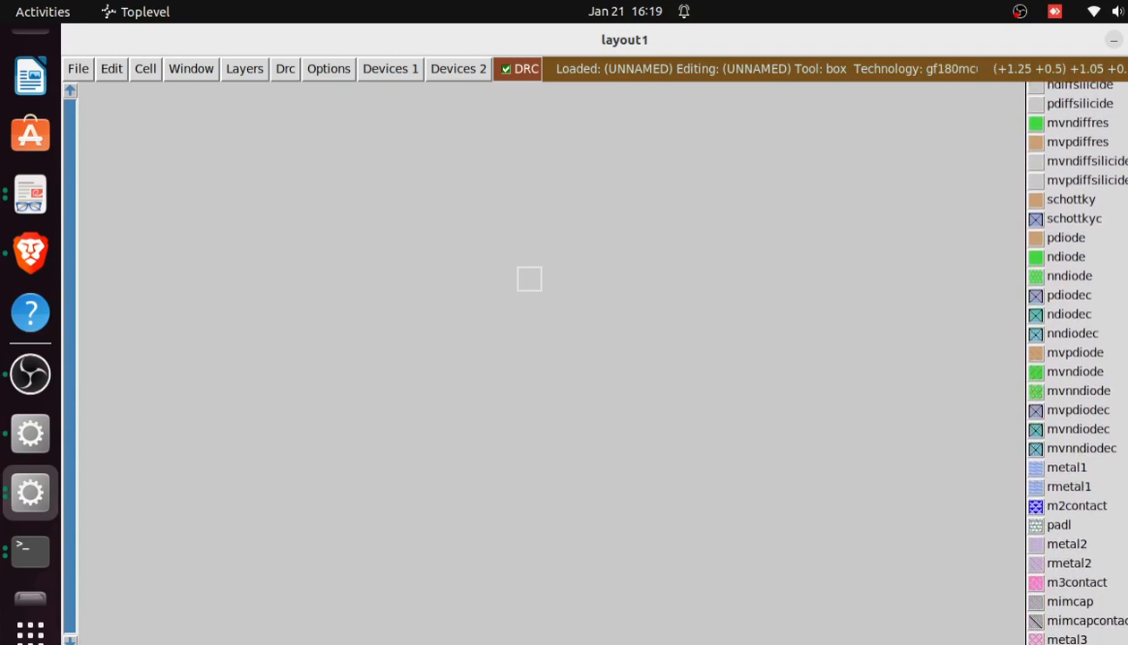
scroll(1066, 358, "down", 8)
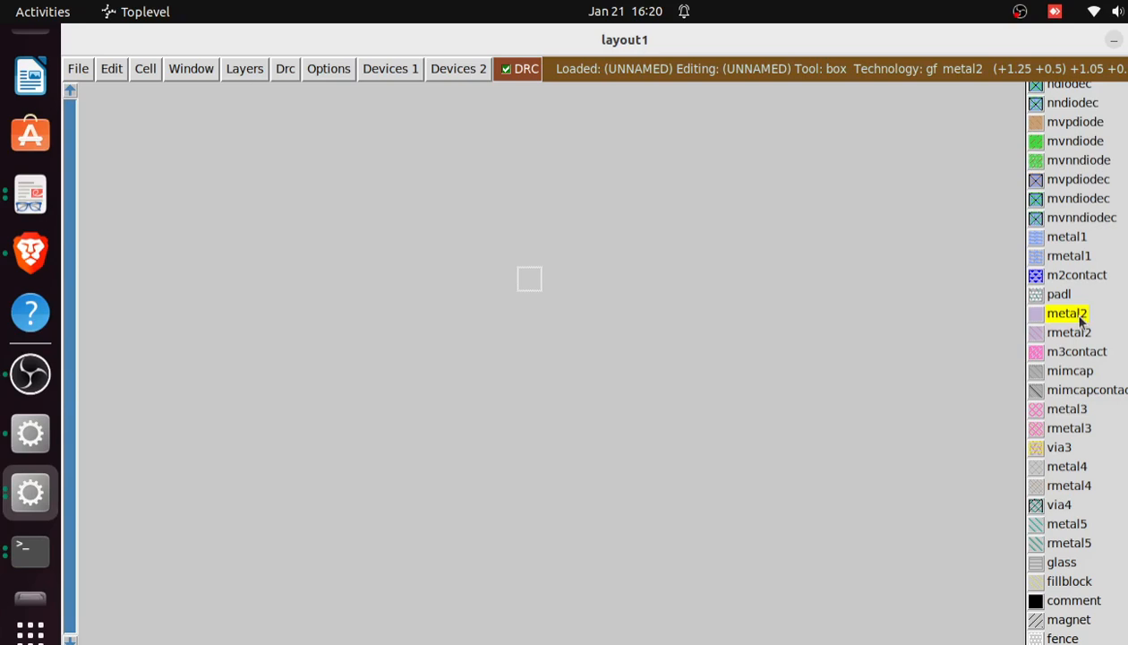
left_click(1068, 238)
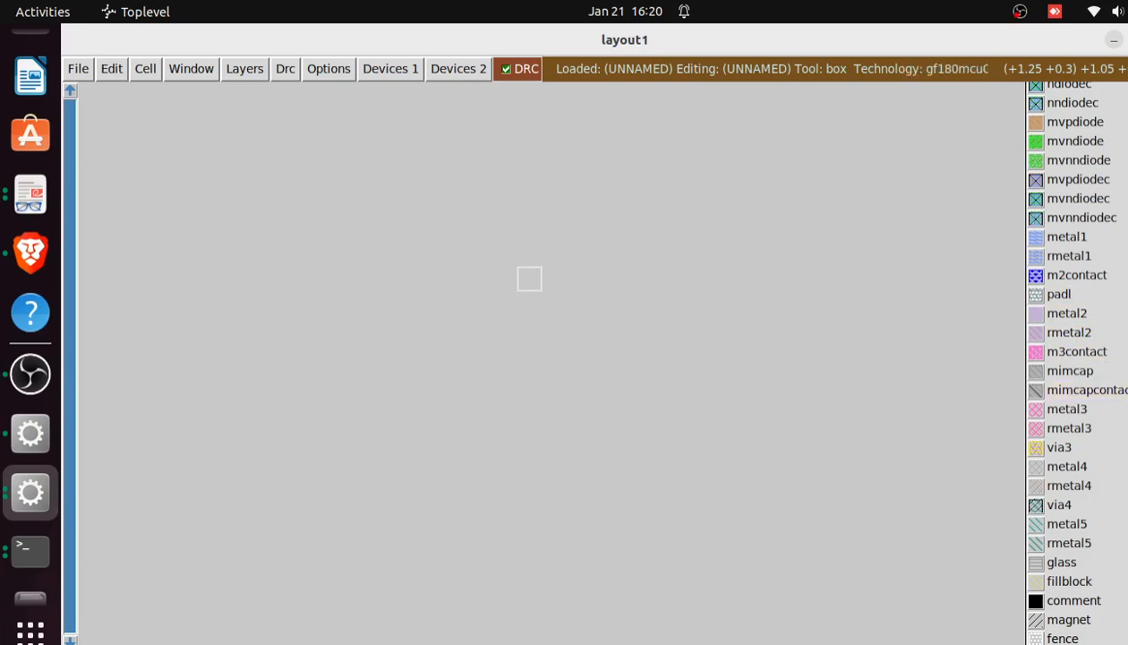
scroll(1075, 358, "up", 1)
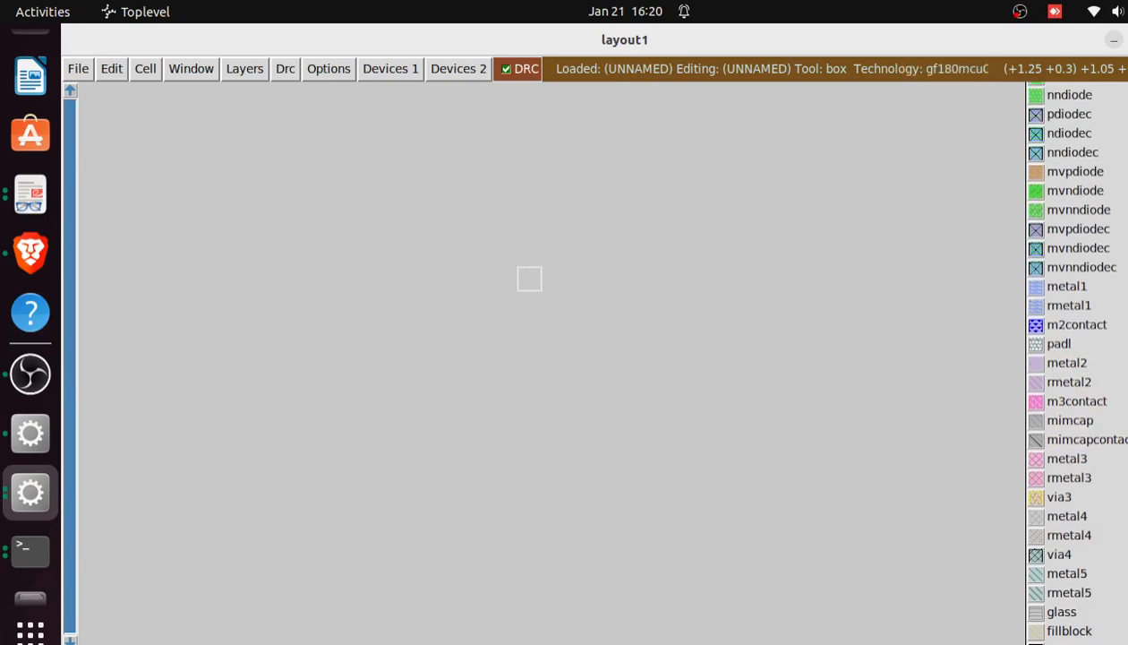
scroll(1074, 359, "down", 1)
scroll(1074, 358, "down", 1)
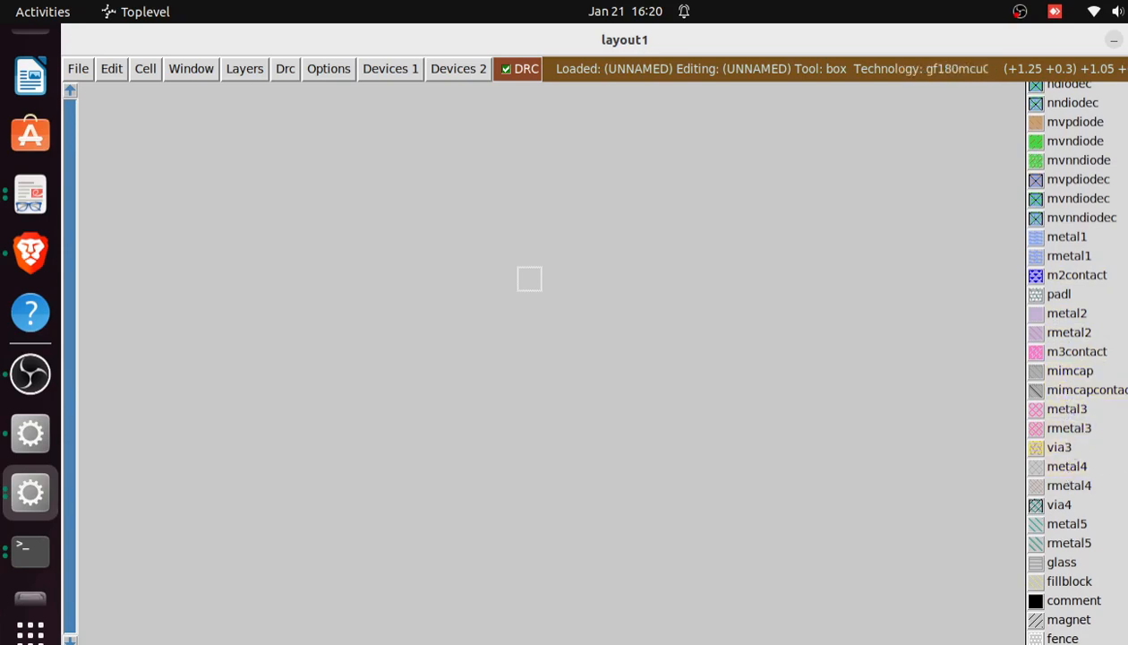
scroll(1070, 358, "up", 3)
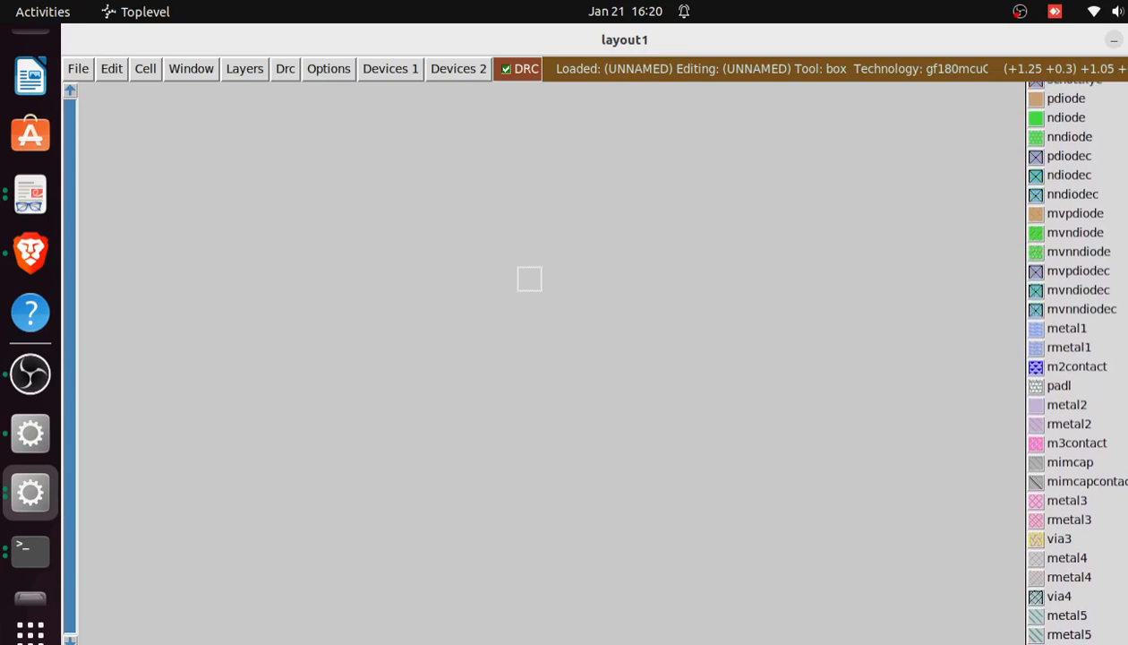
scroll(1070, 358, "up", 2)
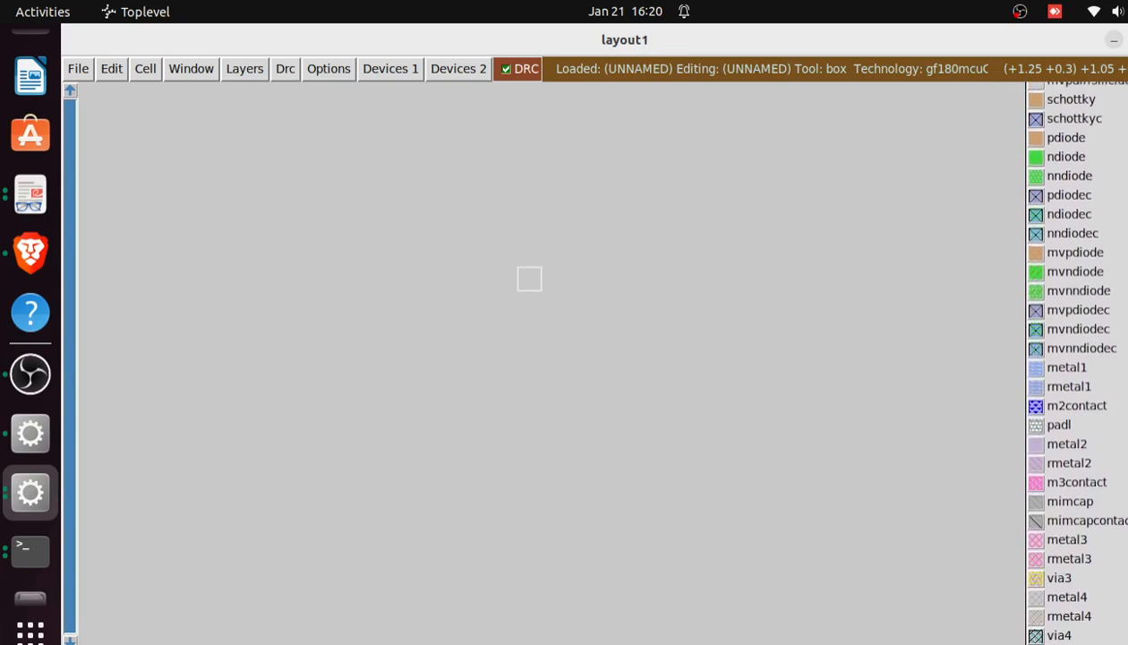
scroll(1070, 358, "down", 5)
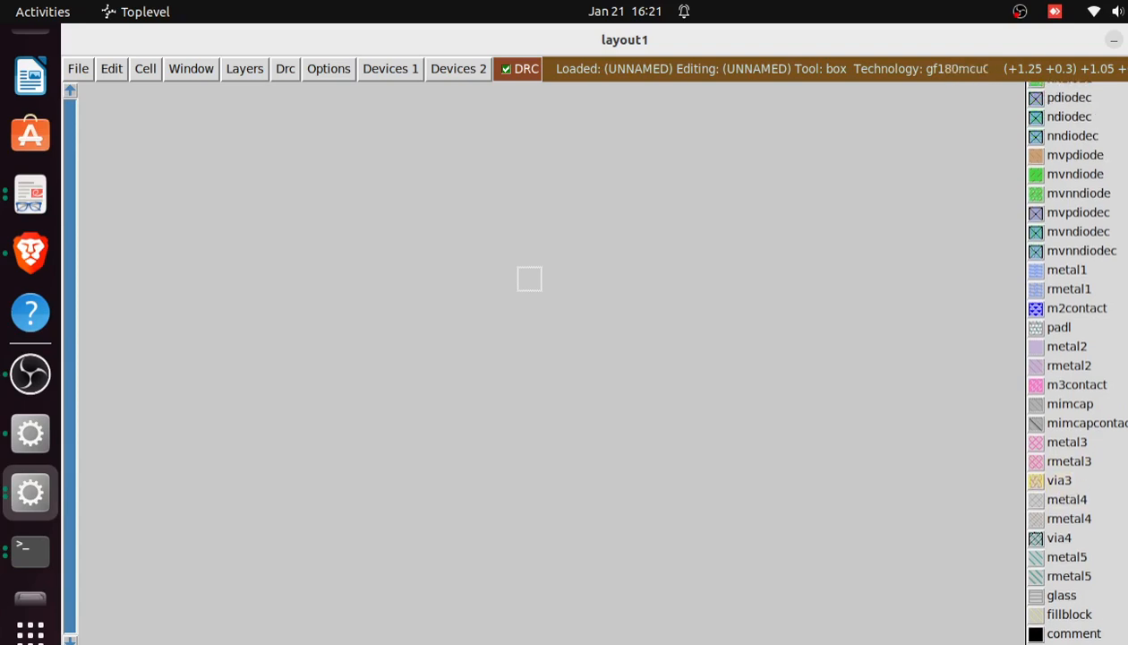
scroll(1078, 362, "up", 1)
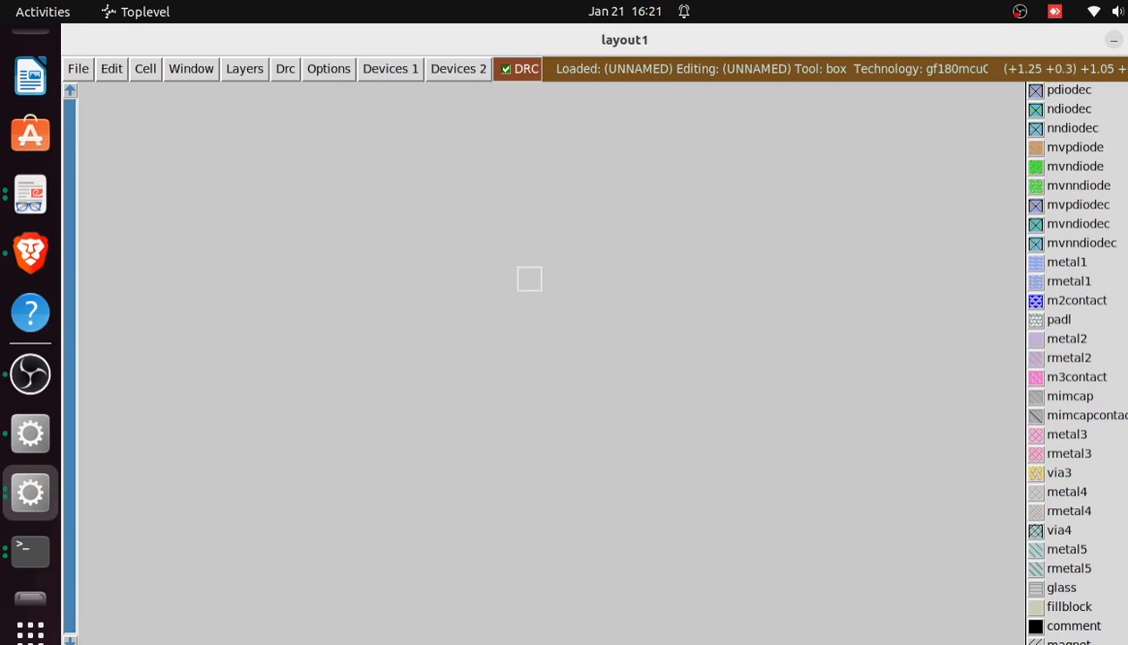
Inspect the via4 and metal5 layers, and review the whole gf180mcuC palette back to its first entries
left_click(1061, 531)
scroll(1075, 358, "down", 1)
scroll(1074, 358, "up", 3)
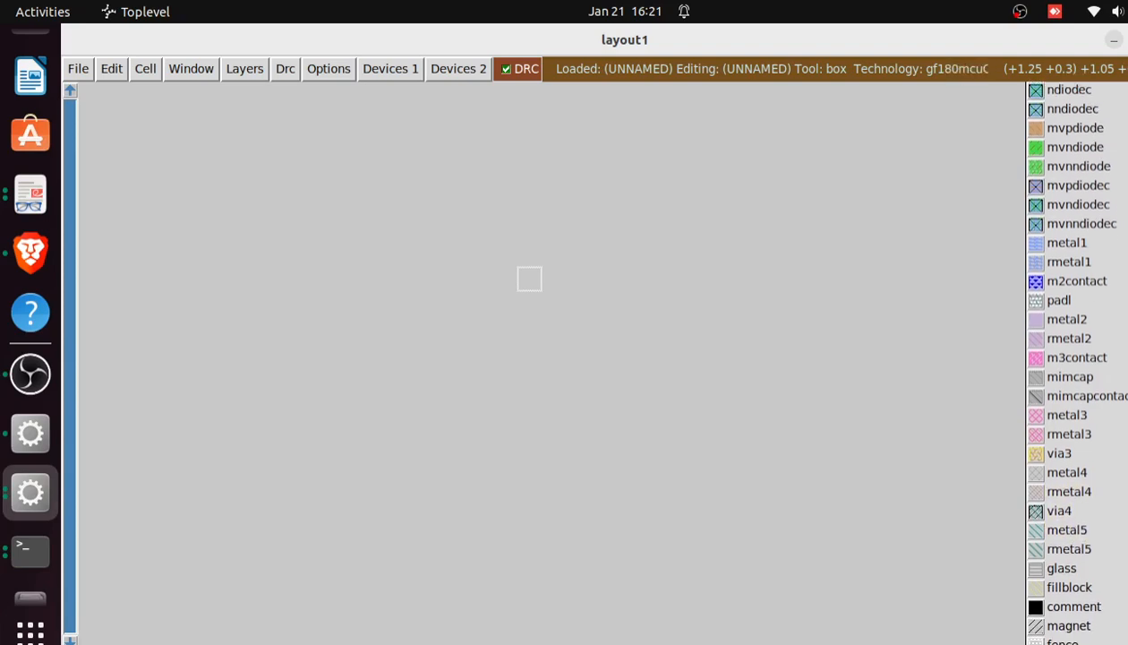
scroll(1074, 358, "up", 4)
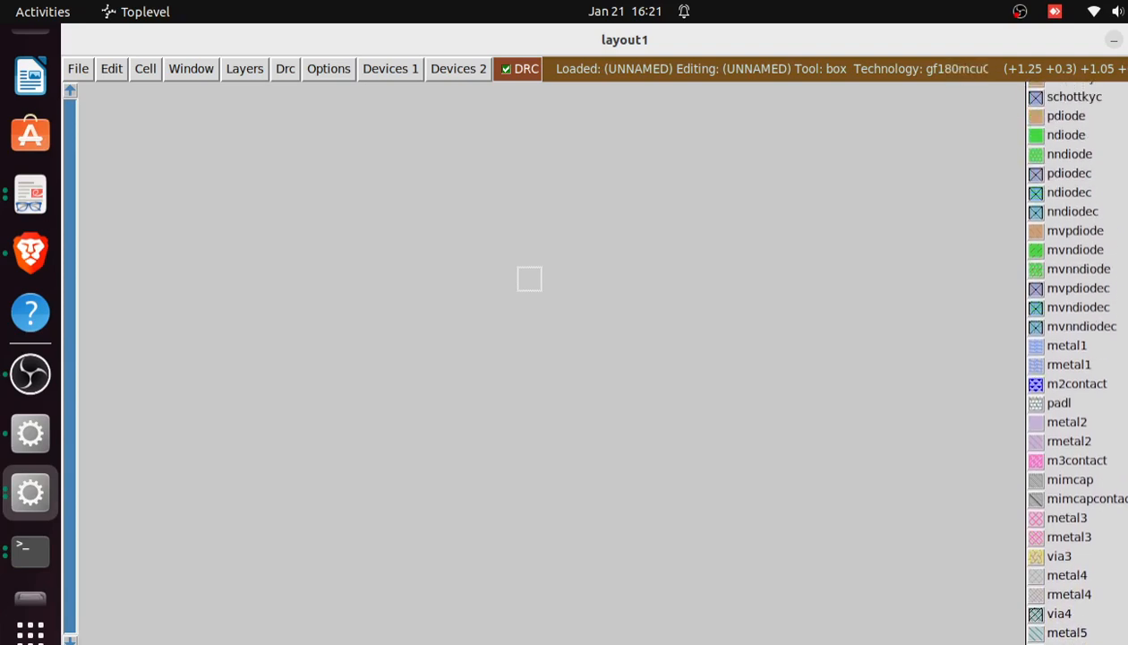
scroll(1074, 358, "up", 2)
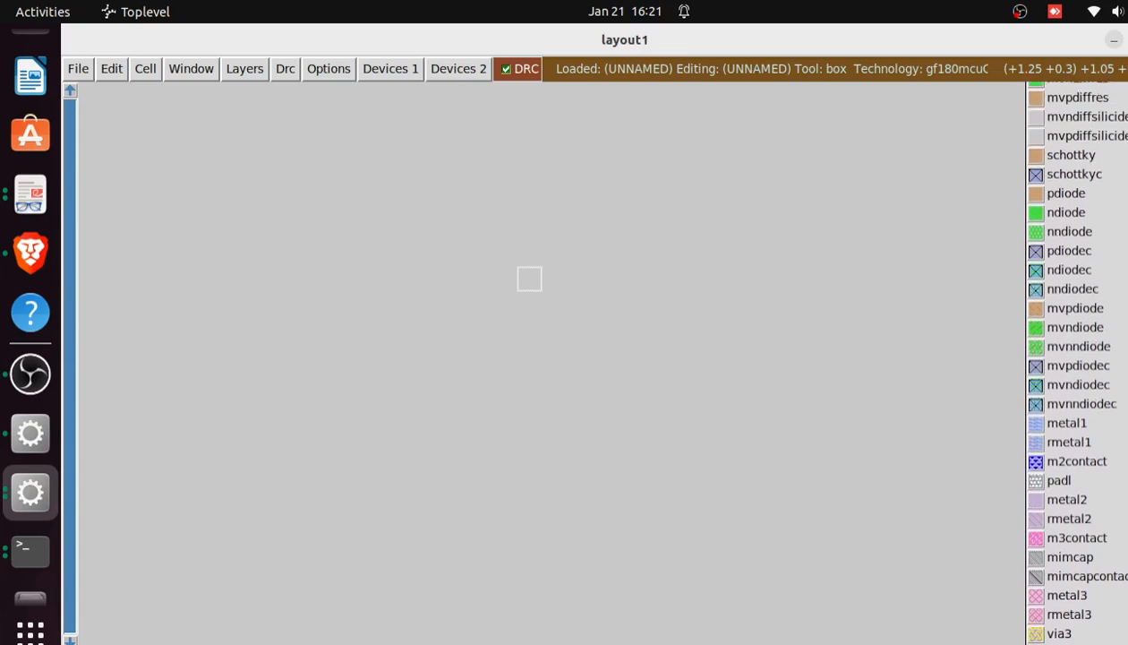
scroll(1074, 358, "down", 1)
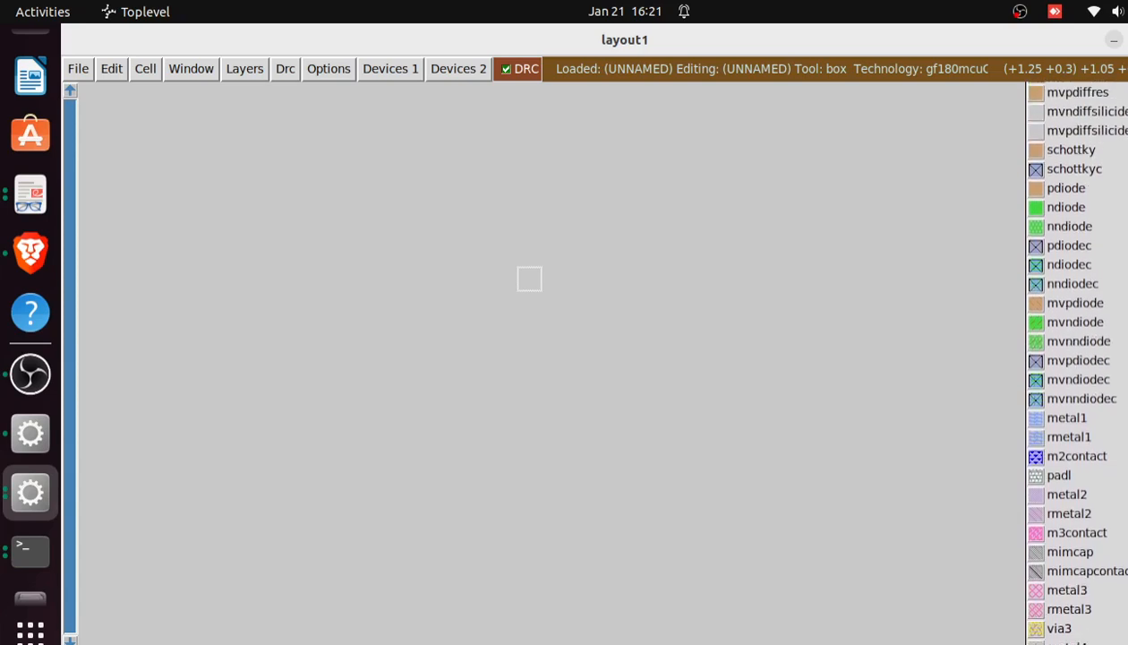
scroll(1074, 359, "down", 2)
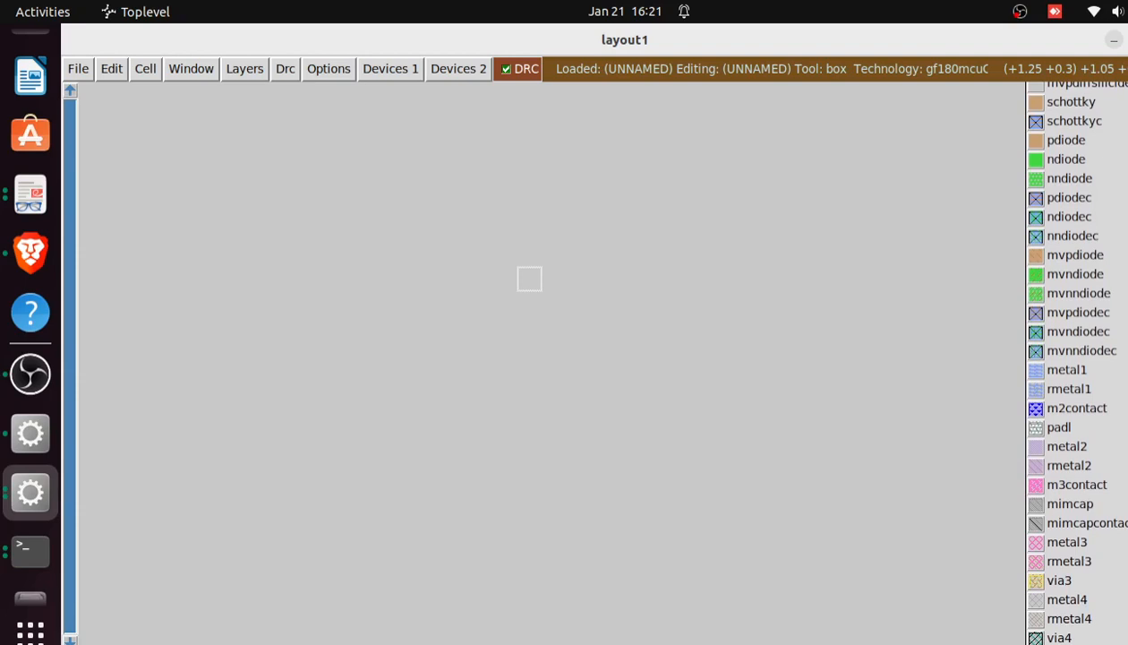
scroll(1075, 358, "down", 4)
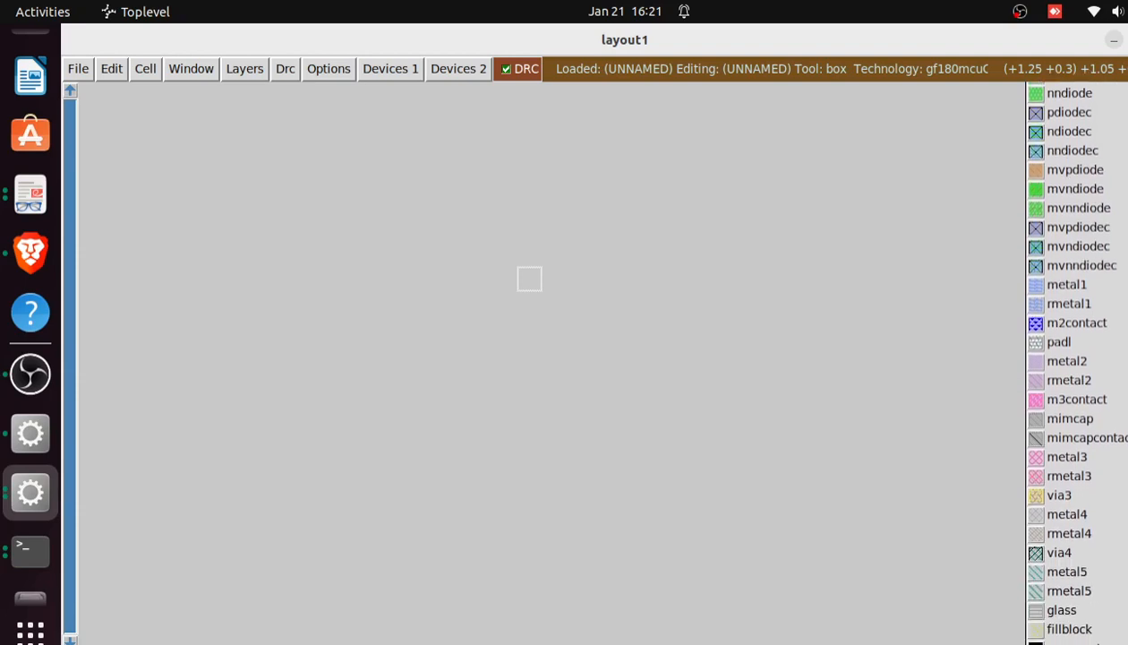
scroll(1074, 358, "down", 2)
scroll(1070, 547, "up", 3)
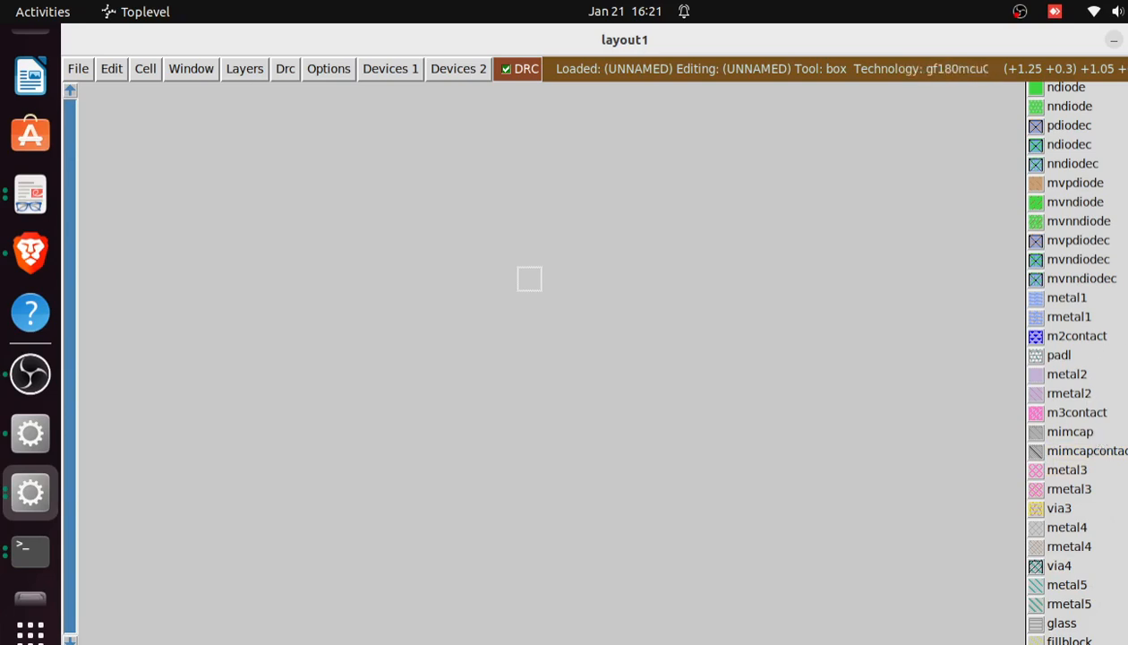
scroll(1074, 358, "up", 15)
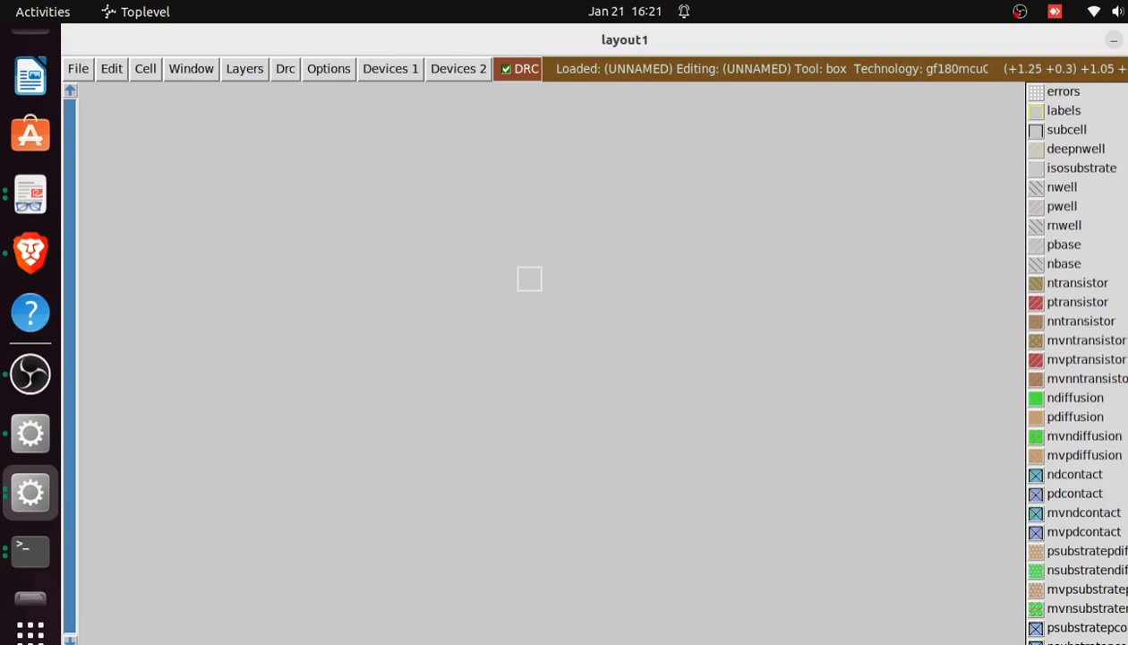
scroll(1074, 358, "down", 20)
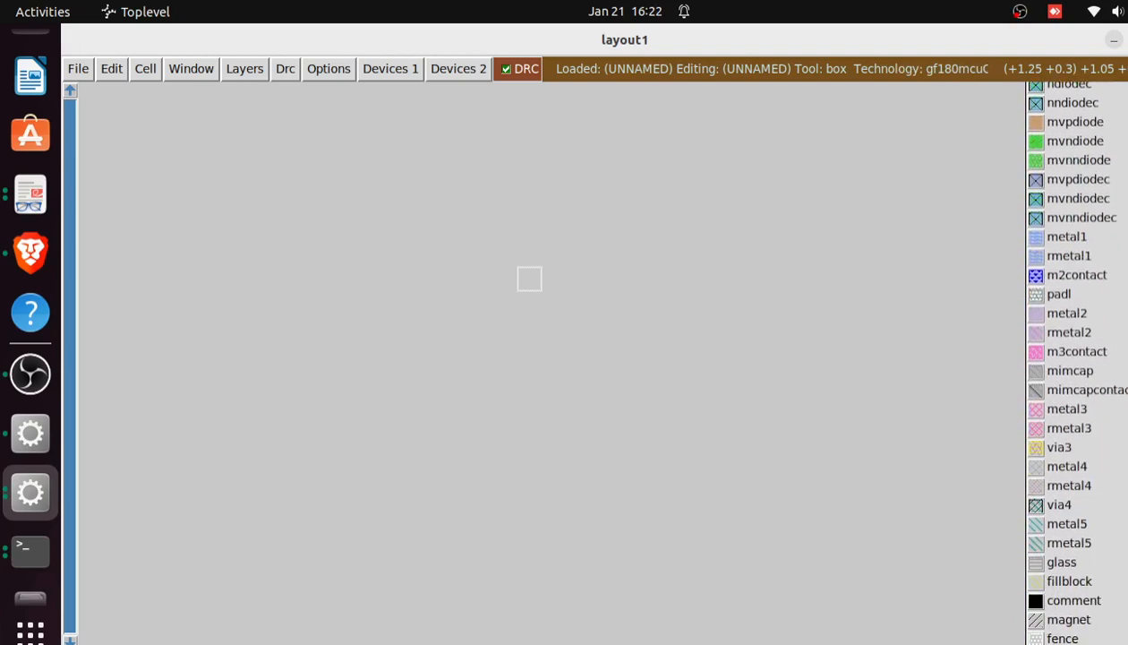
scroll(1123, 136, "up", 15)
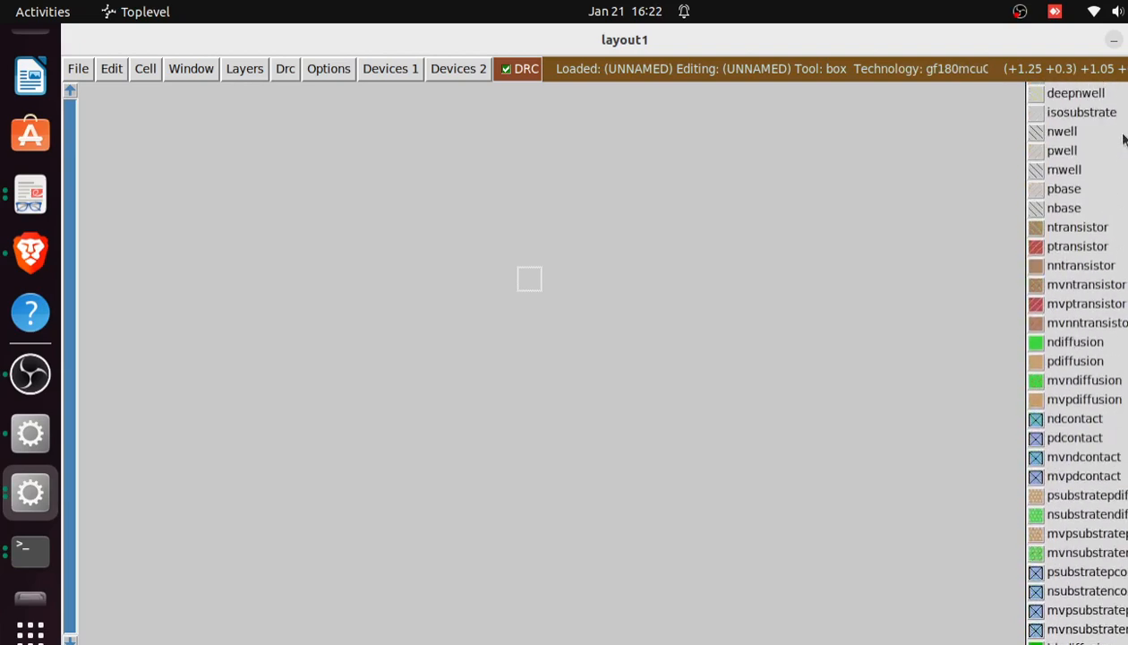
scroll(1124, 135, "up", 2)
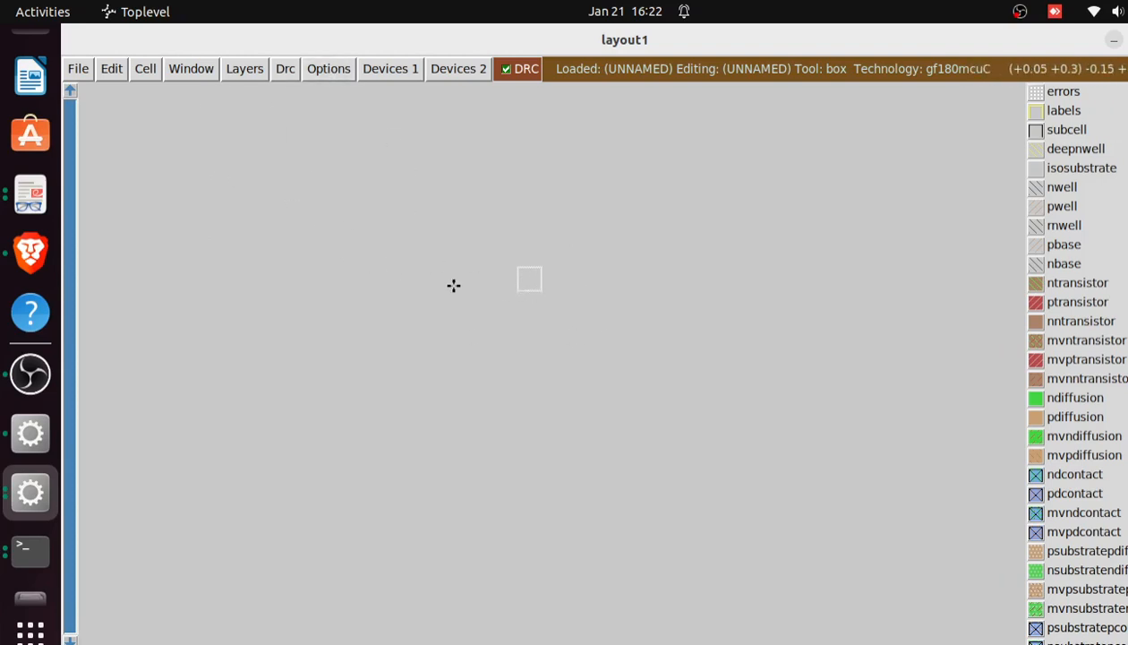
Display a 0.05 µm grid in the layout area and try a 0.10 µm spacing
left_click(193, 71)
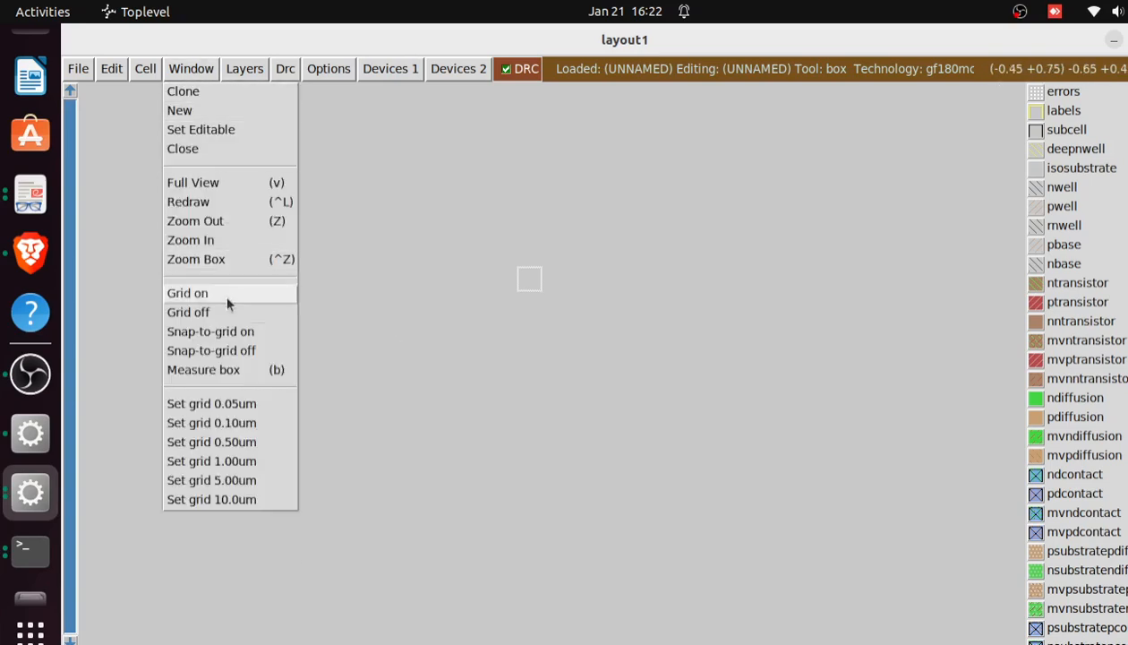
left_click(238, 404)
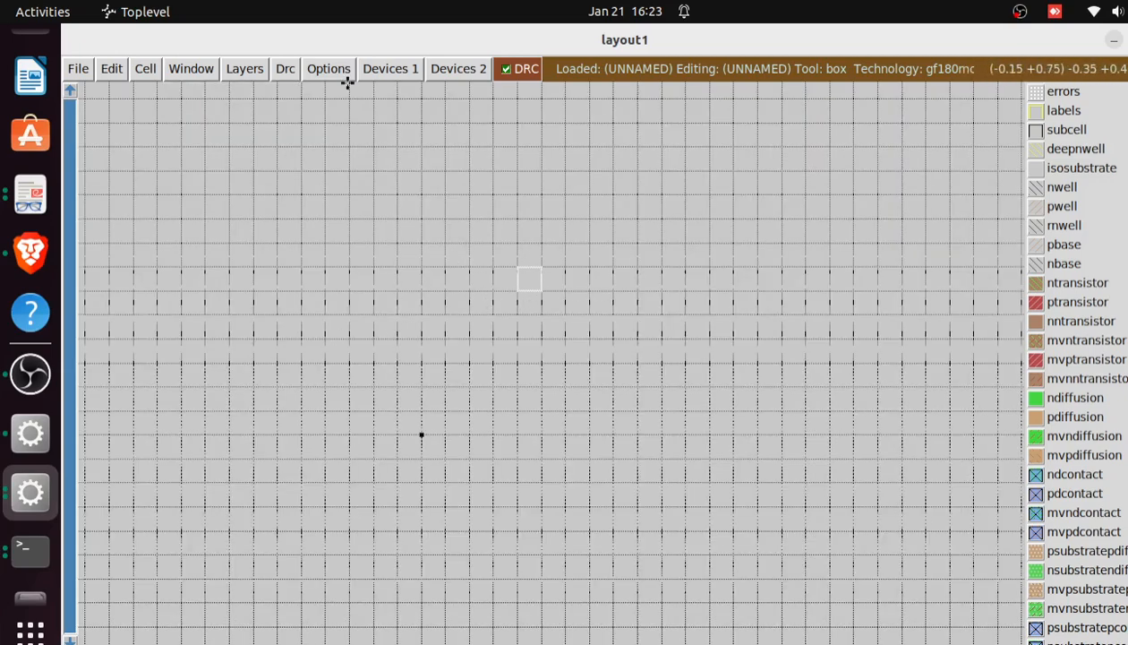
left_click(255, 72)
left_click(202, 69)
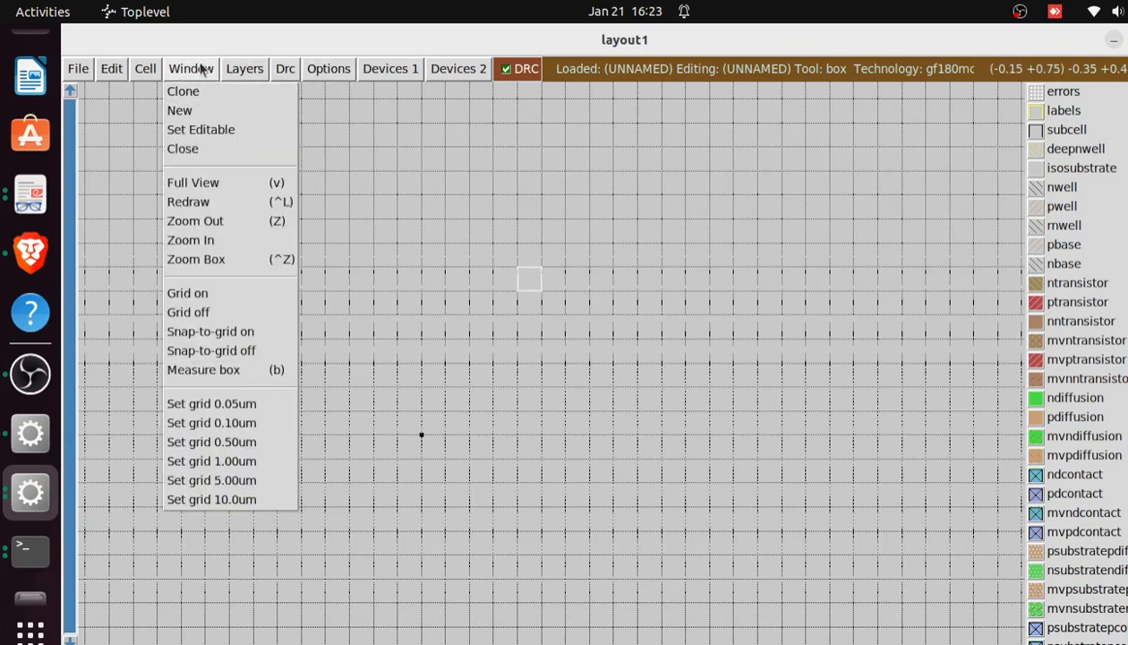
left_click(239, 419)
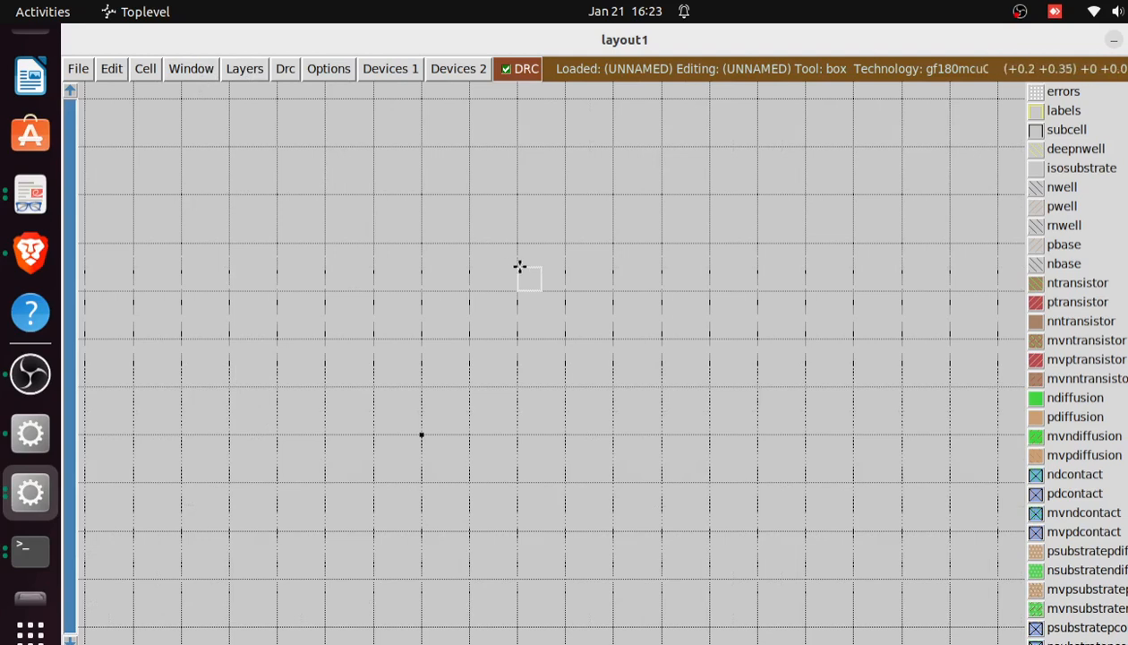
Set the layout grid spacing back to 0.05 µm
left_click(195, 69)
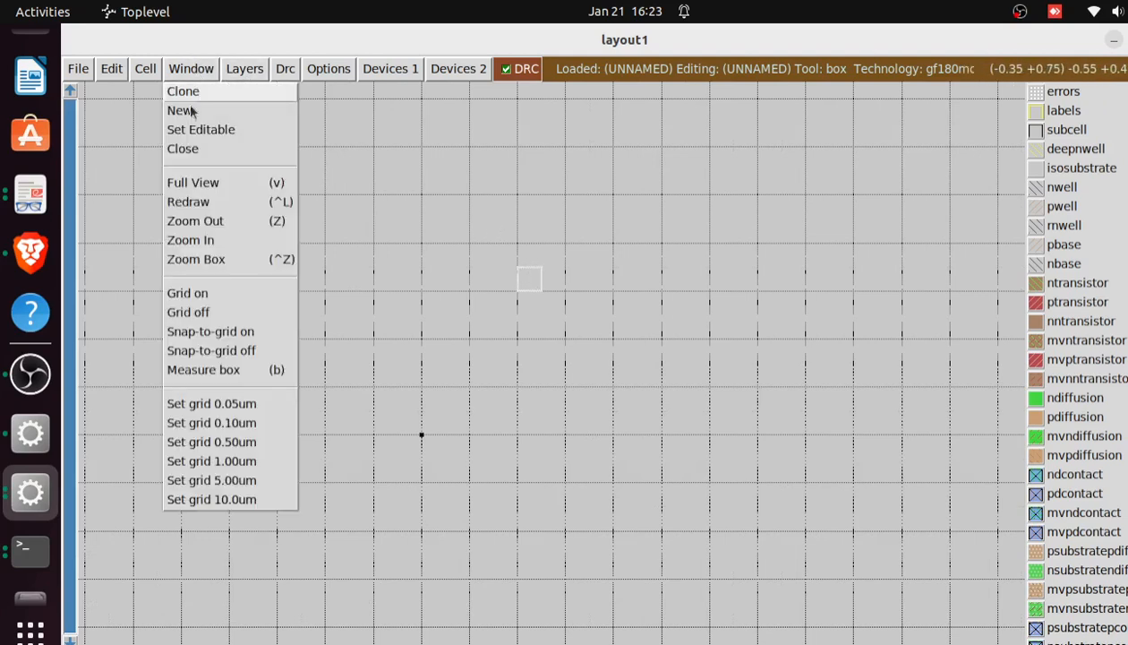
left_click(212, 402)
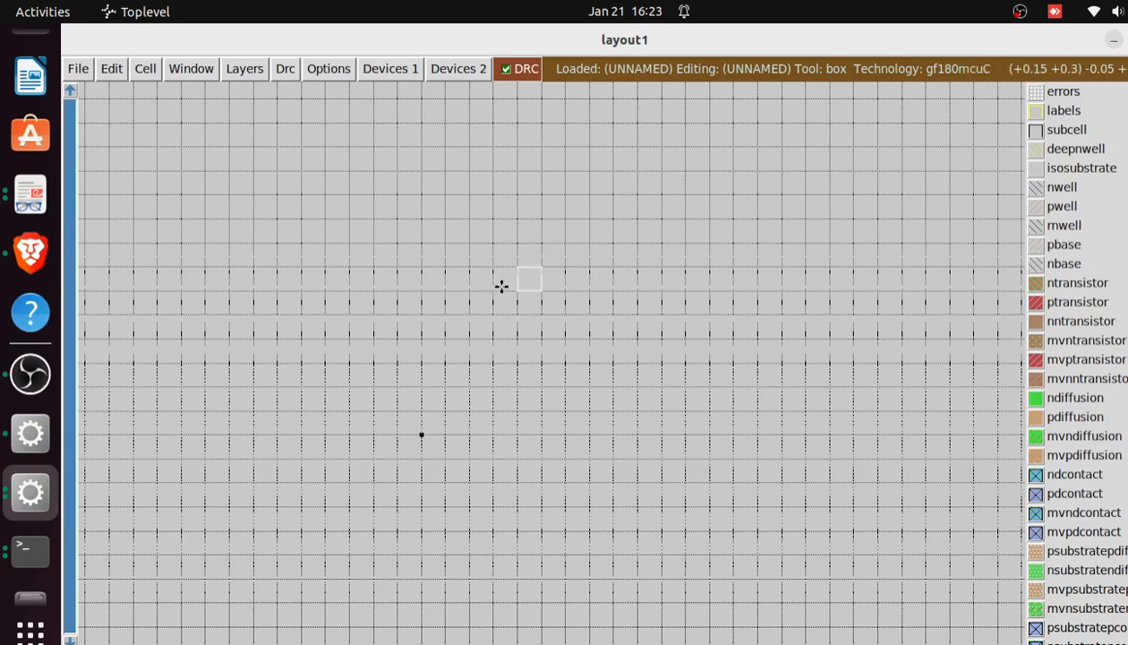
left_click(192, 69)
left_click(516, 296)
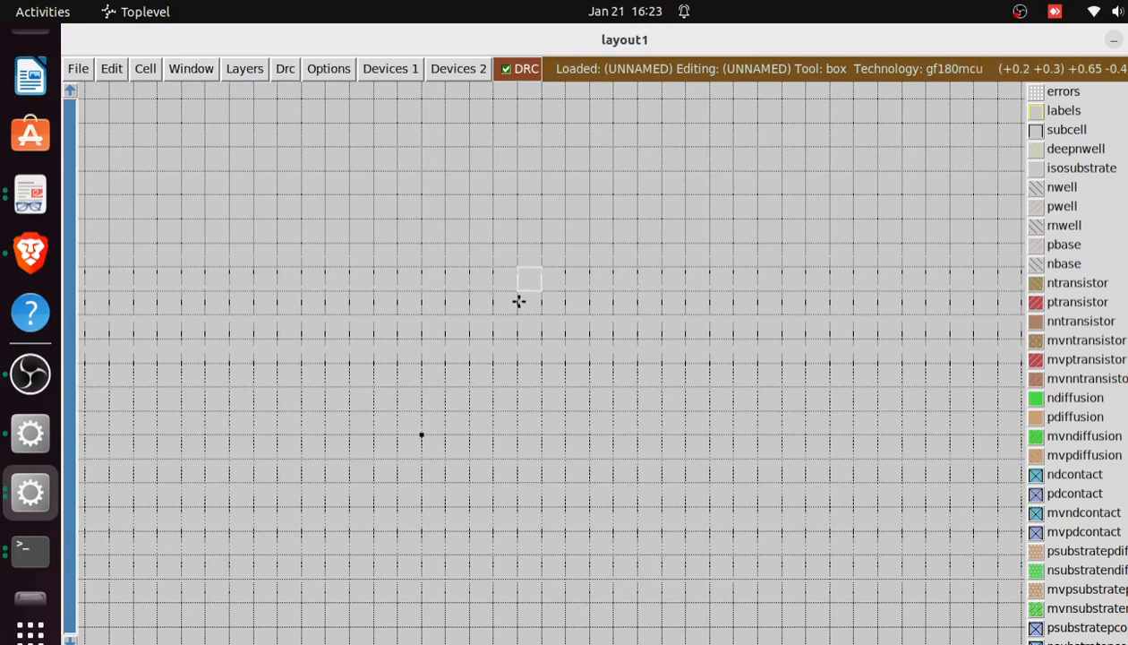
Try coarser layout grids, using a 0.10 µm spacing and then 0.50 µm
left_click(191, 69)
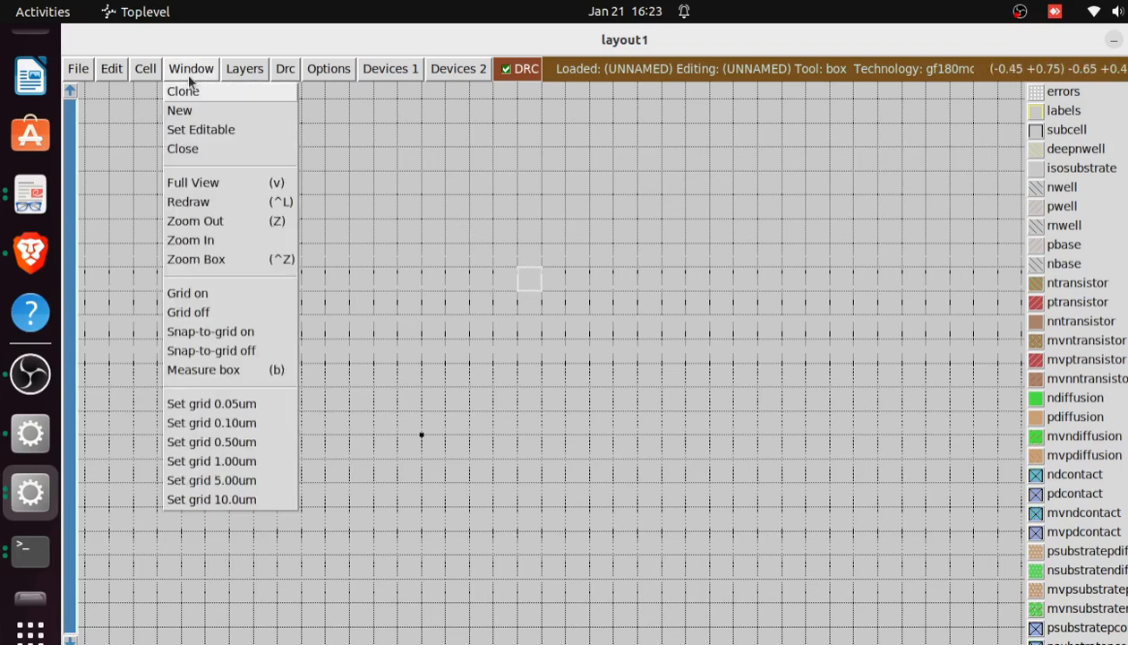
left_click(227, 423)
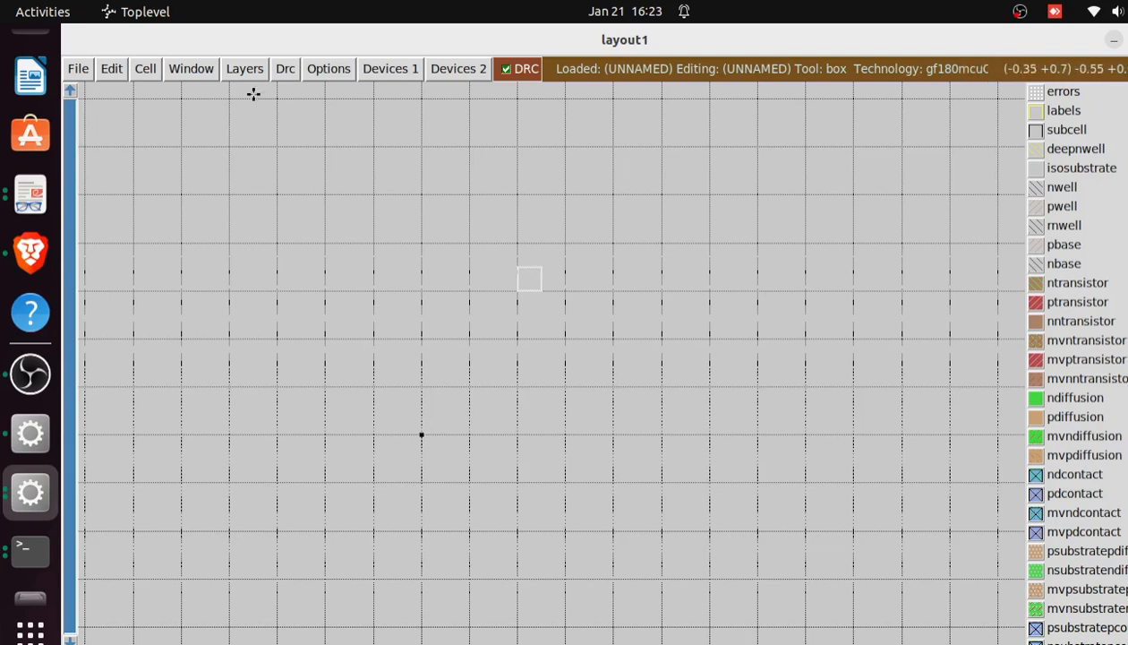
left_click(192, 70)
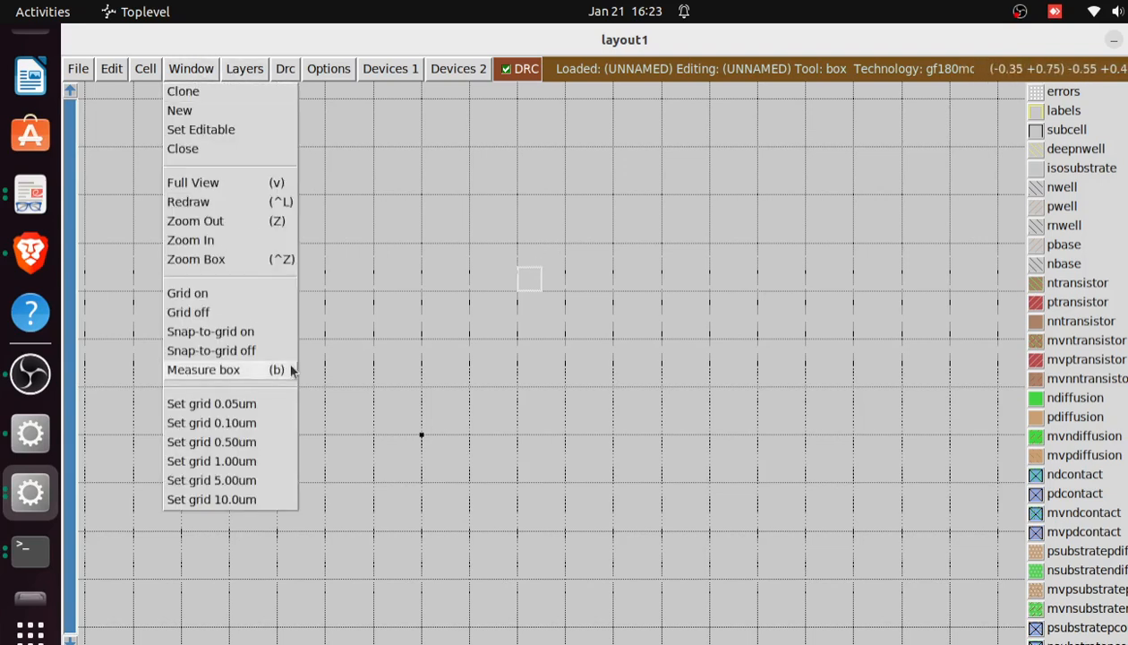
left_click(236, 443)
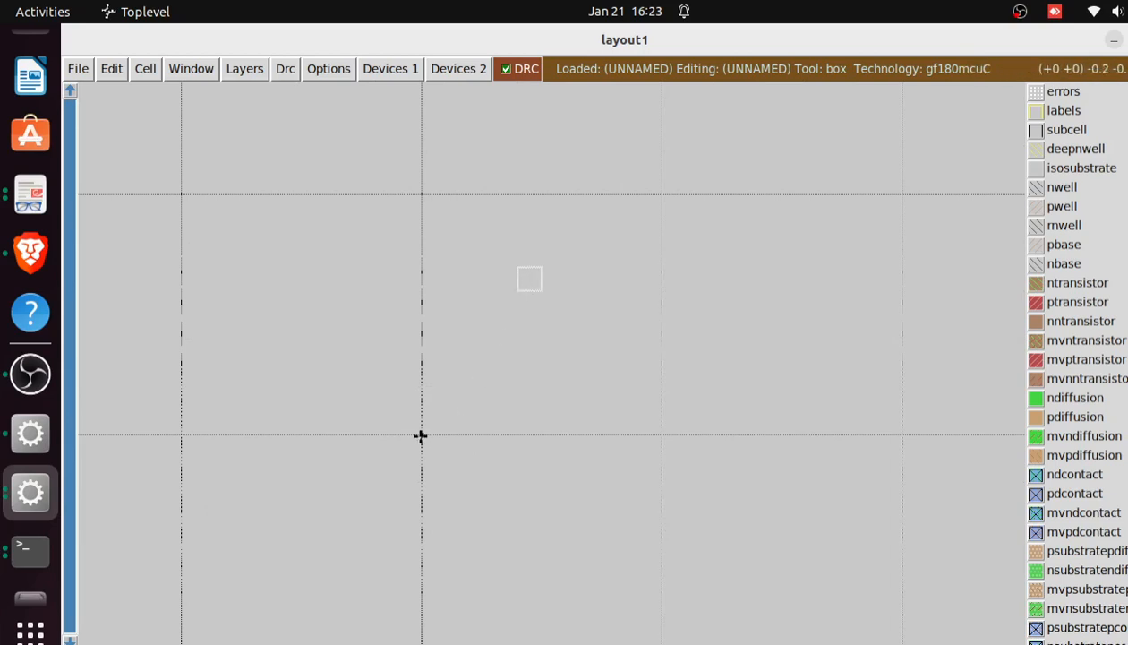
Place the box's lower-left corner at the layout origin and set the grid spacing to 0.05 µm
left_click(421, 436)
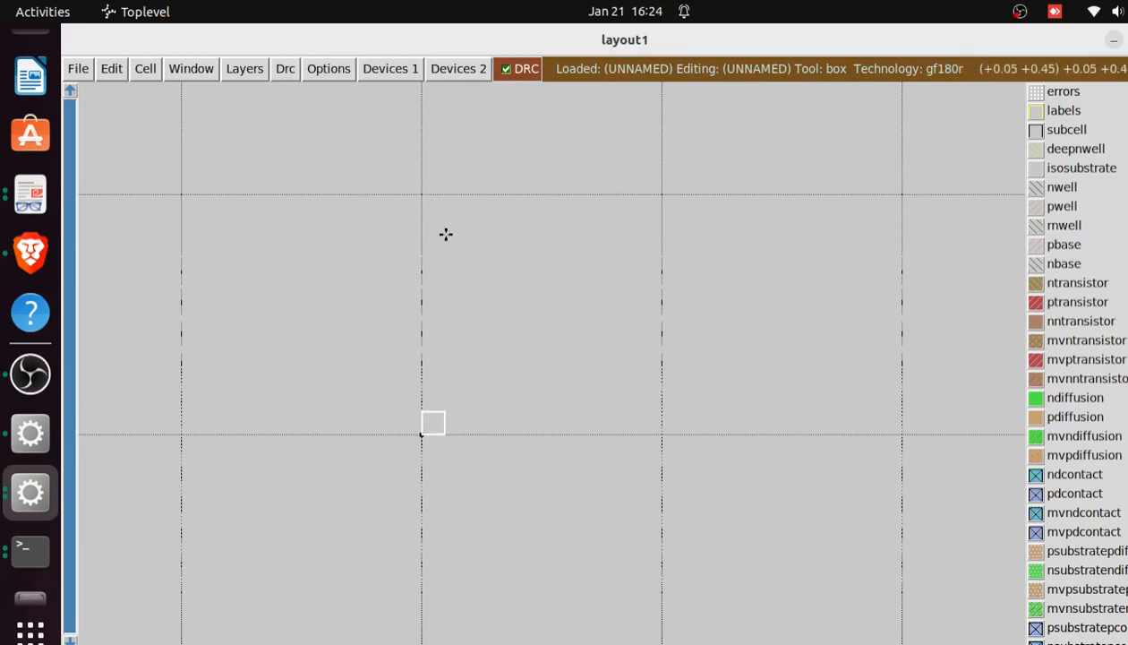
left_click(199, 71)
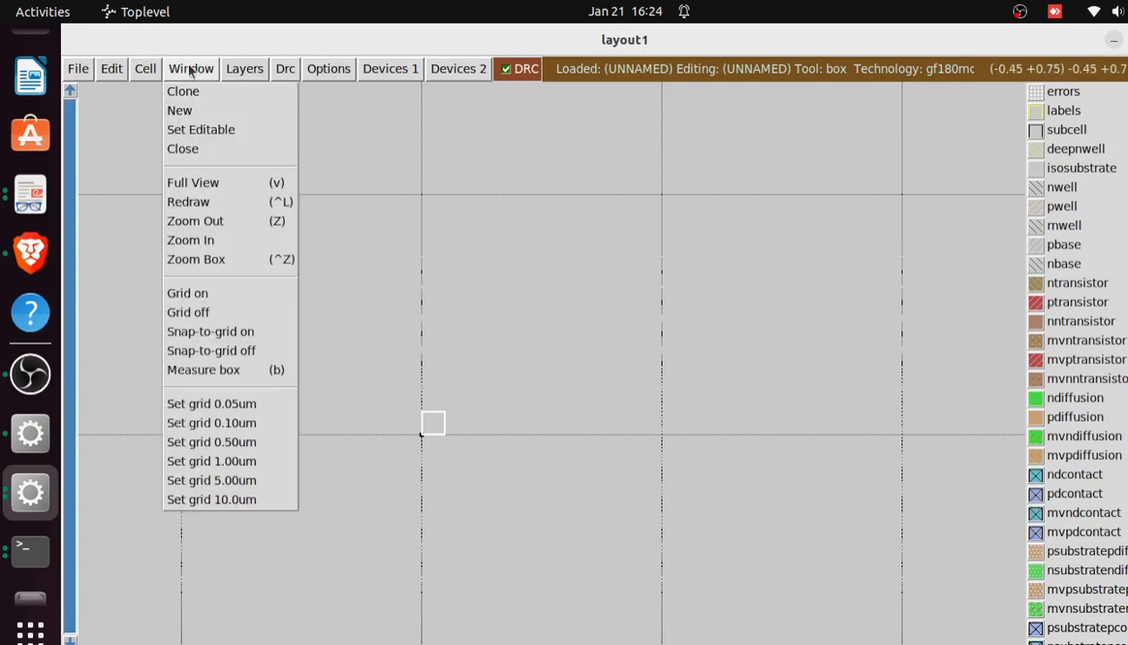
left_click(238, 404)
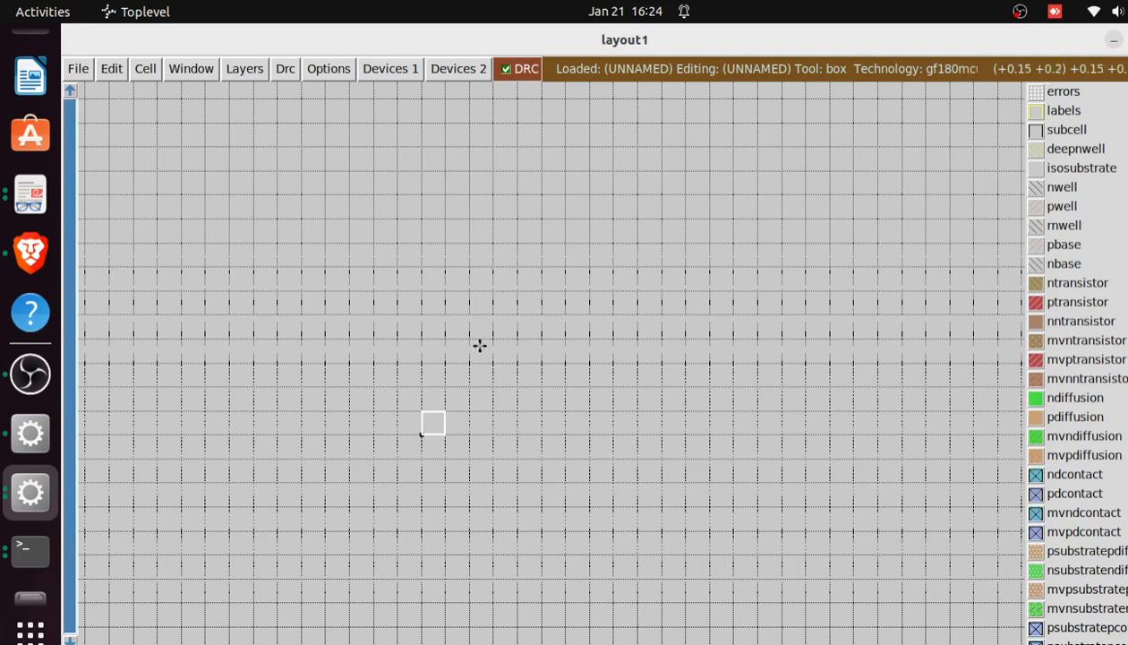
Set the layout grid spacing to 0.10 µm and place the box's lower-left corner at (-0.3, 0.3)
key("shift+z")
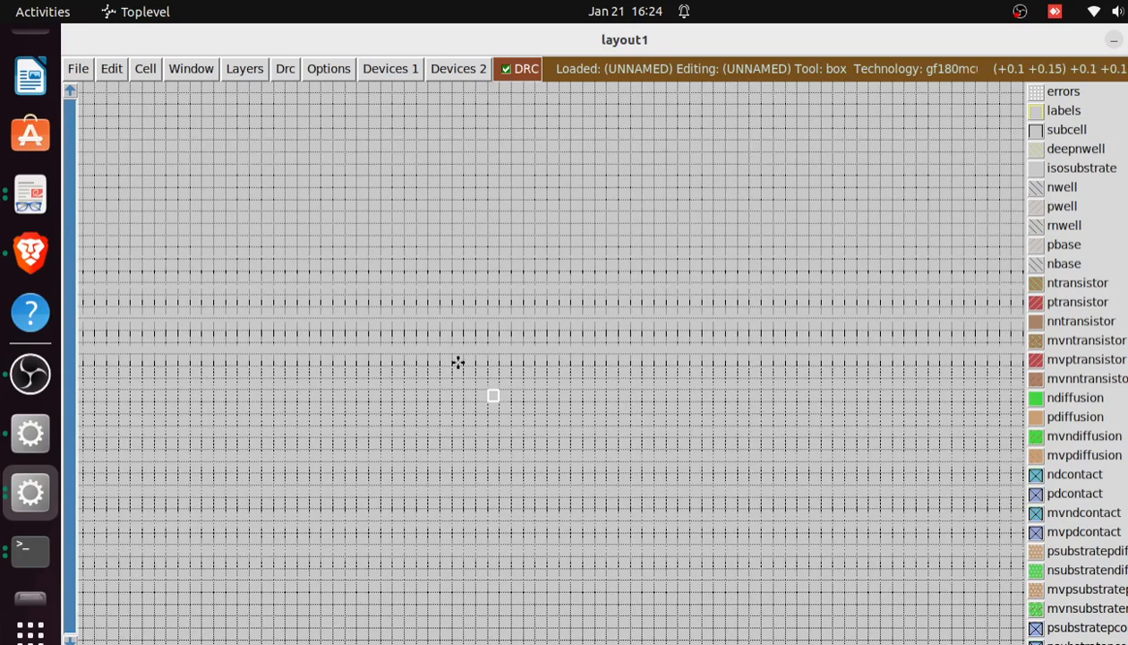
left_click(190, 79)
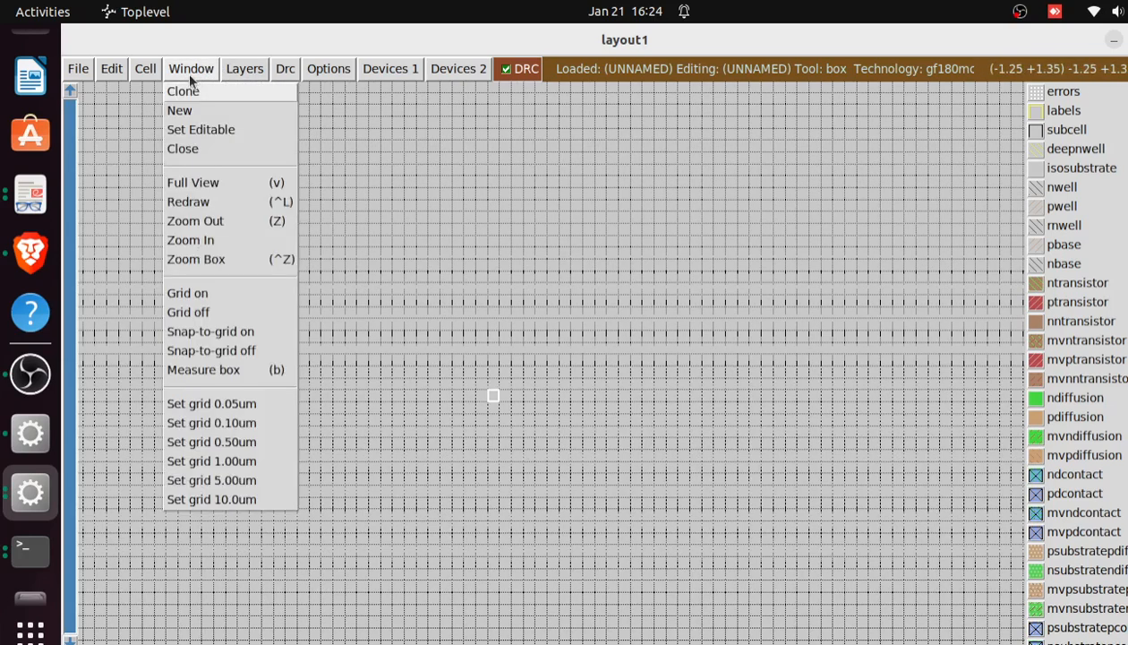
left_click(240, 424)
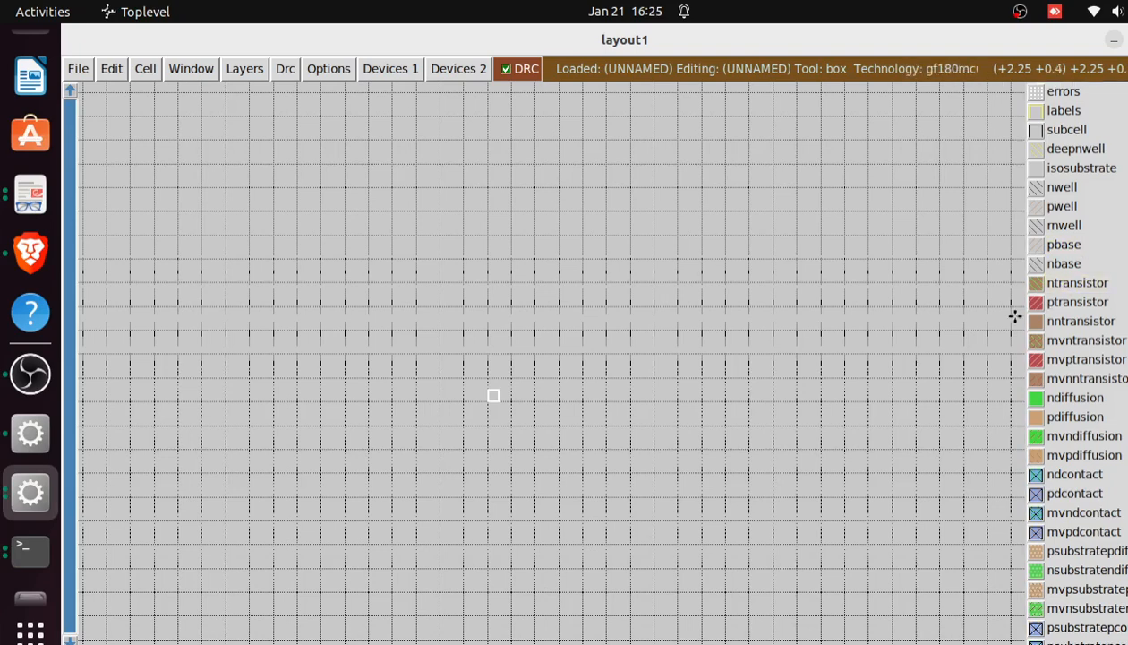
left_click(417, 328)
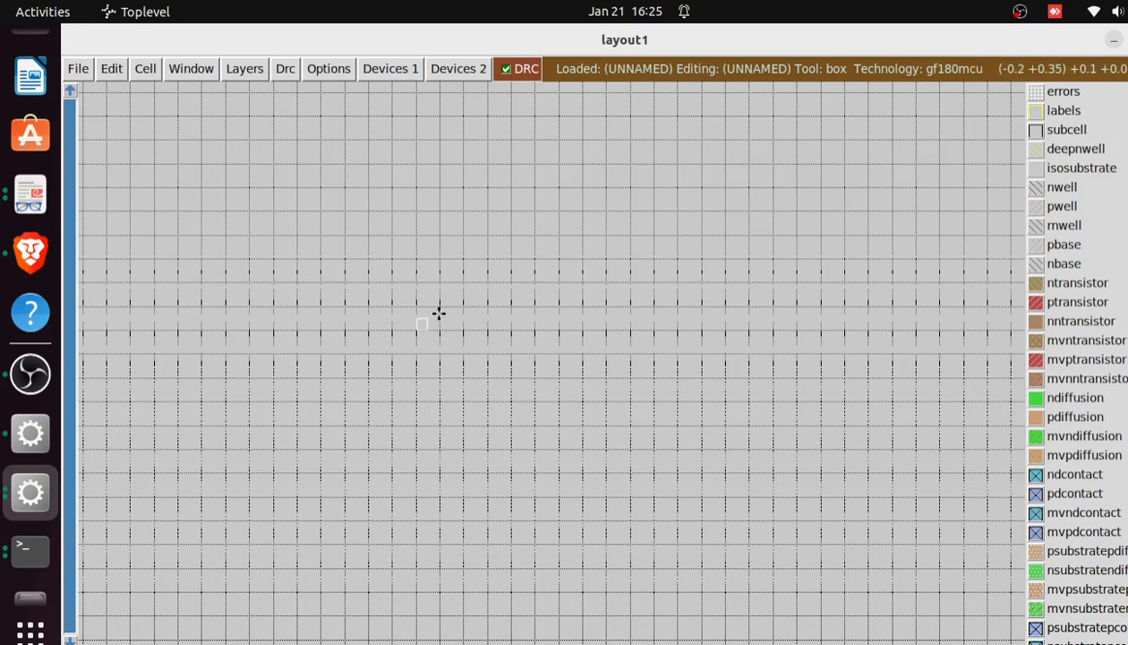
left_click(195, 68)
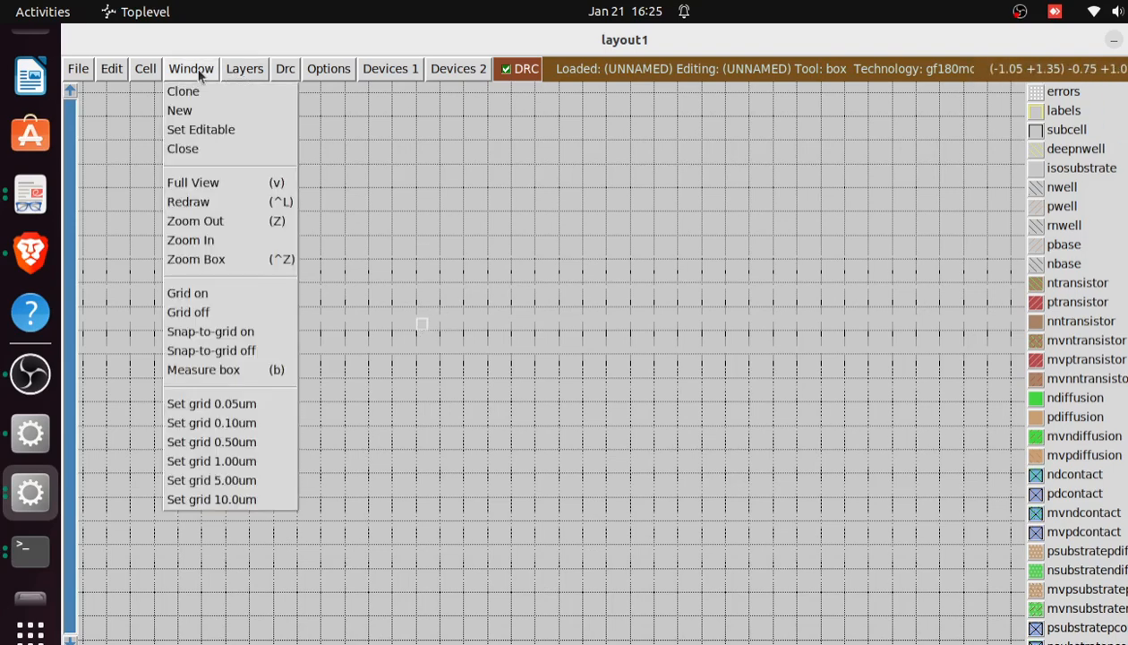
left_click(243, 423)
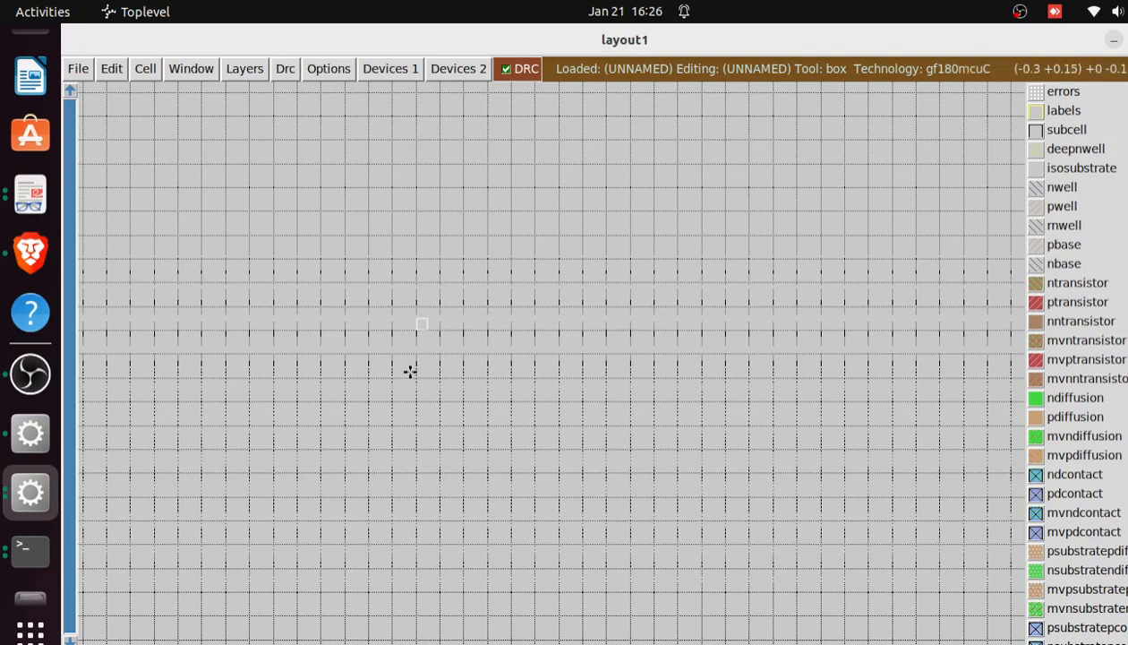
Resize the box to 0.7 by 0.7 µm, with its lower-left corner at (-0.3, 0.3) and upper-right corner at (0.4, 1.0)
right_click(321, 401)
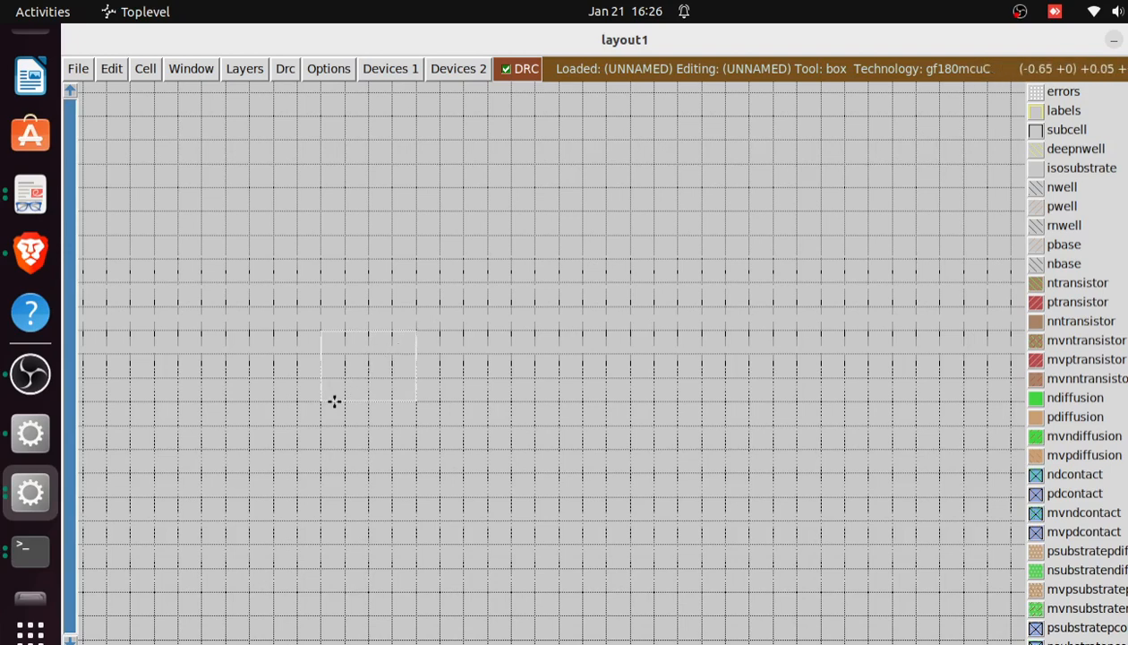
left_click(415, 328)
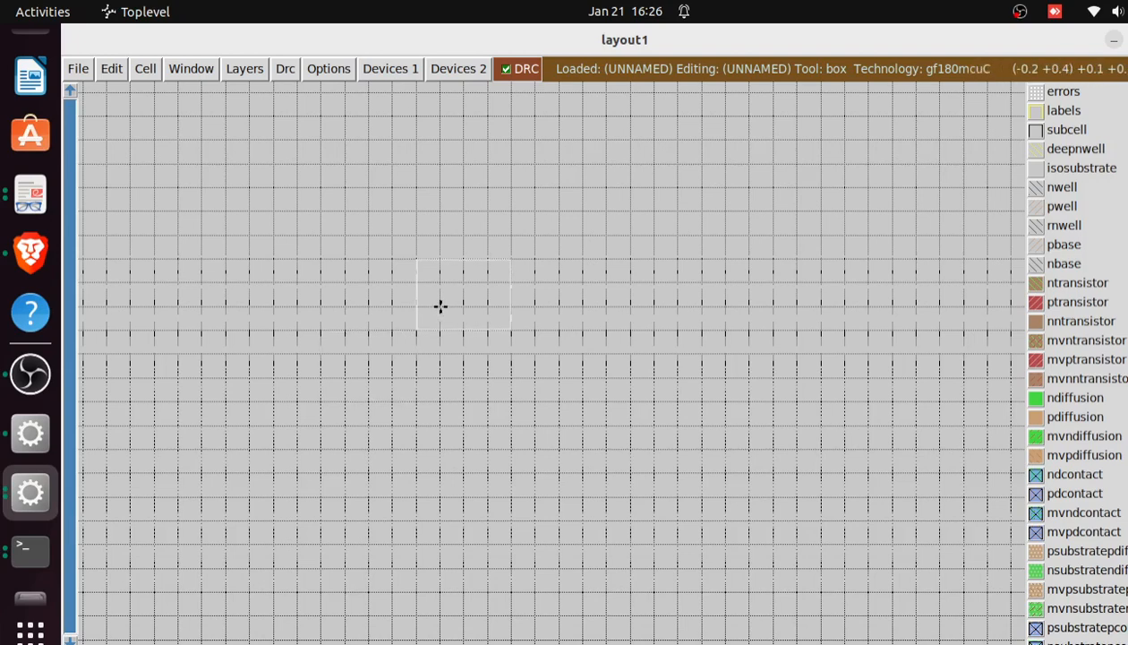
right_click(440, 306)
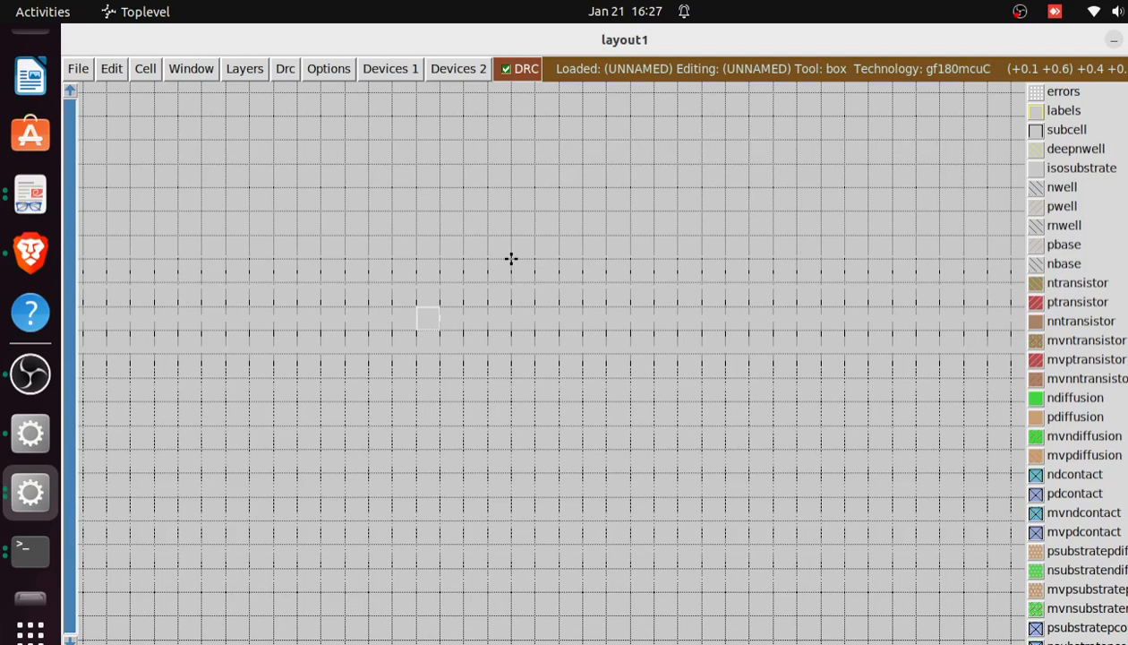
right_click(511, 259)
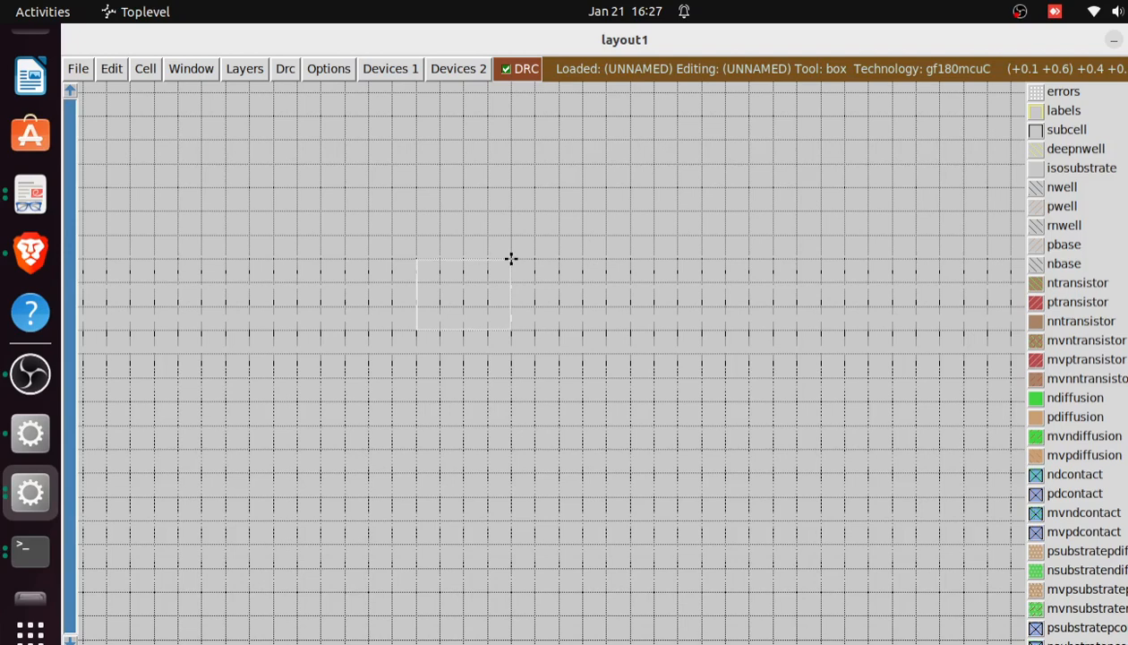
right_click(510, 165)
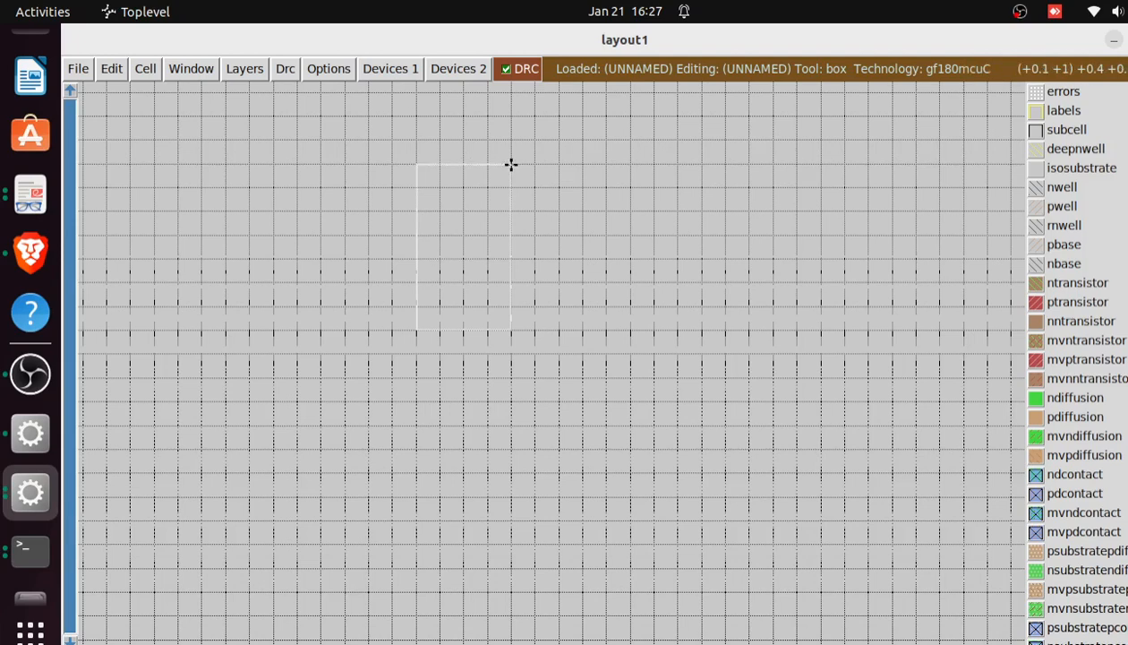
right_click(581, 165)
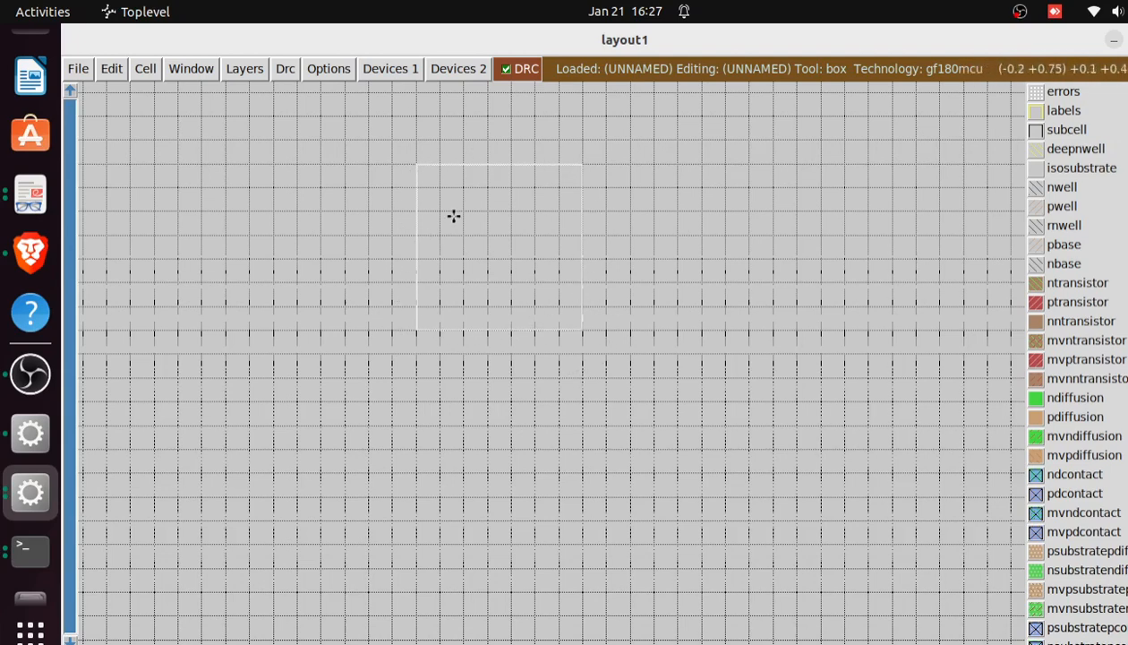
Try the box at several positions in the layout and leave its lower-left corner at (-0.3, 0.1)
left_click(701, 354)
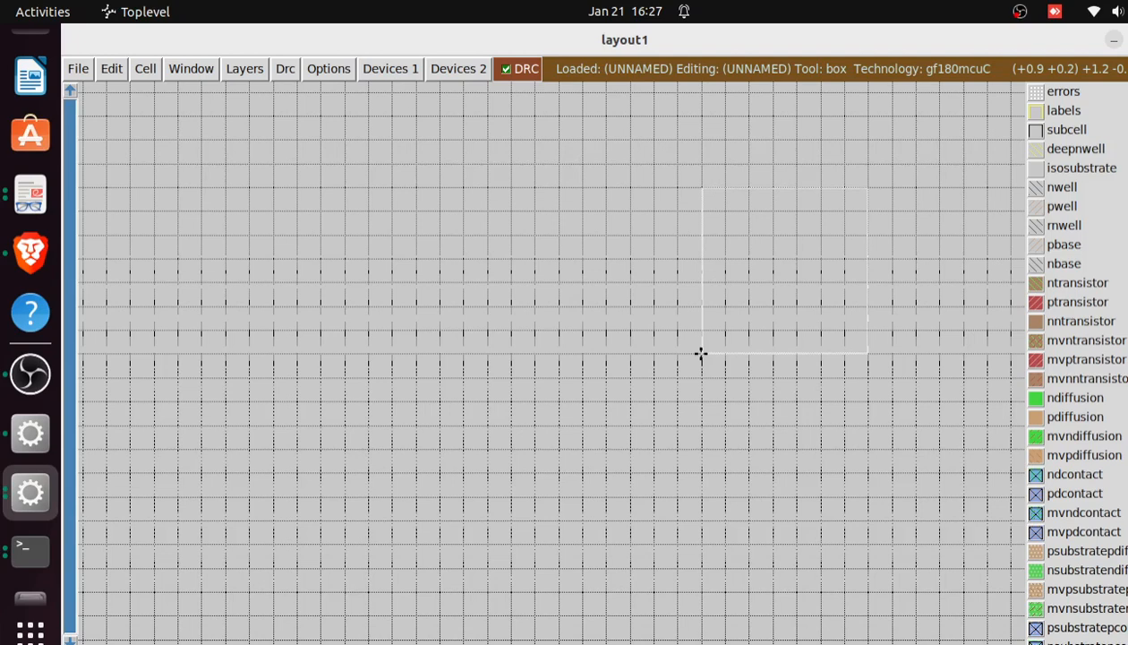
left_click(367, 377)
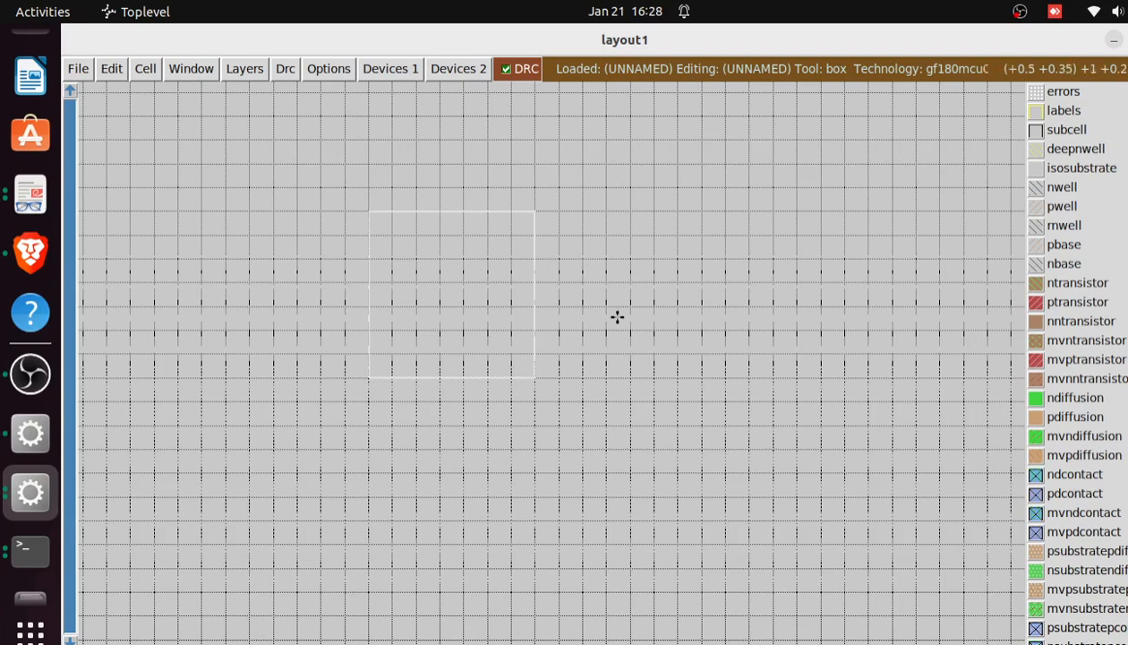
left_click(701, 329)
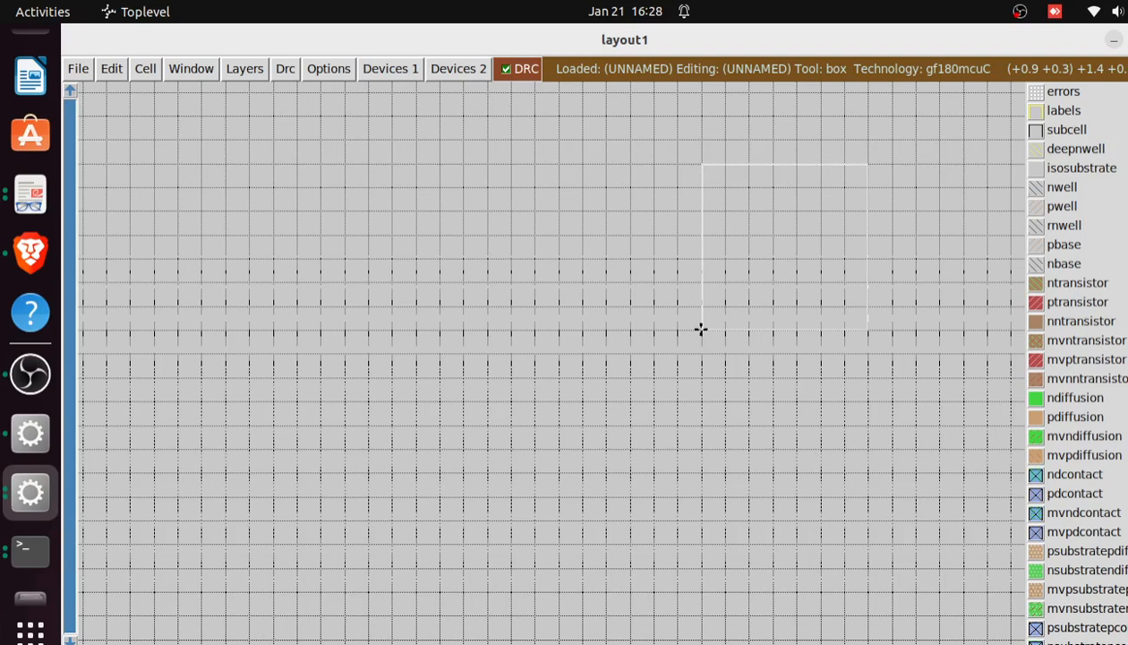
left_click(416, 378)
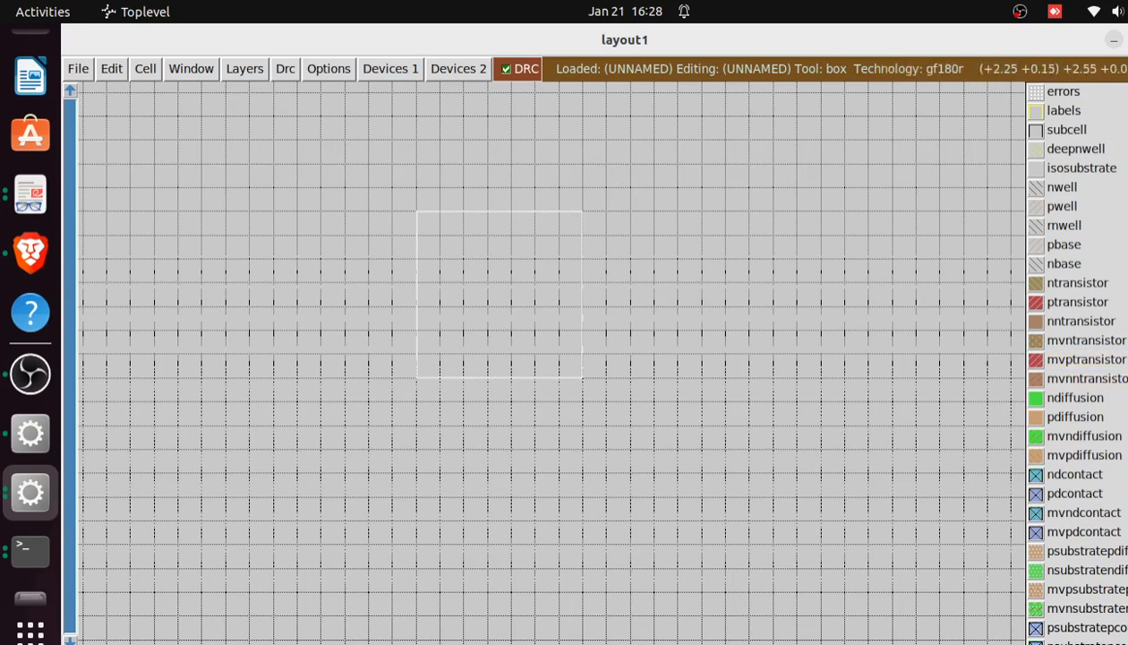
Look through the layer palette, from the wells and transistors to the diffusion, contact and polysilicon layers
scroll(1075, 358, "down", 8)
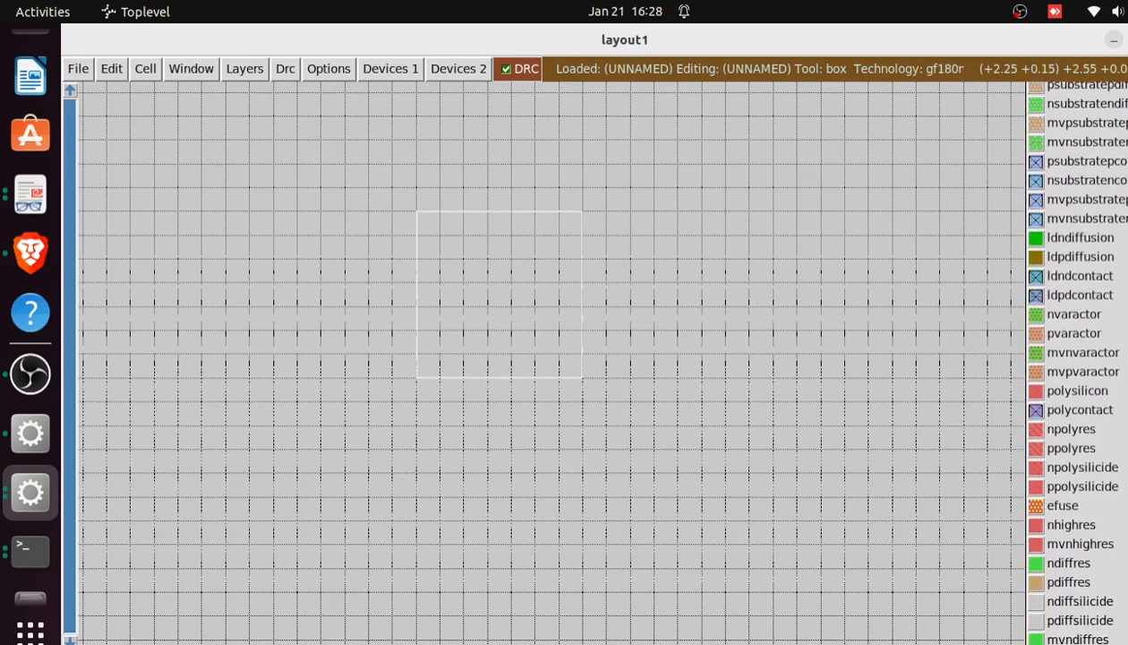
scroll(1074, 358, "up", 5)
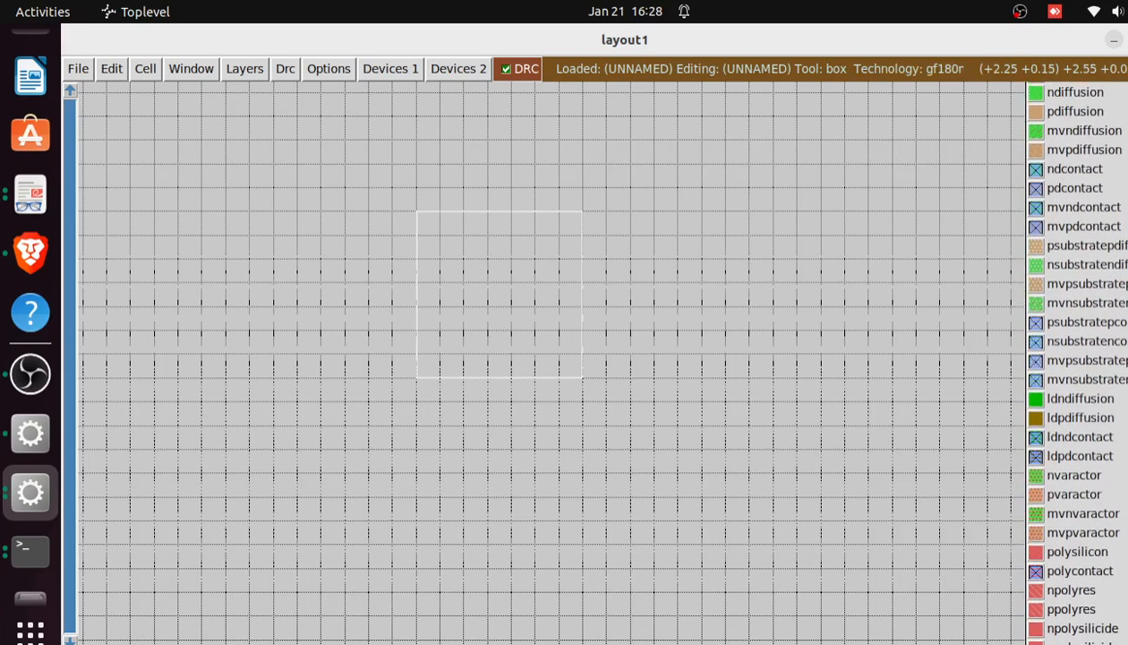
scroll(1074, 358, "up", 5)
scroll(1075, 358, "up", 3)
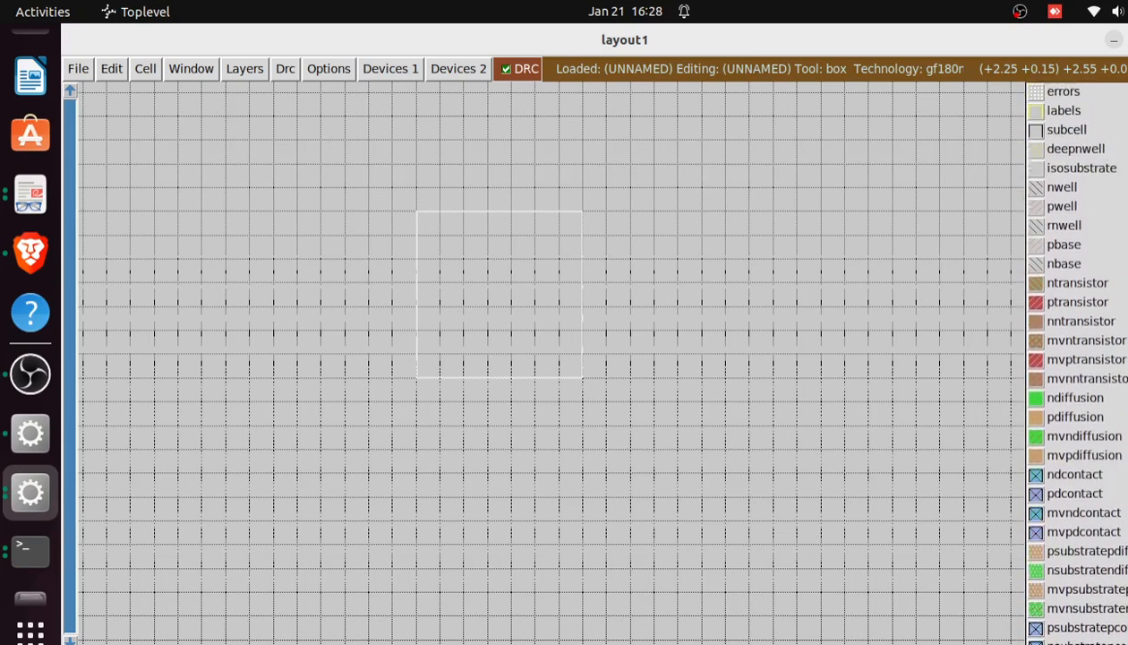
scroll(1074, 358, "down", 5)
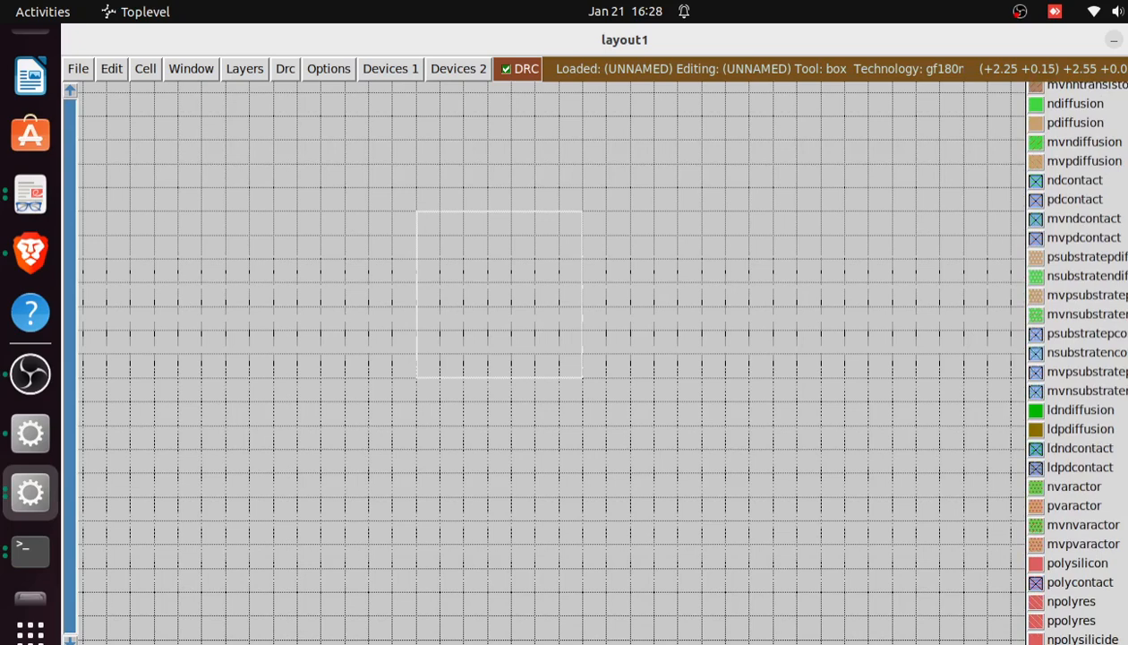
scroll(1075, 358, "down", 5)
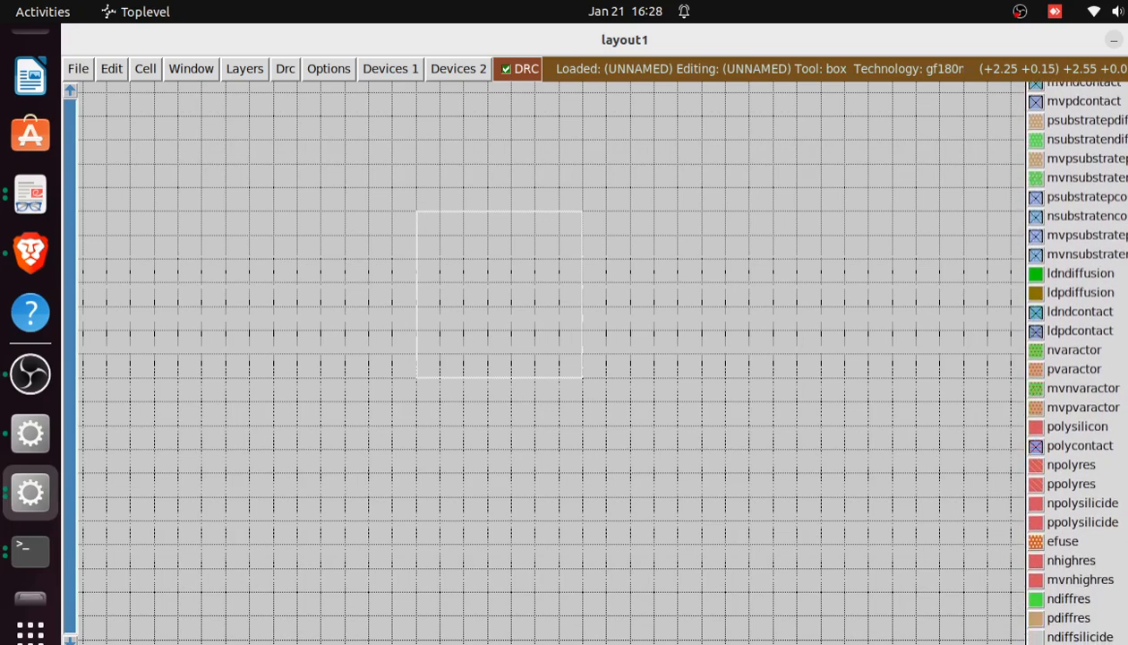
scroll(1074, 358, "down", 5)
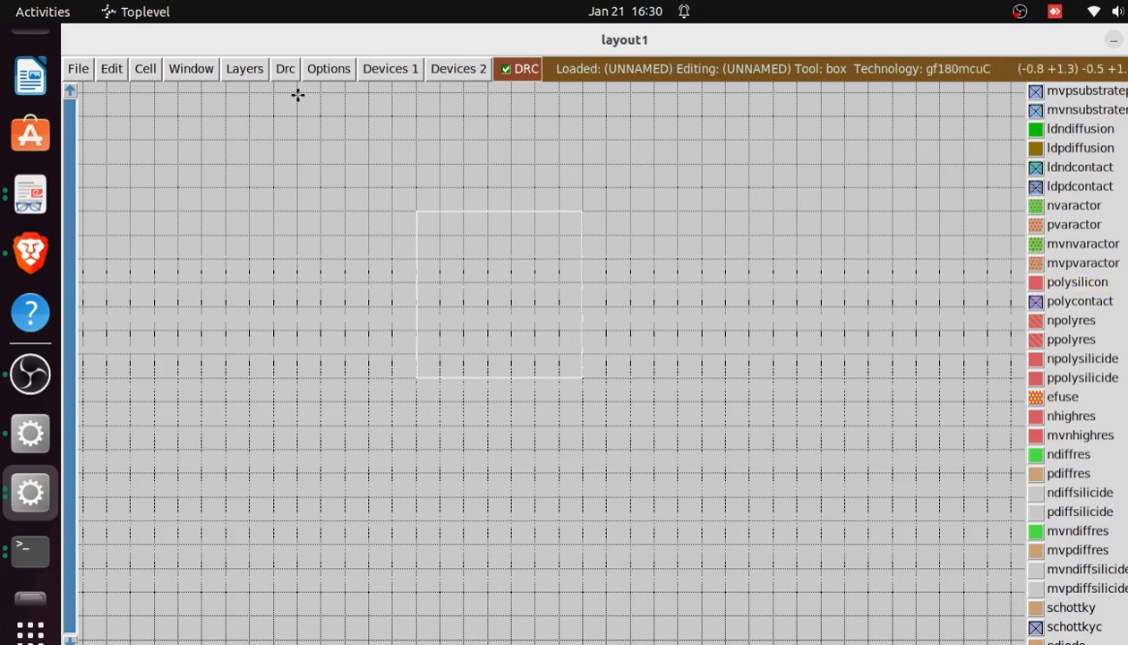
Display the window command entry below the layout area
left_click(191, 70)
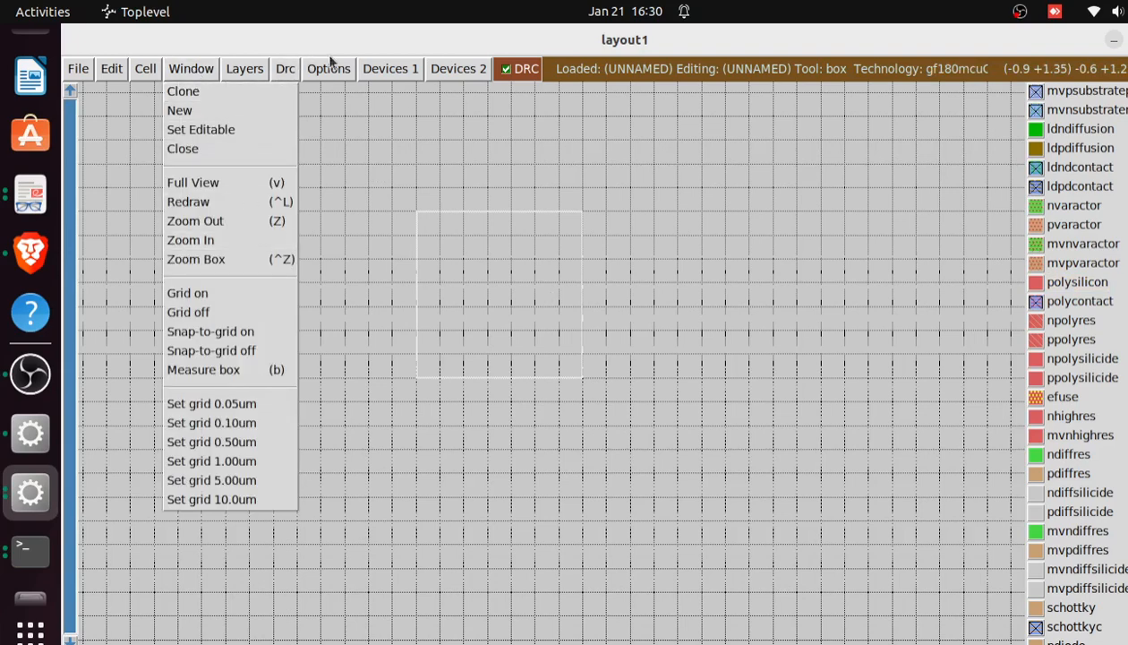
mouse_move(329, 63)
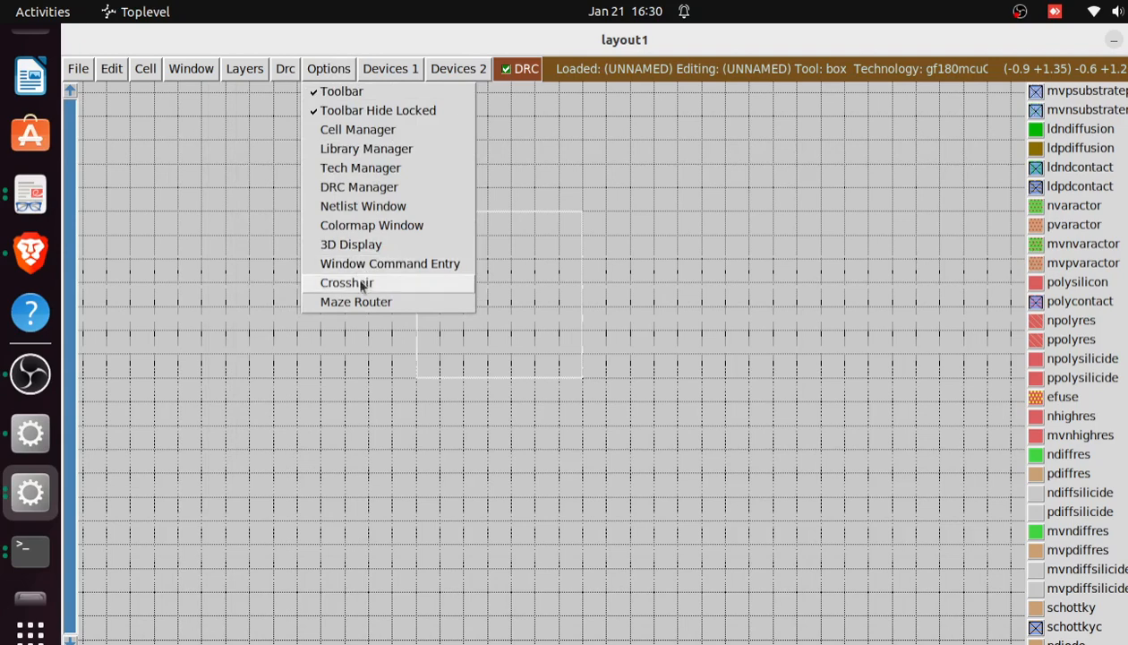
left_click(426, 265)
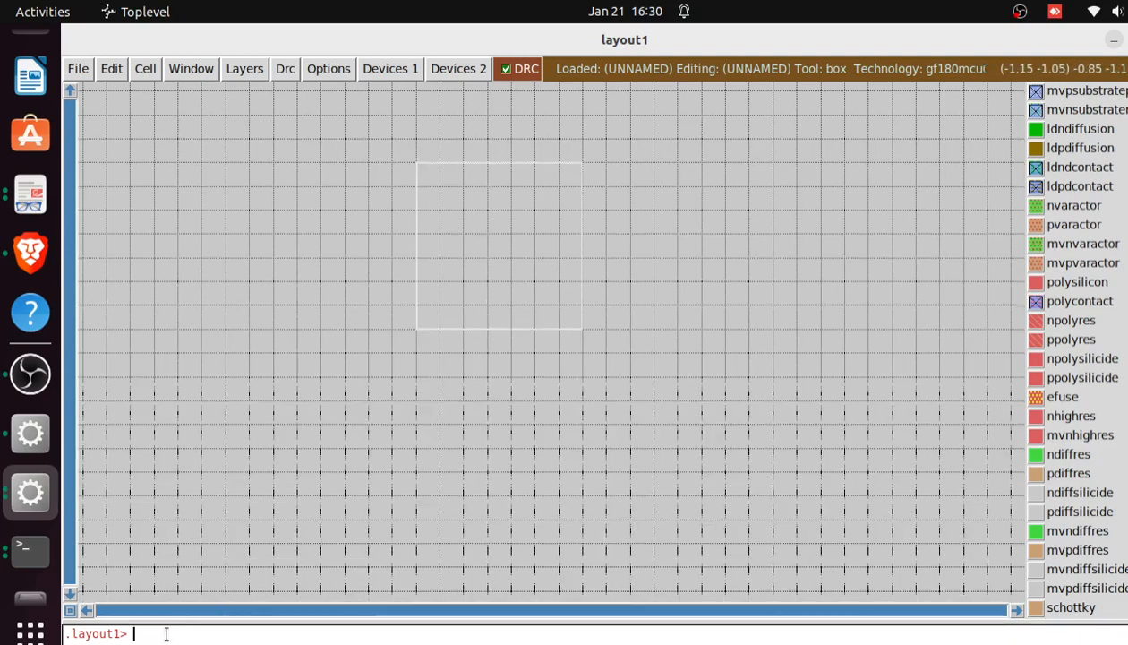
Fill the box with polysilicon using the command paint poly, and place the box's lower-left corner at (0.7, -0.3)
type("paint")
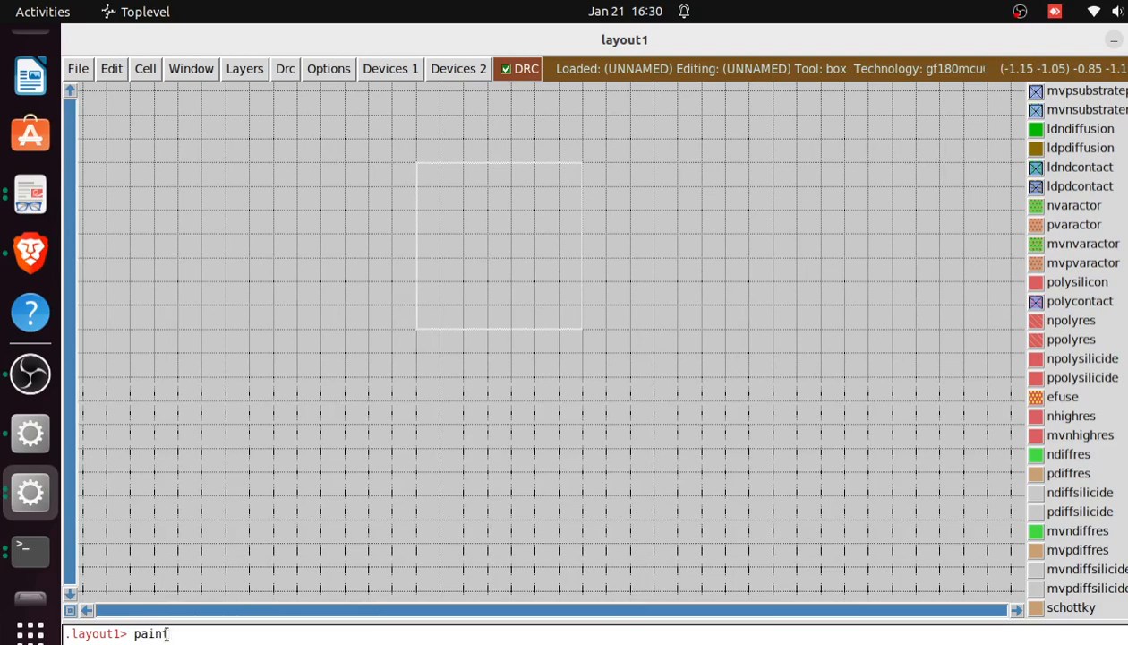
type(" red")
key("BackSpace")
type("poly")
key("Return")
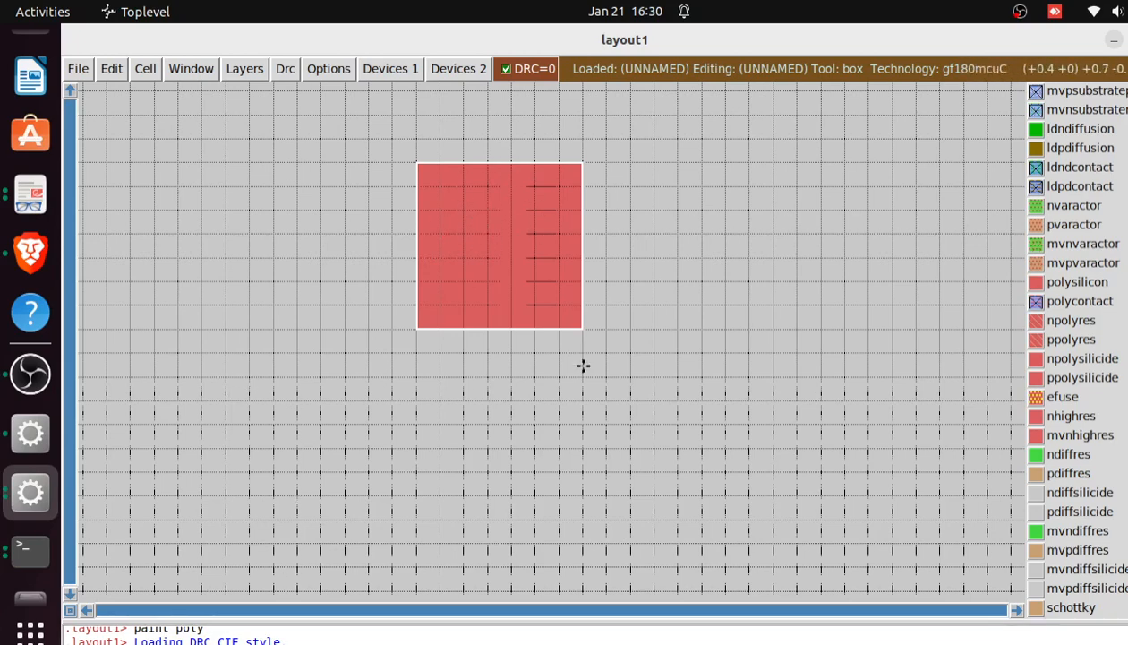
left_click(653, 422)
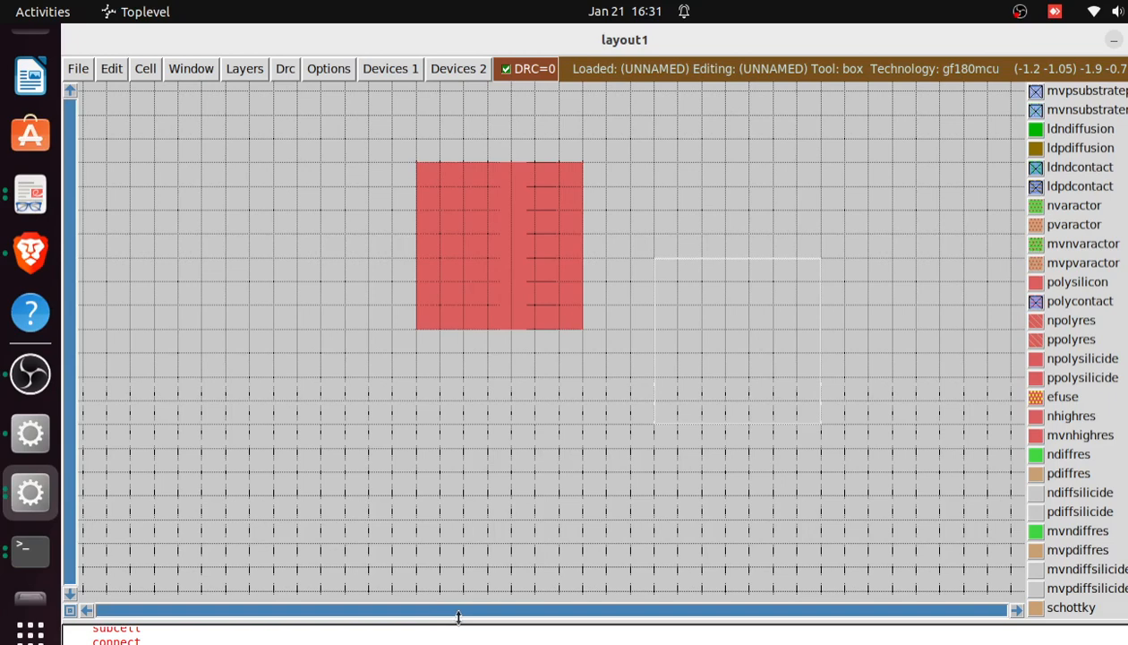
Enlarge the command console and examine the list of valid layer names, back to the paint red command
left_click_drag(458, 617, 450, 299)
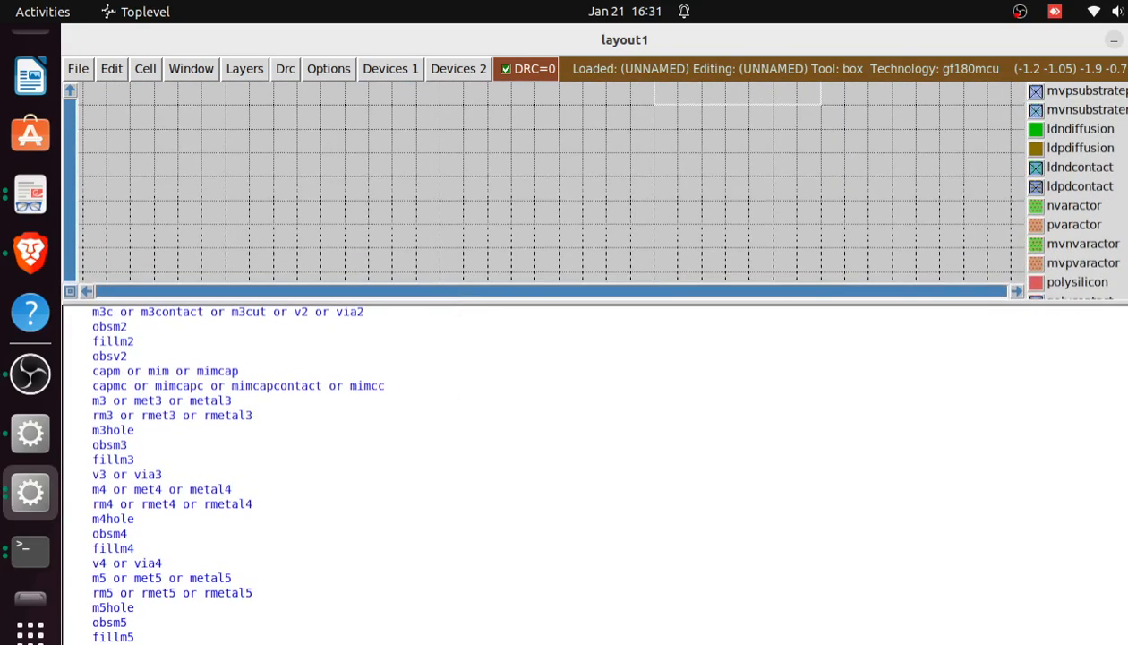
scroll(591, 474, "up", 5)
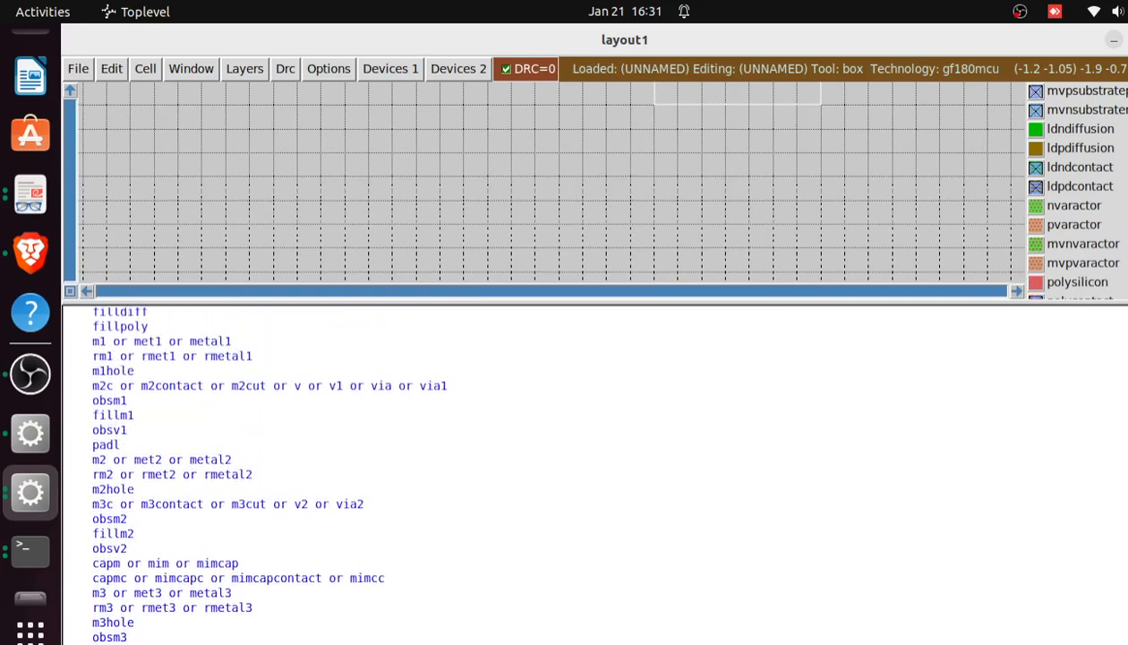
scroll(591, 474, "up", 7)
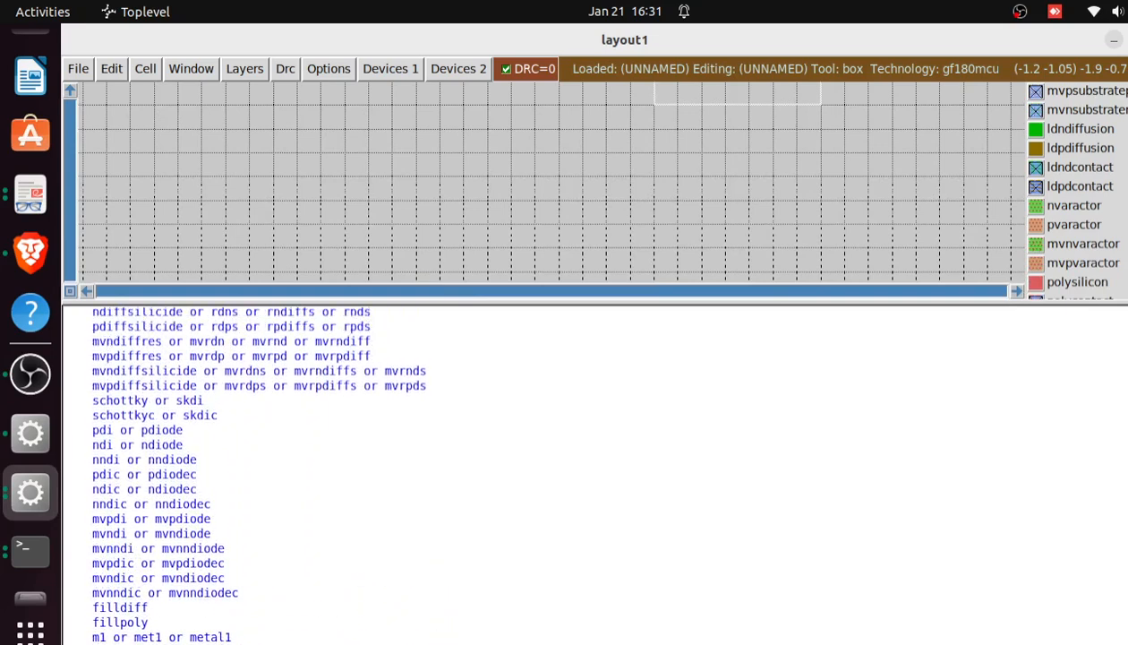
scroll(591, 475, "up", 7)
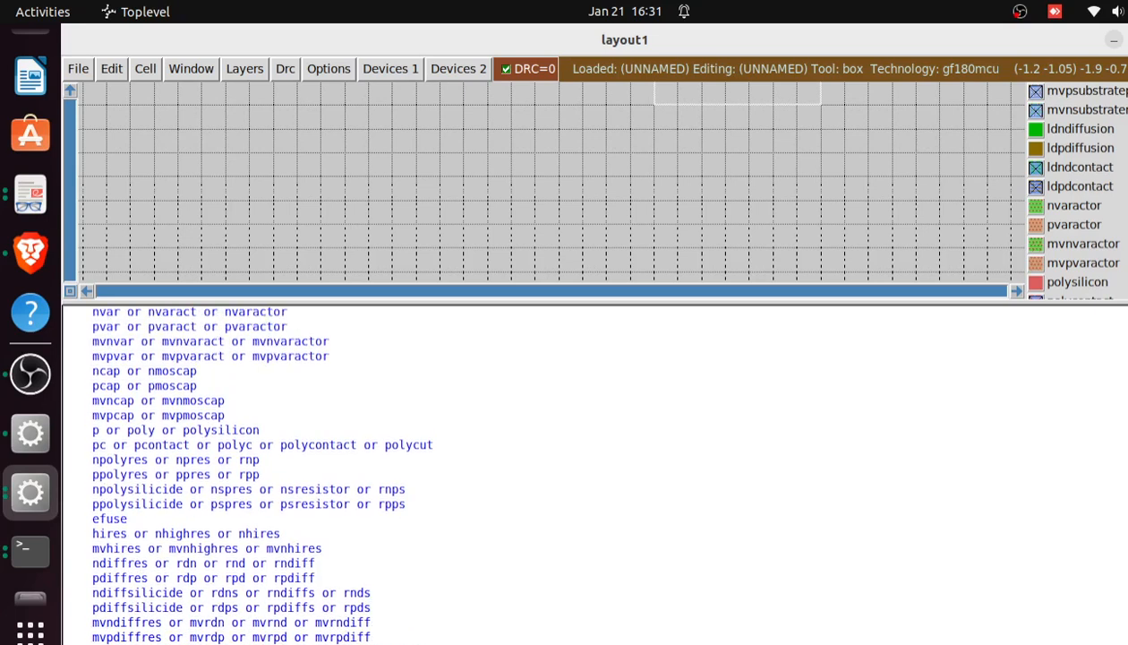
scroll(591, 474, "up", 4)
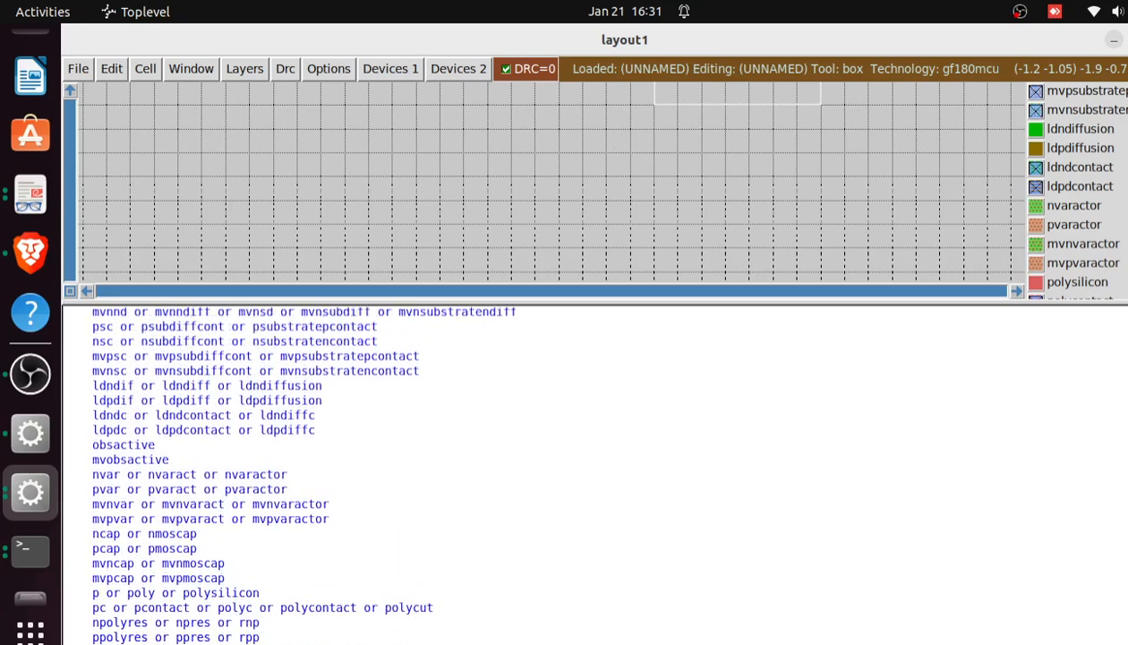
scroll(591, 474, "up", 7)
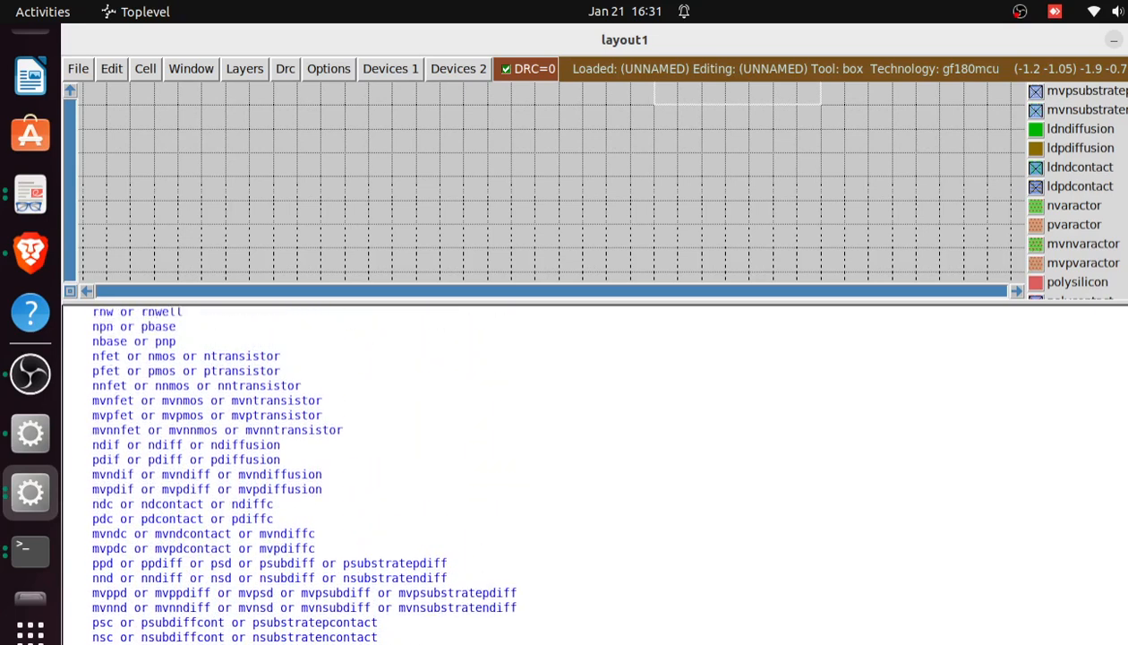
scroll(591, 475, "up", 3)
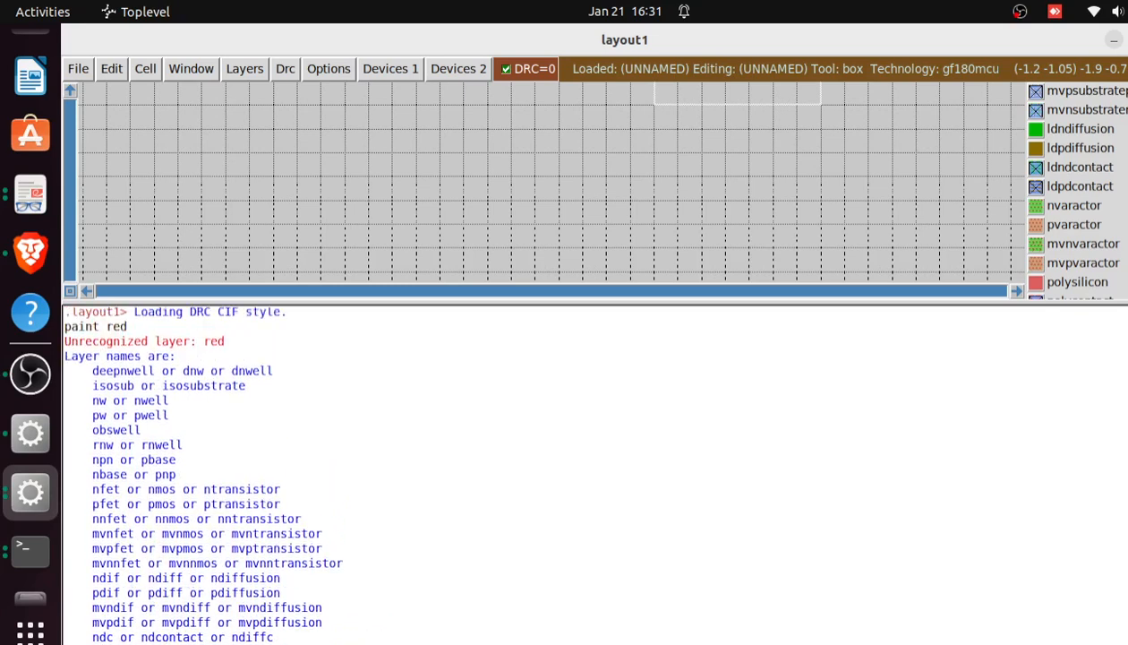
Shrink the command console and fill the box beside the polysilicon square with n-diffusion using the command paint ndiffusion
scroll(591, 475, "up", 1)
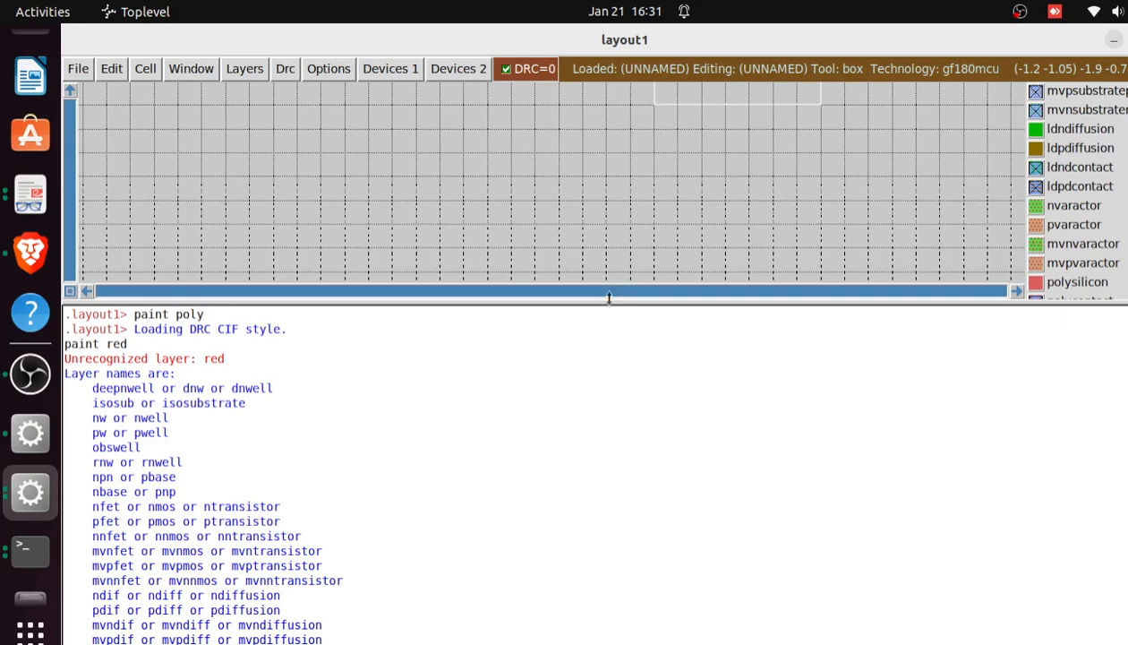
left_click_drag(609, 297, 612, 624)
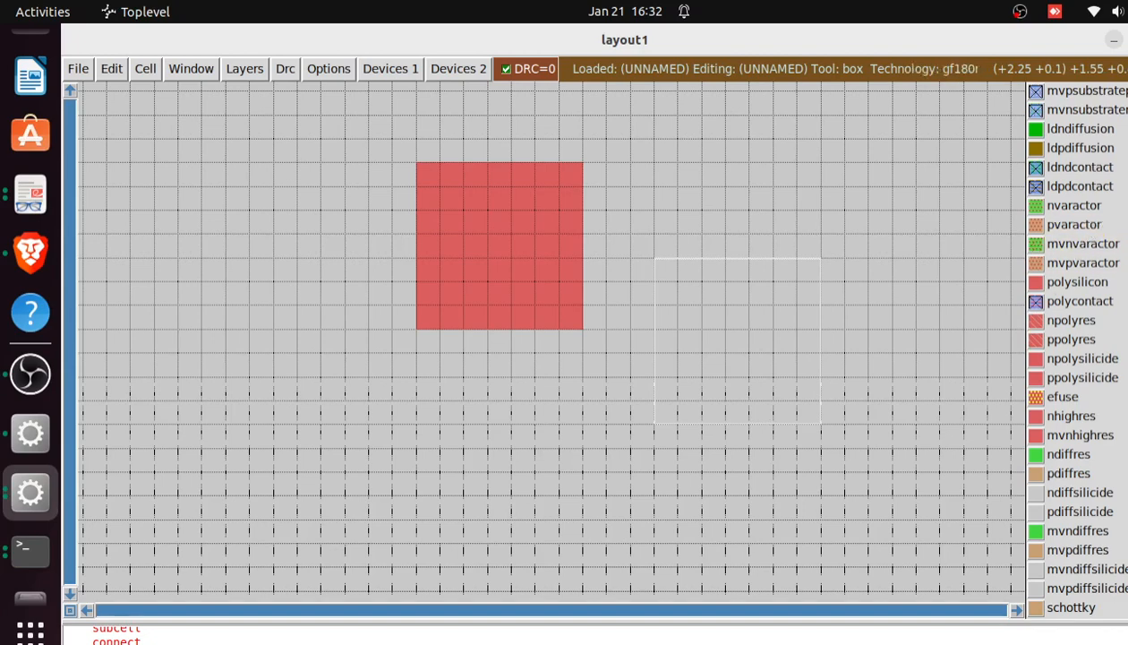
scroll(1075, 349, "up", 10)
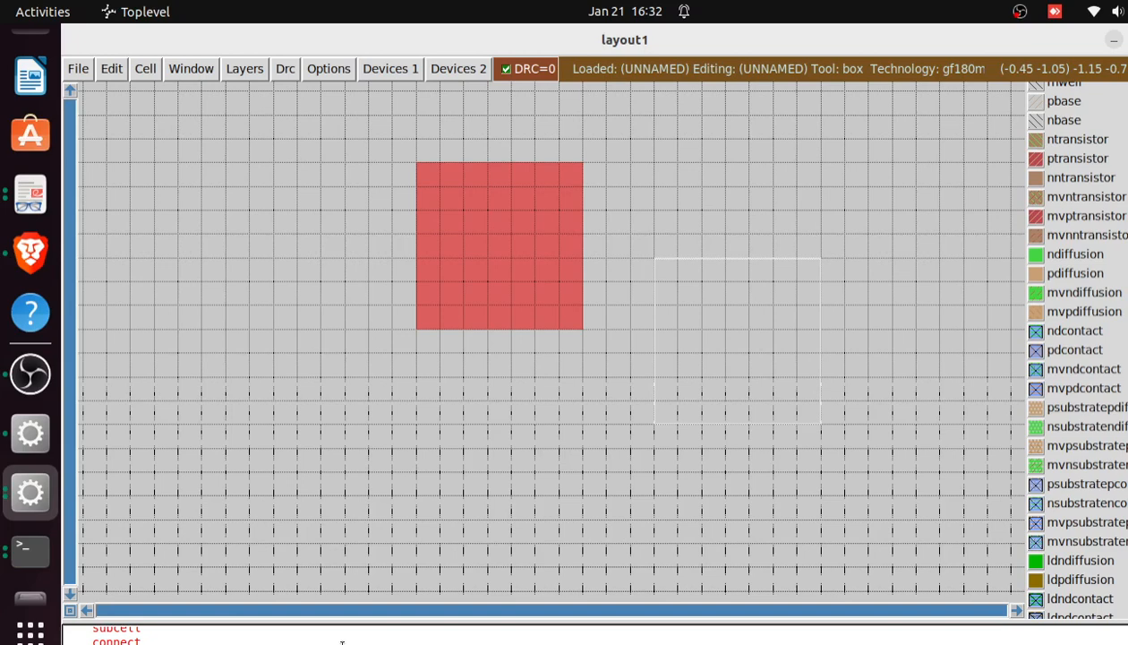
key("Return")
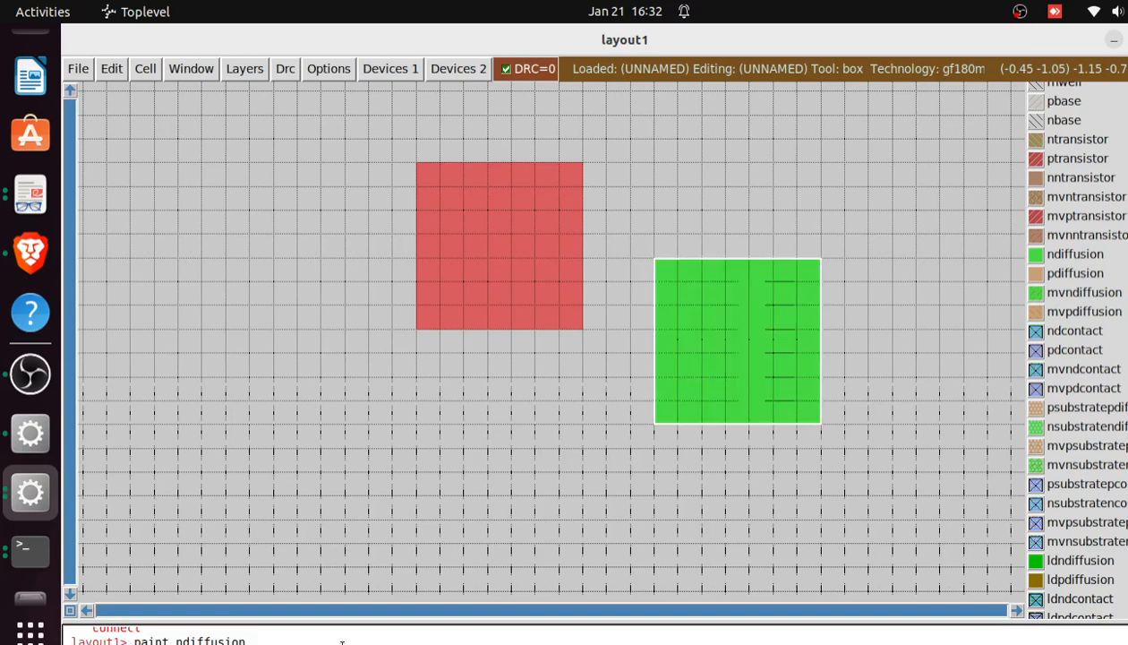
Place the box on the other side of the polysilicon square, lower-left corner at (-1.4, -0.3), and fill it using paint ndiff
left_click(154, 424)
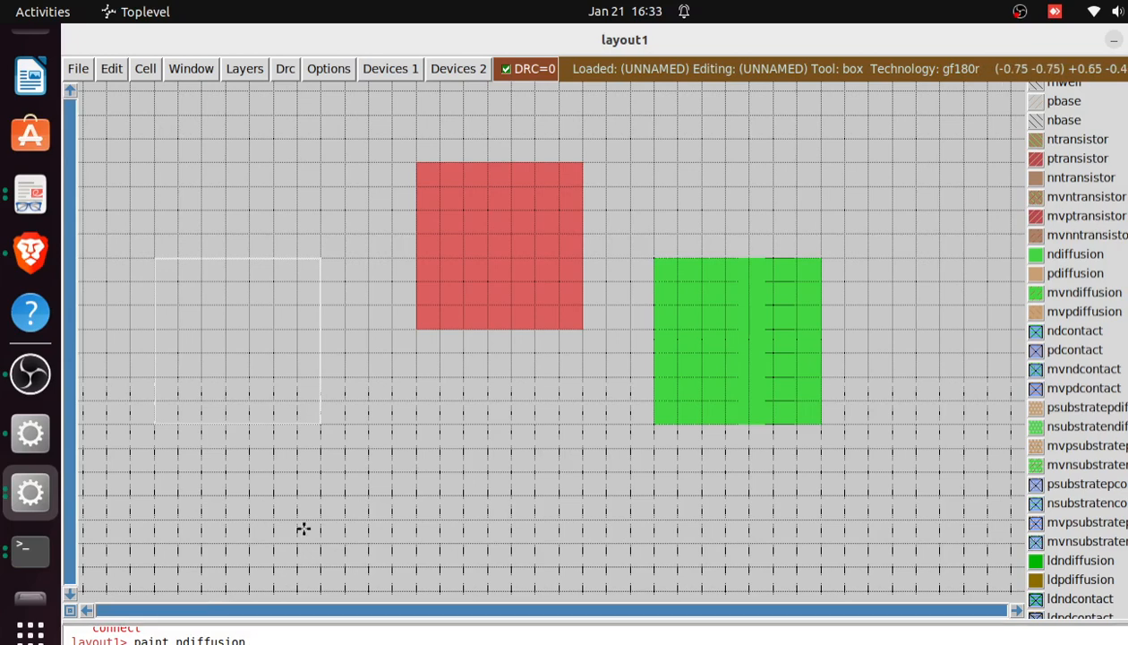
type("paint ndiff")
key("Return")
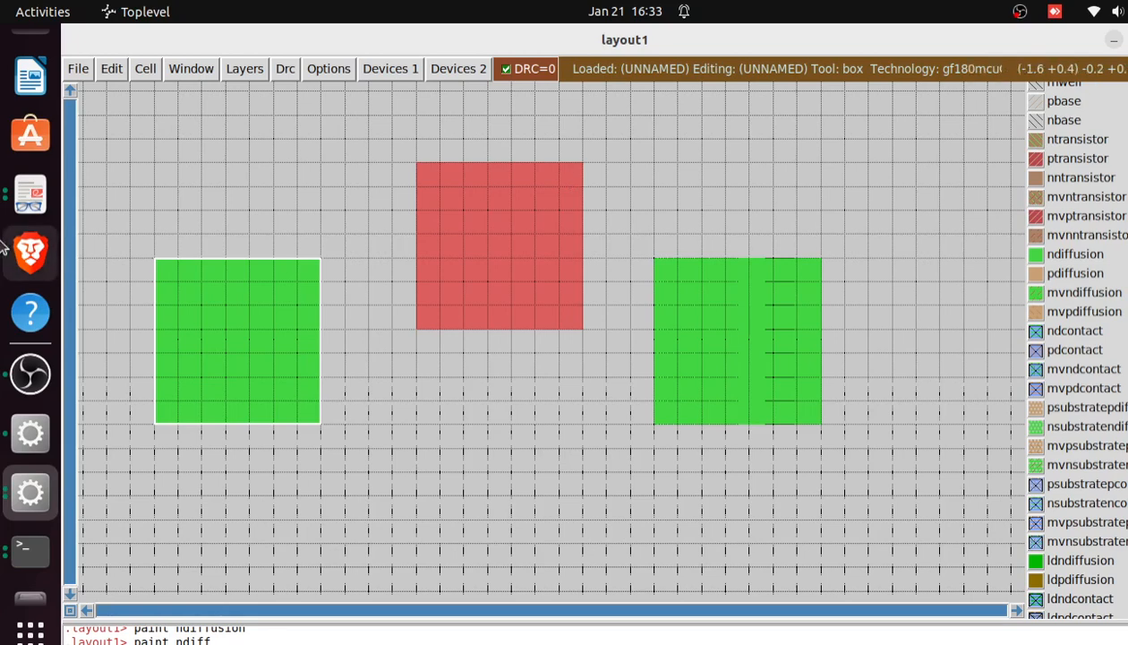
Switch to Brave and examine the top-view layouts of the N-MOS and P-MOS transistors, comparing them with the painted squares in Magic
left_click(30, 253)
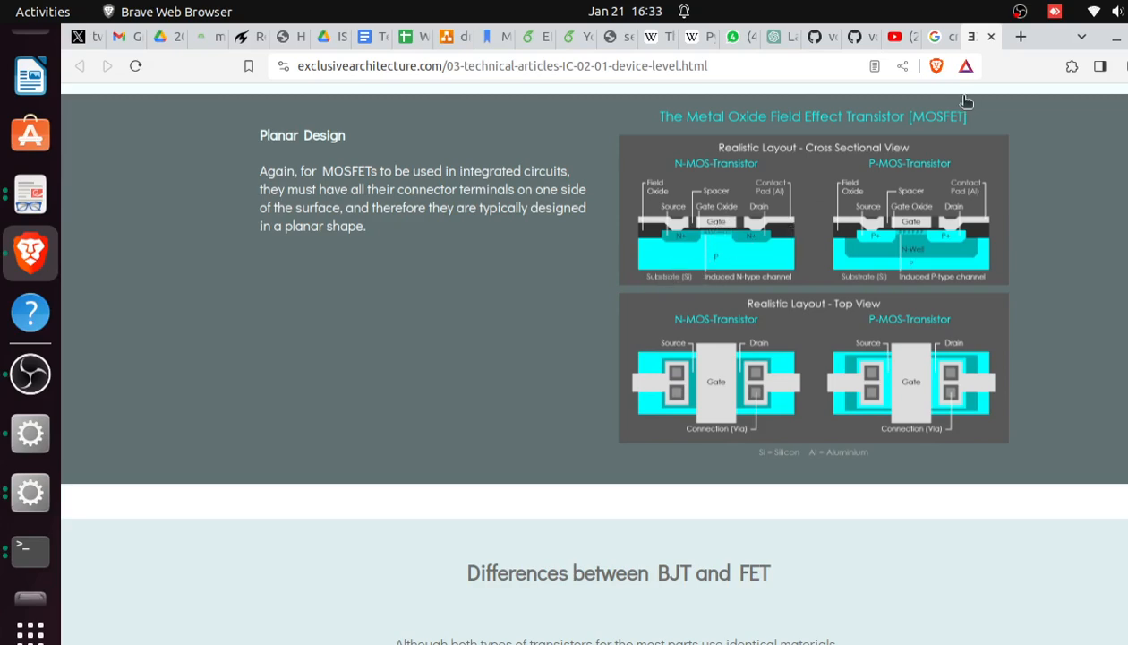
left_click(1117, 36)
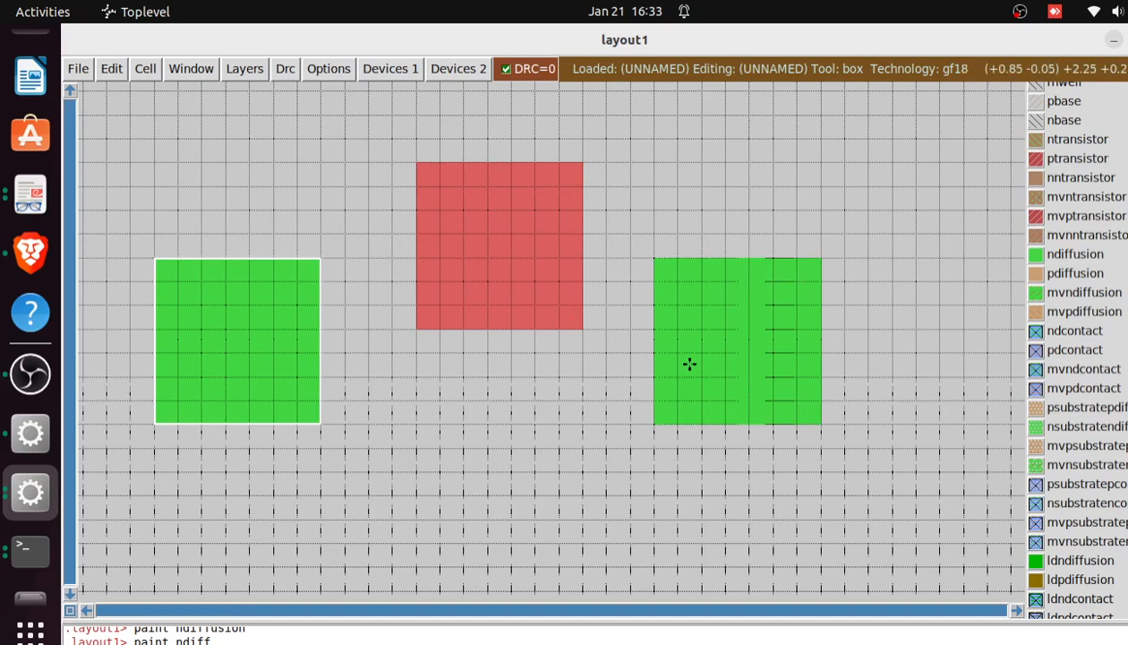
left_click(369, 427)
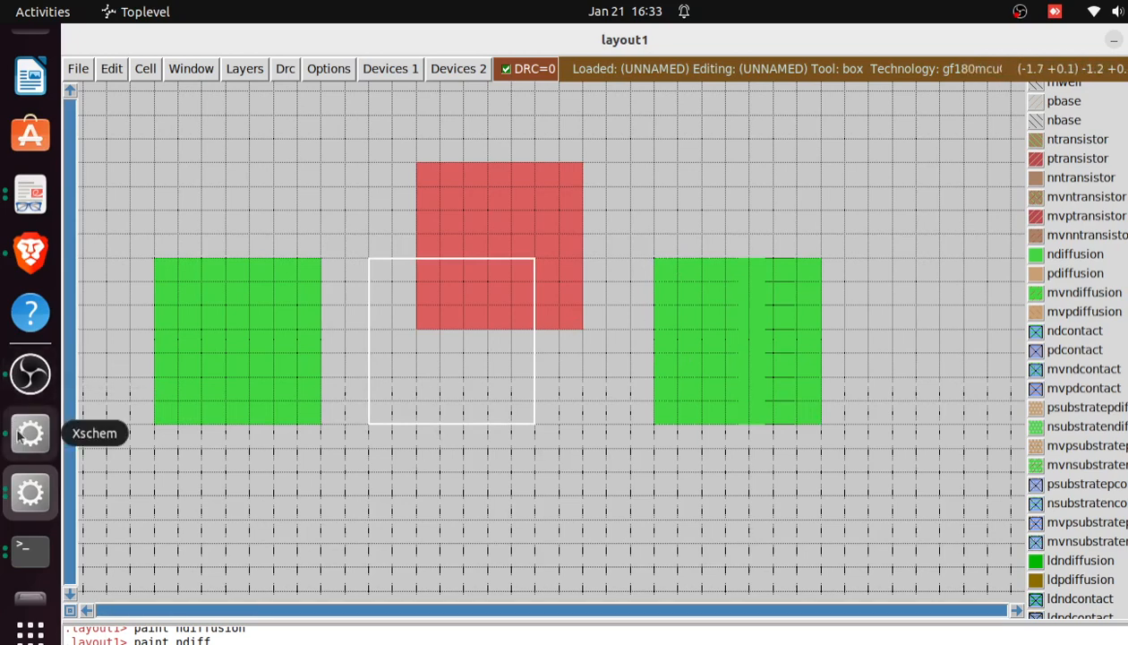
left_click(24, 254)
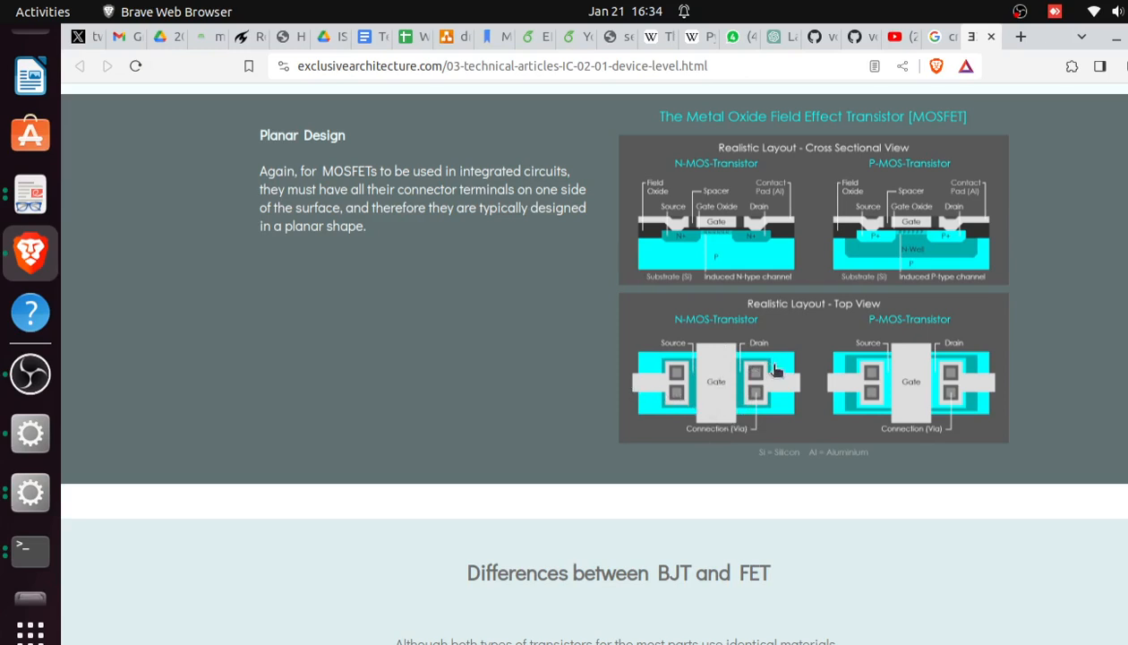
left_click(1115, 43)
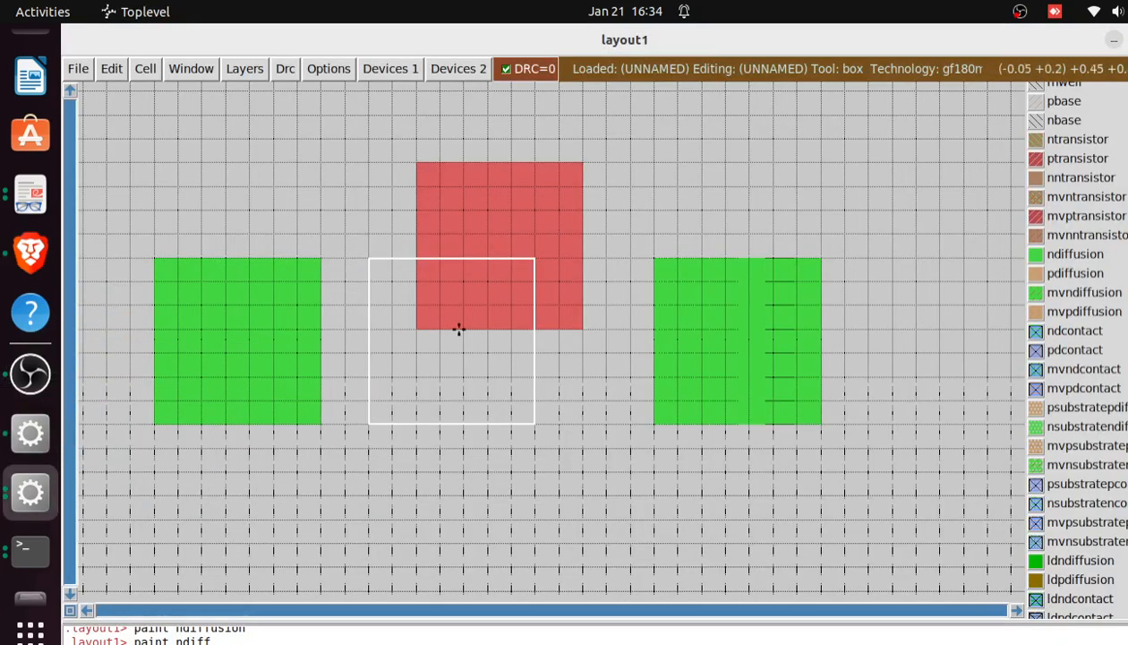
Erase the polysilicon square and the n-diffusion square at (-1.4, -0.3) by placing the box over each one
left_click(403, 476)
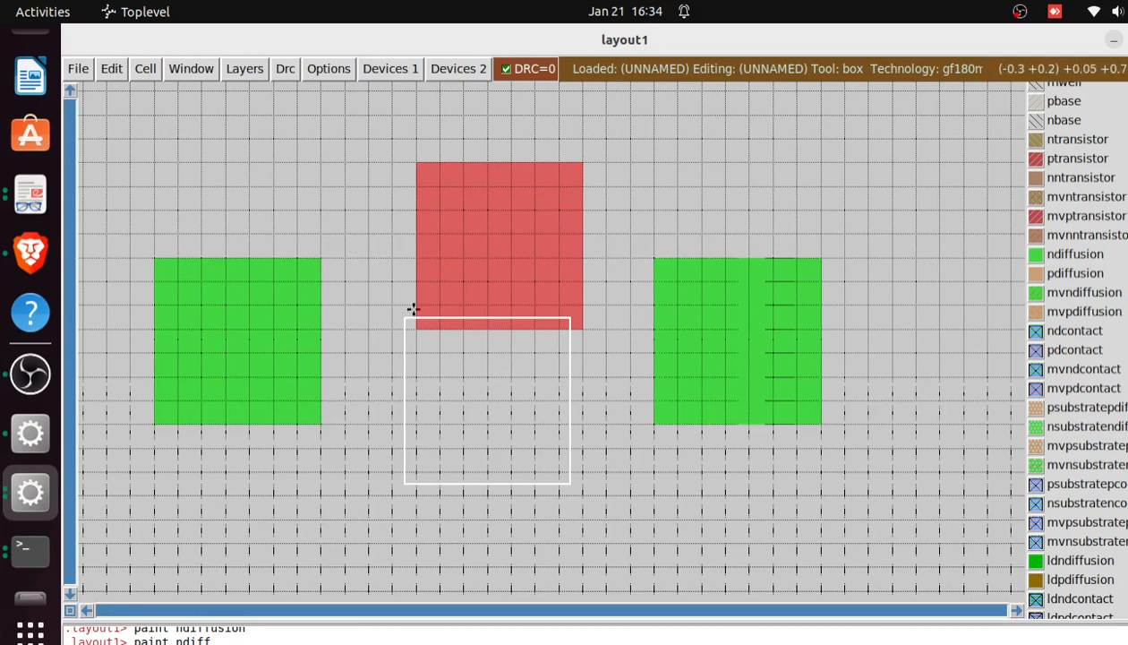
left_click(421, 321)
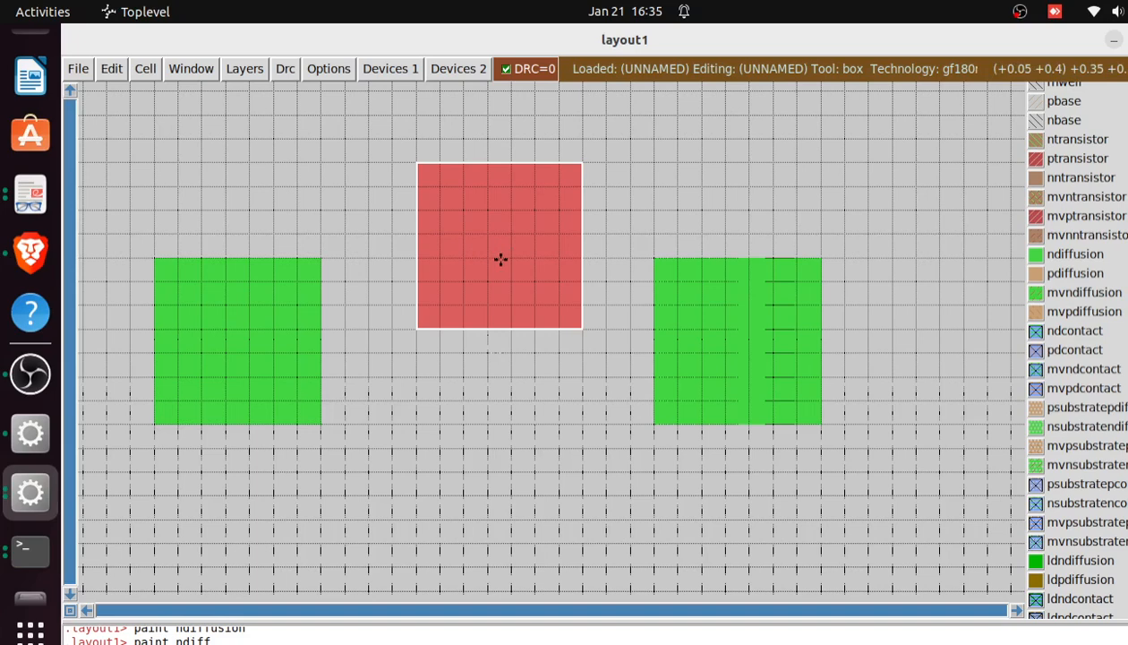
key("u")
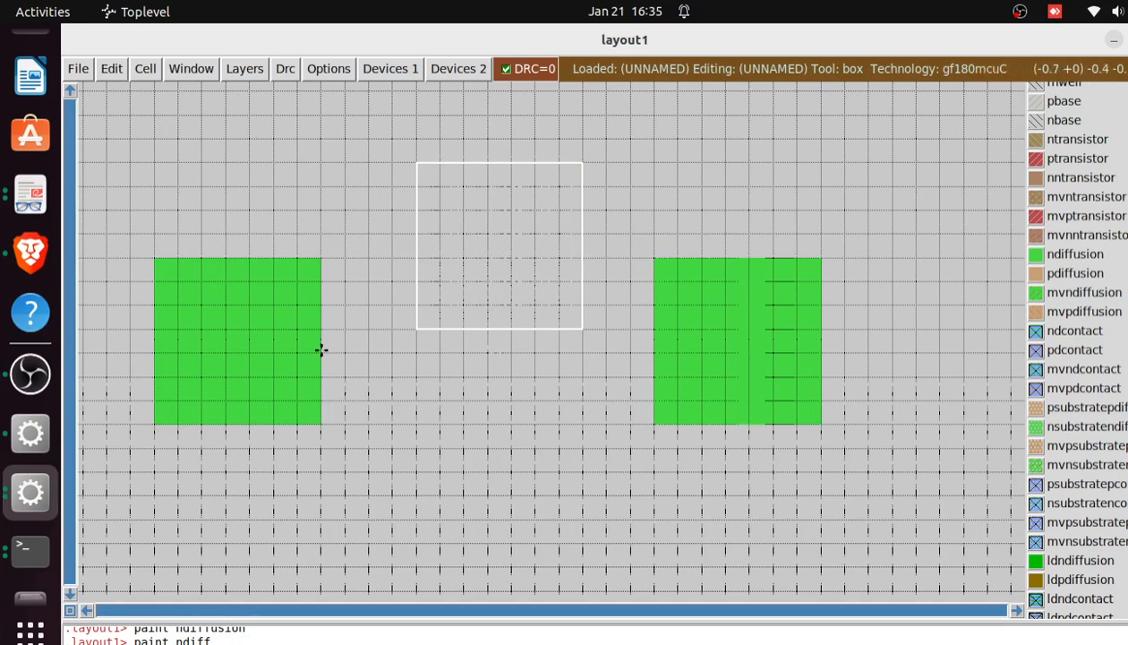
left_click(153, 427)
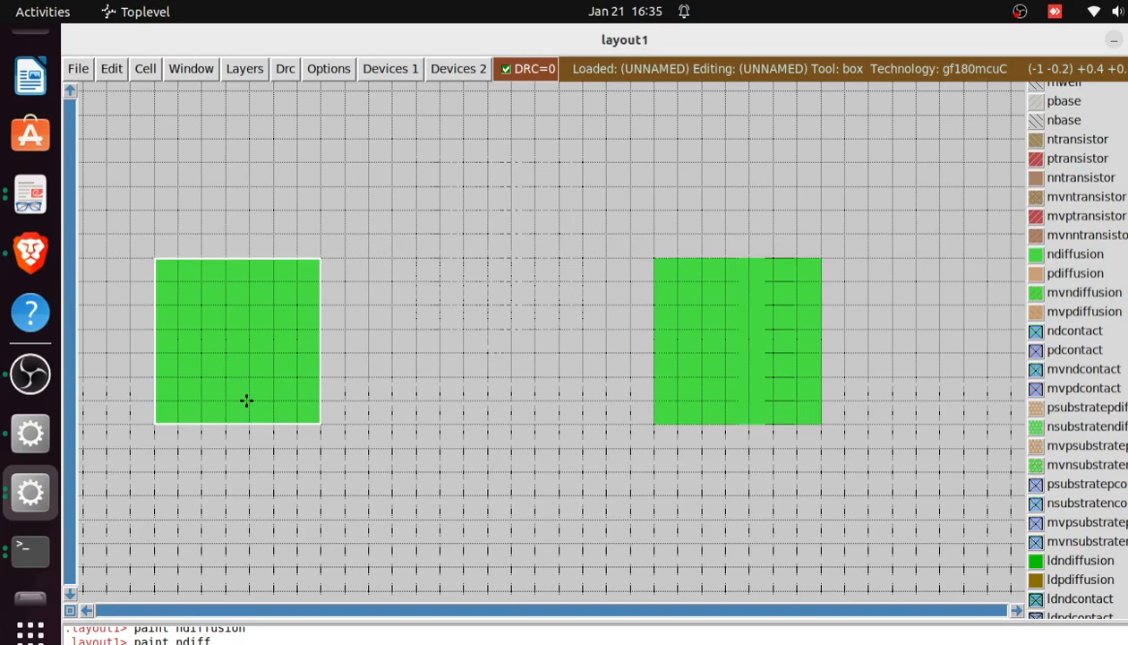
key("d")
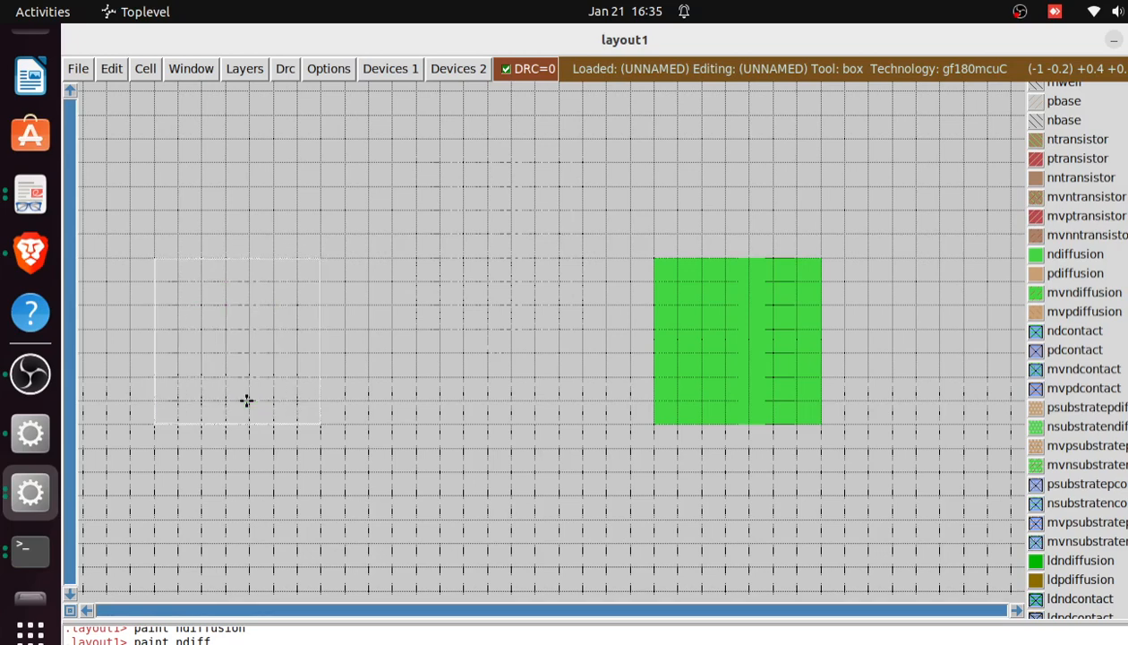
Place the box's lower-left corner at (-0.7, -0.2) in the empty area and resize it to 0.3 wide and 1.0 tall
left_click(320, 402)
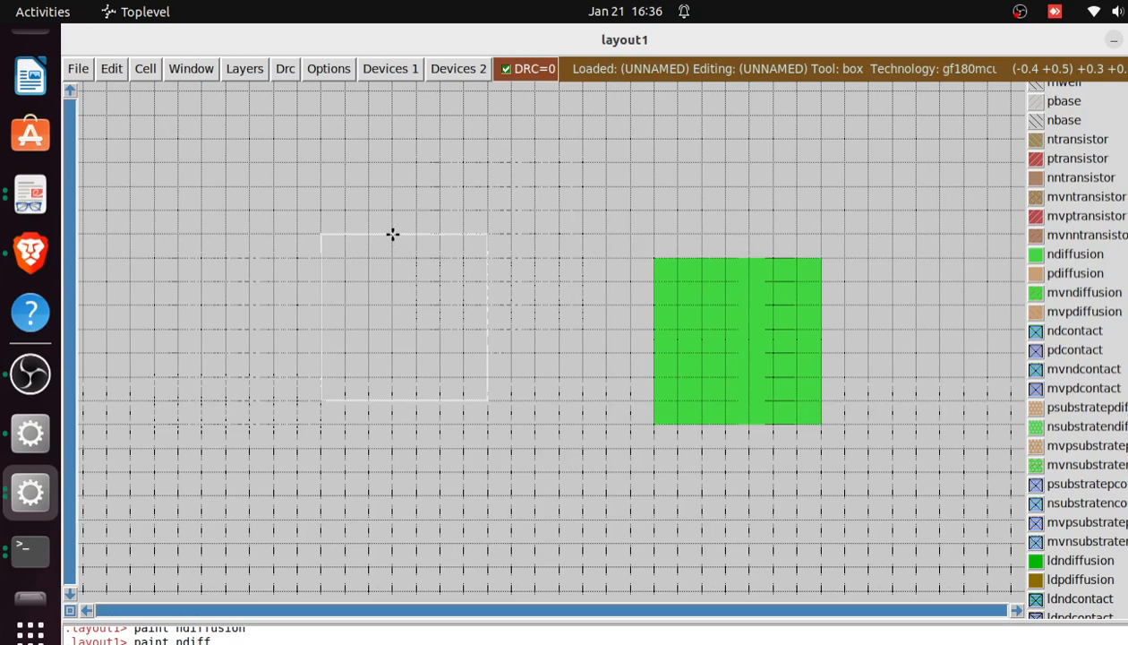
right_click(392, 234)
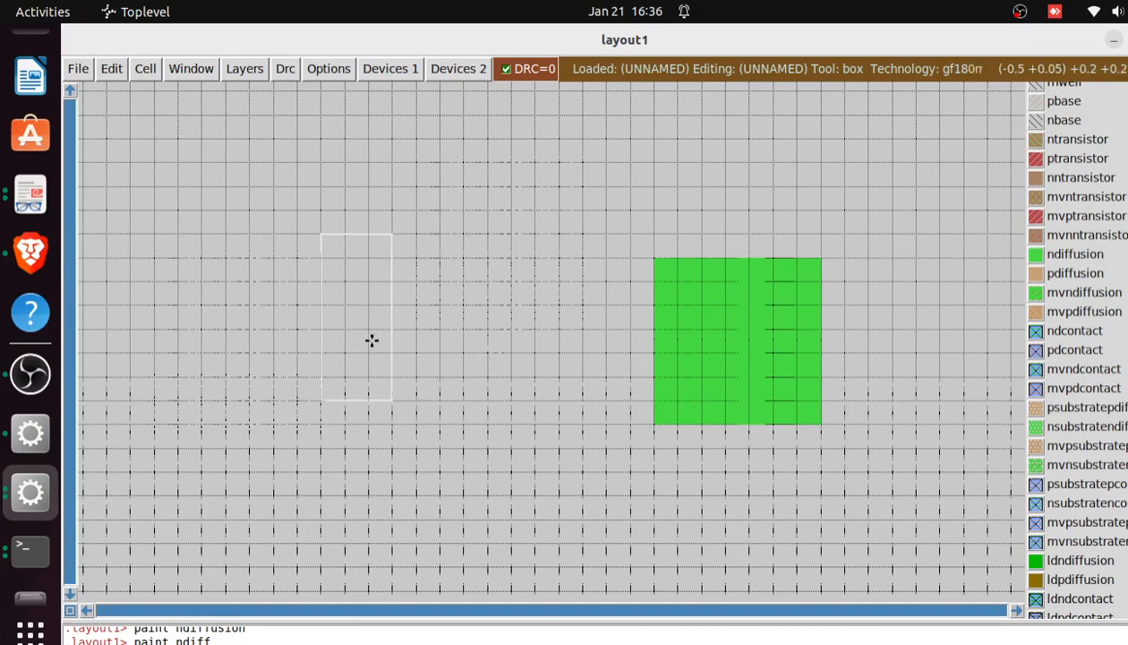
right_click(390, 186)
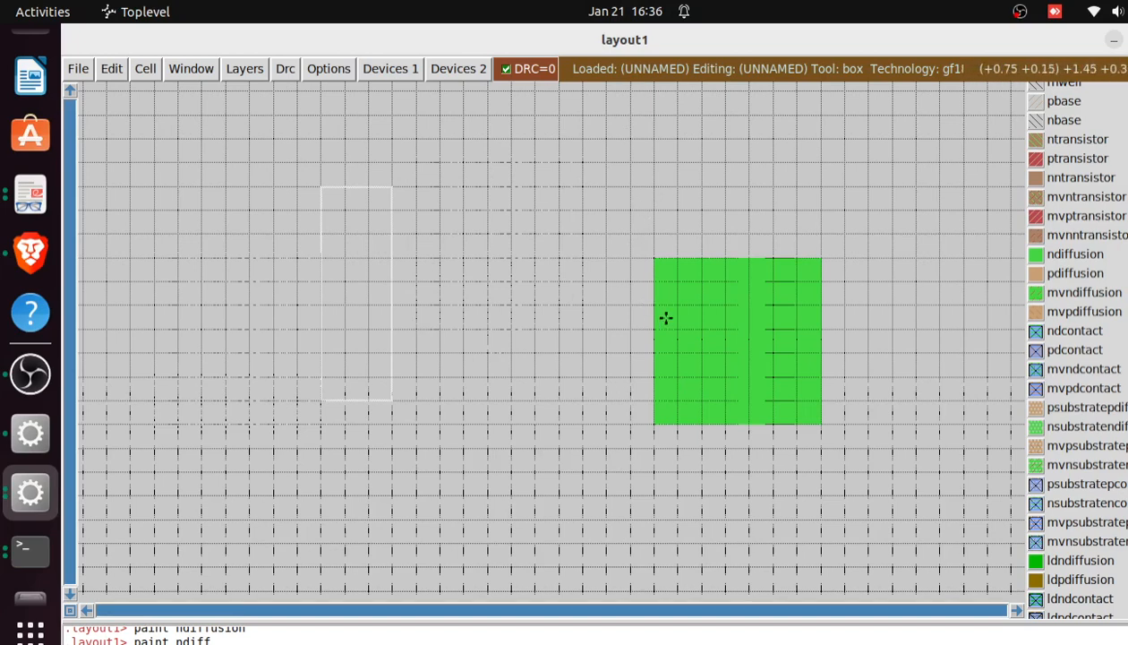
right_click(389, 161)
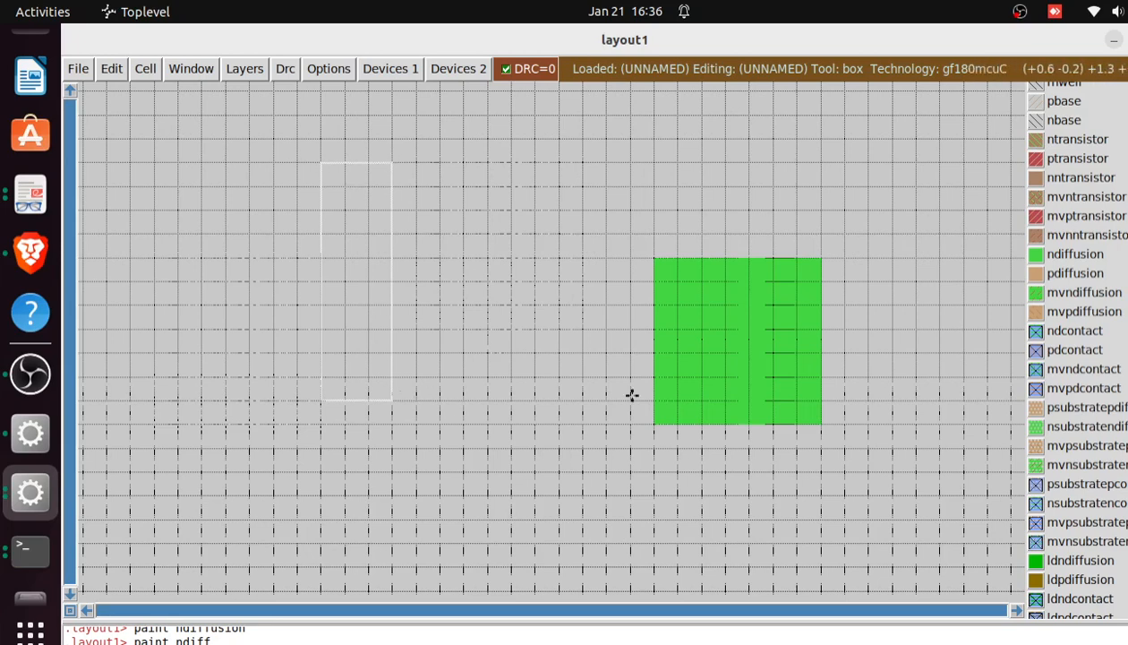
Position the box across the n-diffusion square from (0.9, -0.5), make it 1.1 tall, and fill it using the command paint poly
left_click(699, 426)
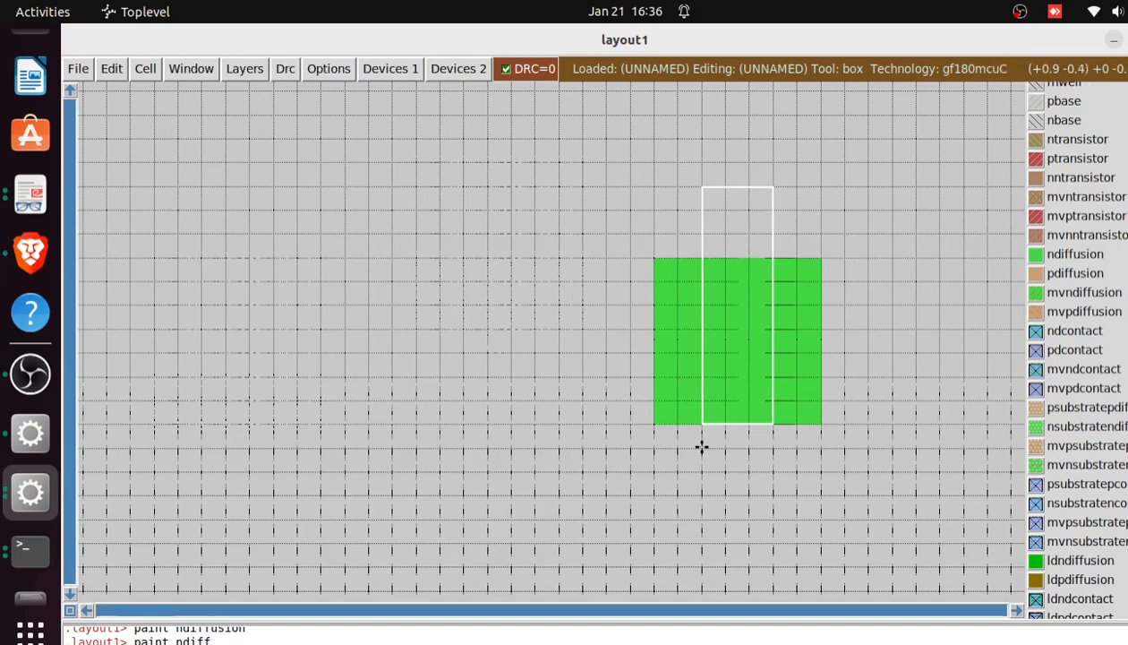
left_click(702, 446)
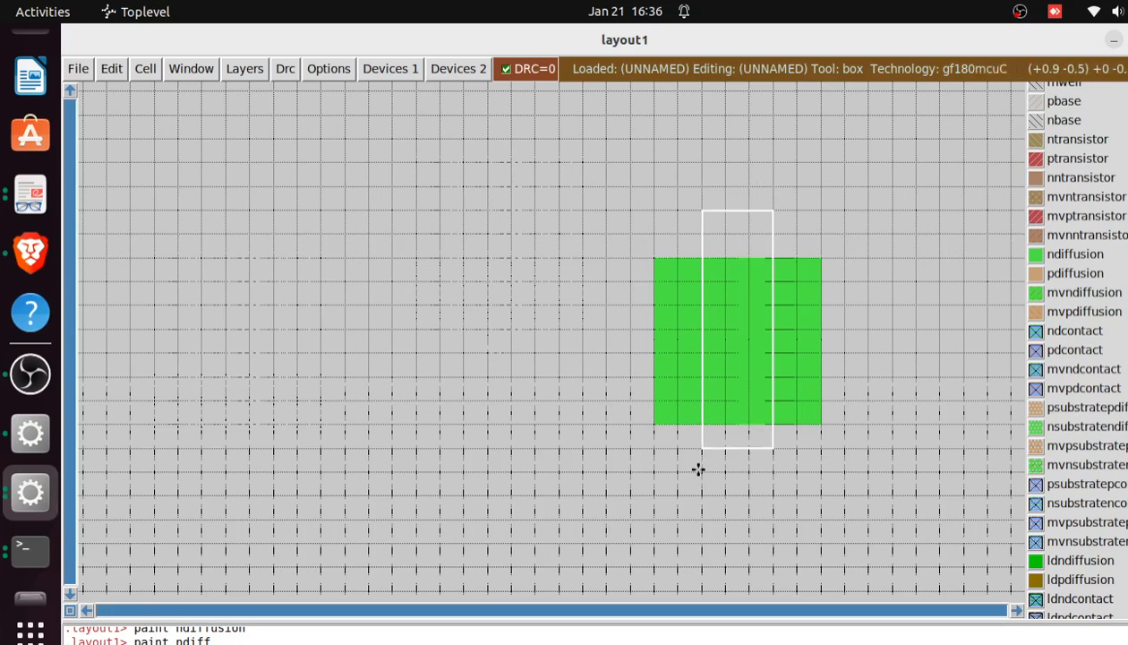
left_click(698, 470)
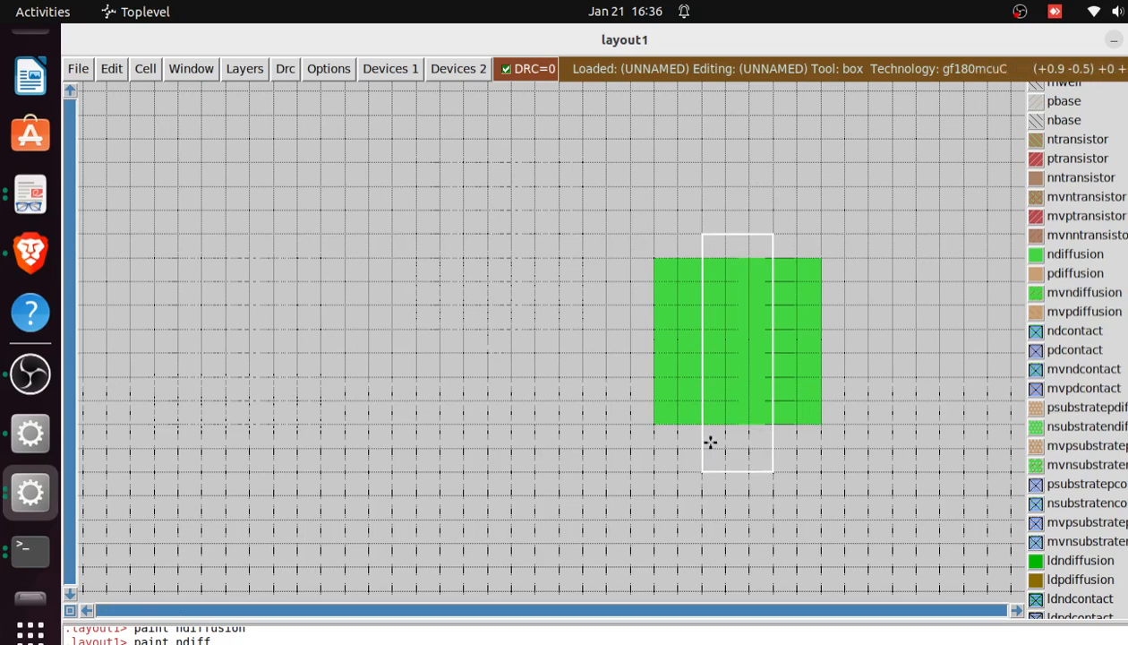
right_click(773, 210)
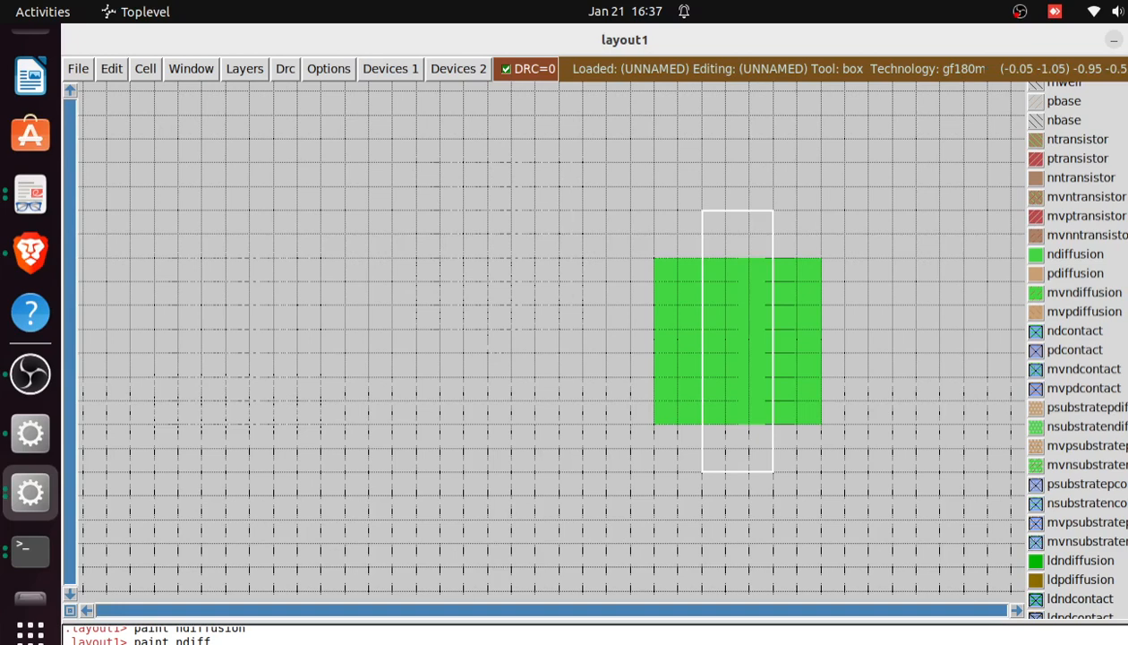
key("Return")
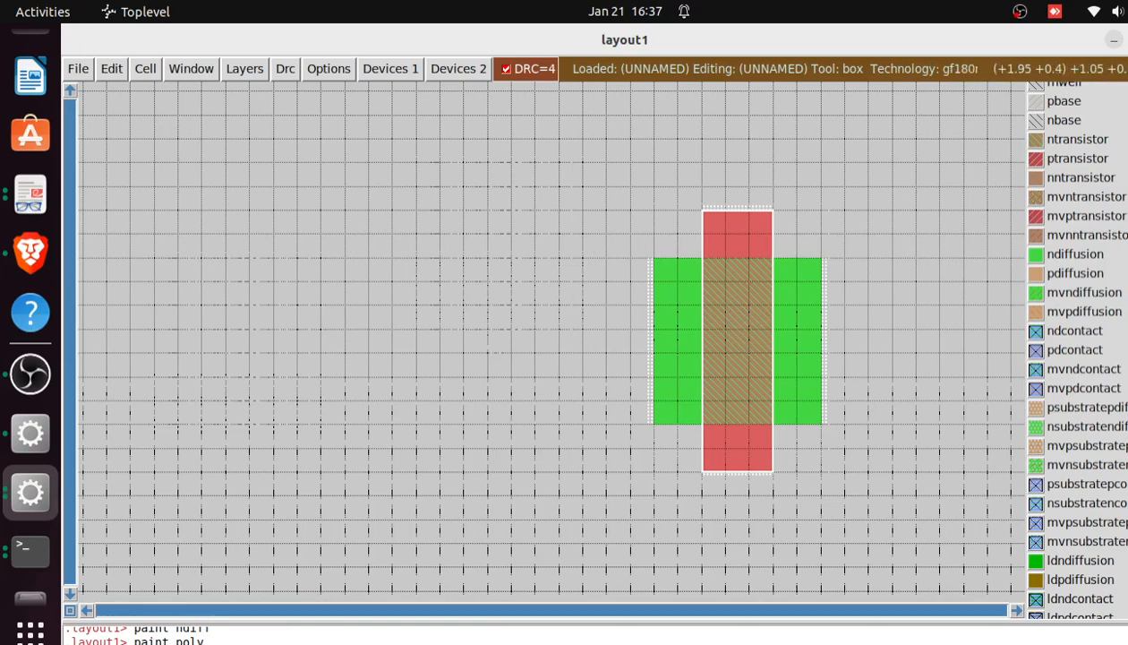
scroll(1068, 99, "up", 5)
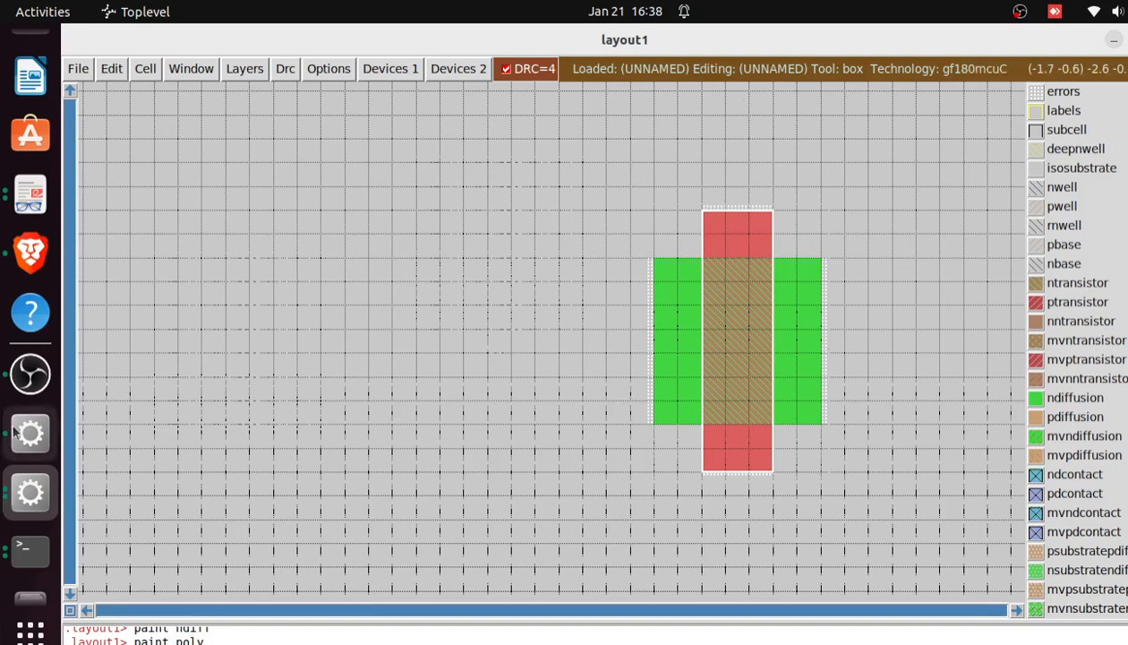
left_click(32, 376)
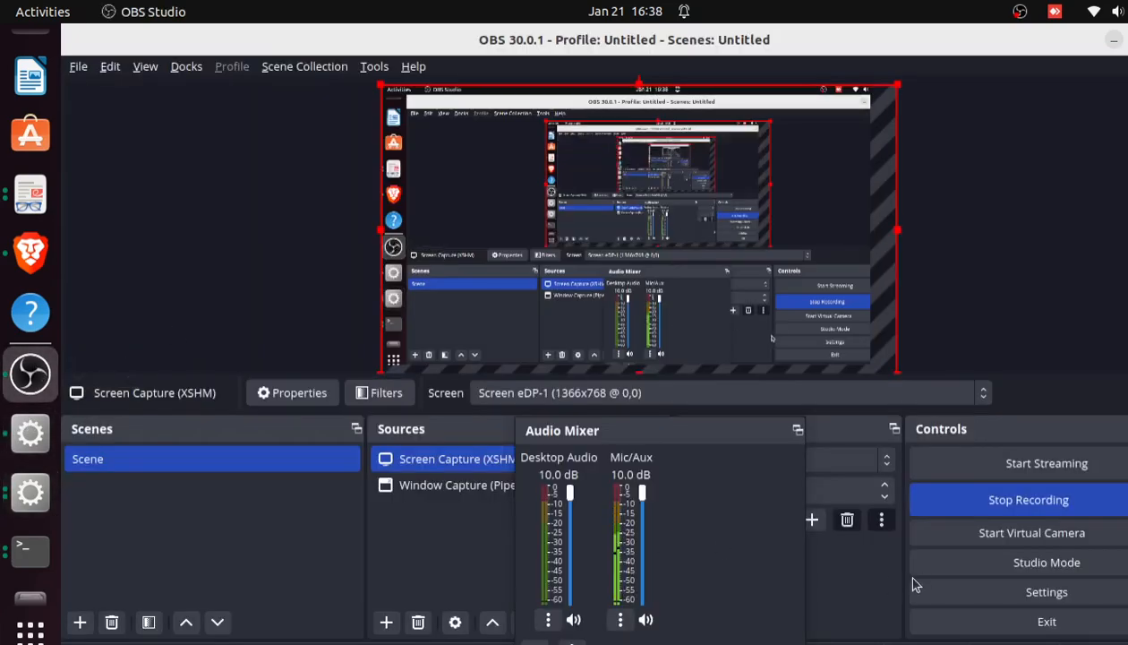